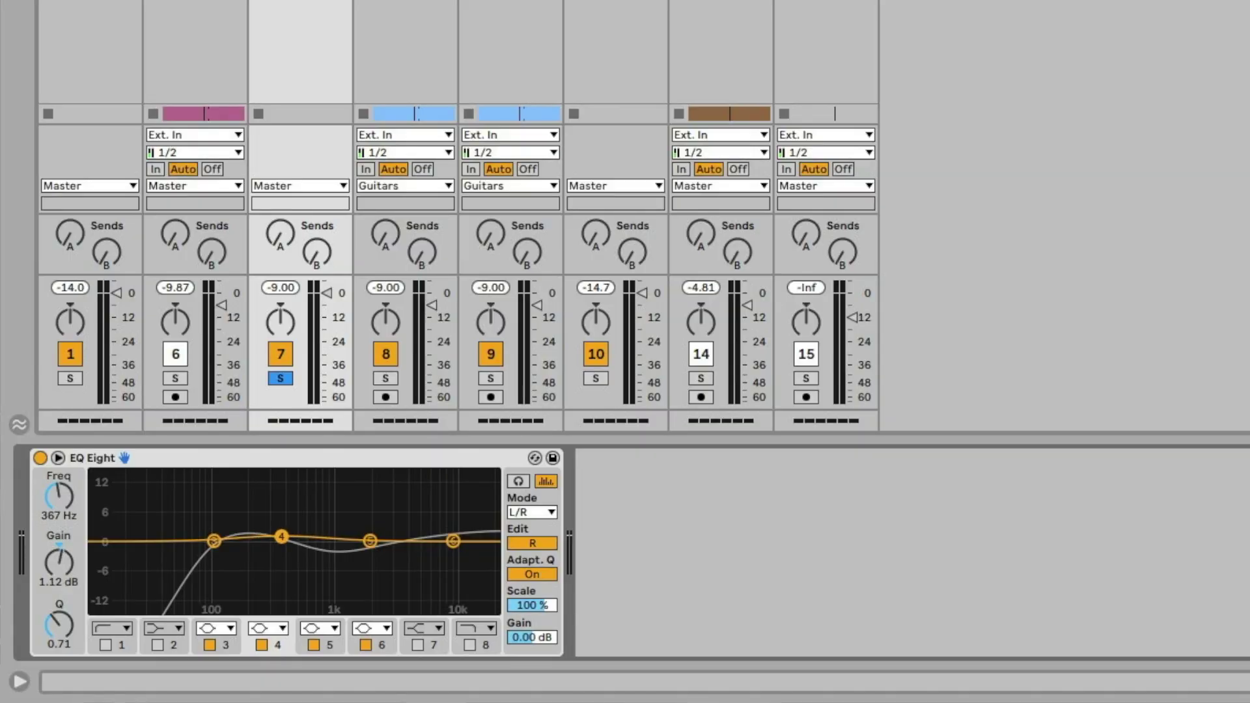
# - Open the AQU_100 vocal hook clip's sample in Clip View within Arrangement View
pyautogui.click(114, 628)
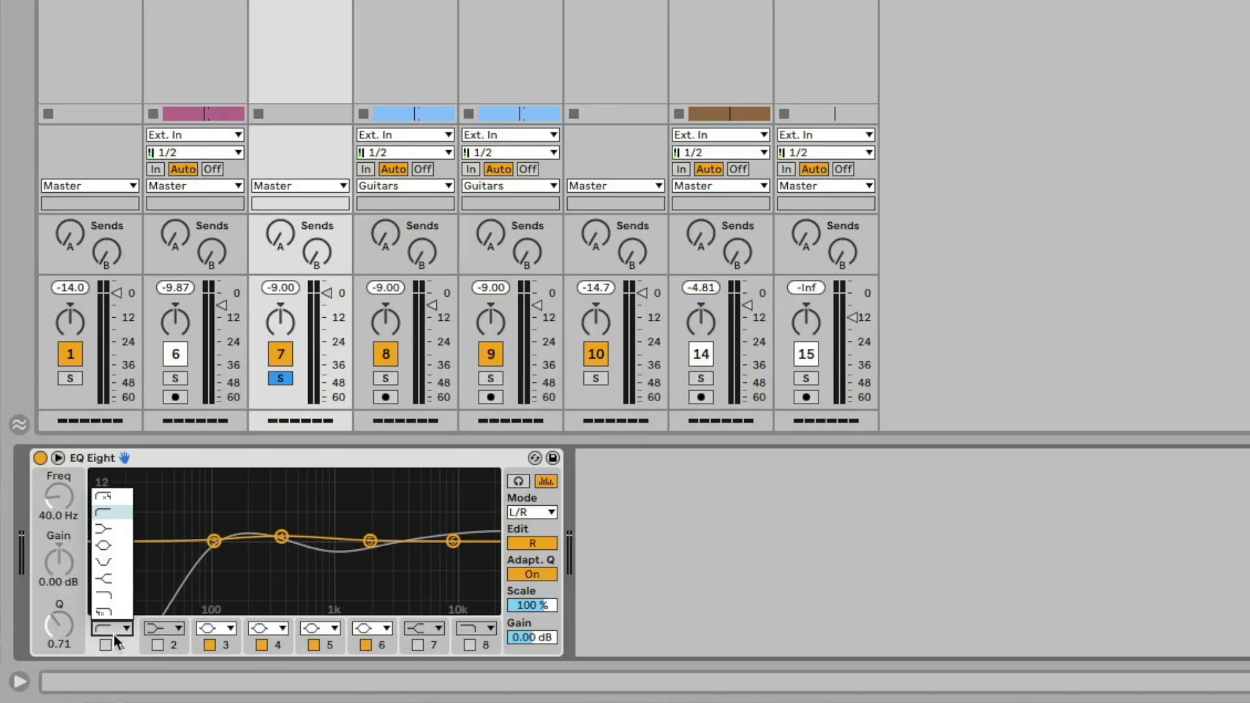
pyautogui.click(114, 631)
pyautogui.click(105, 644)
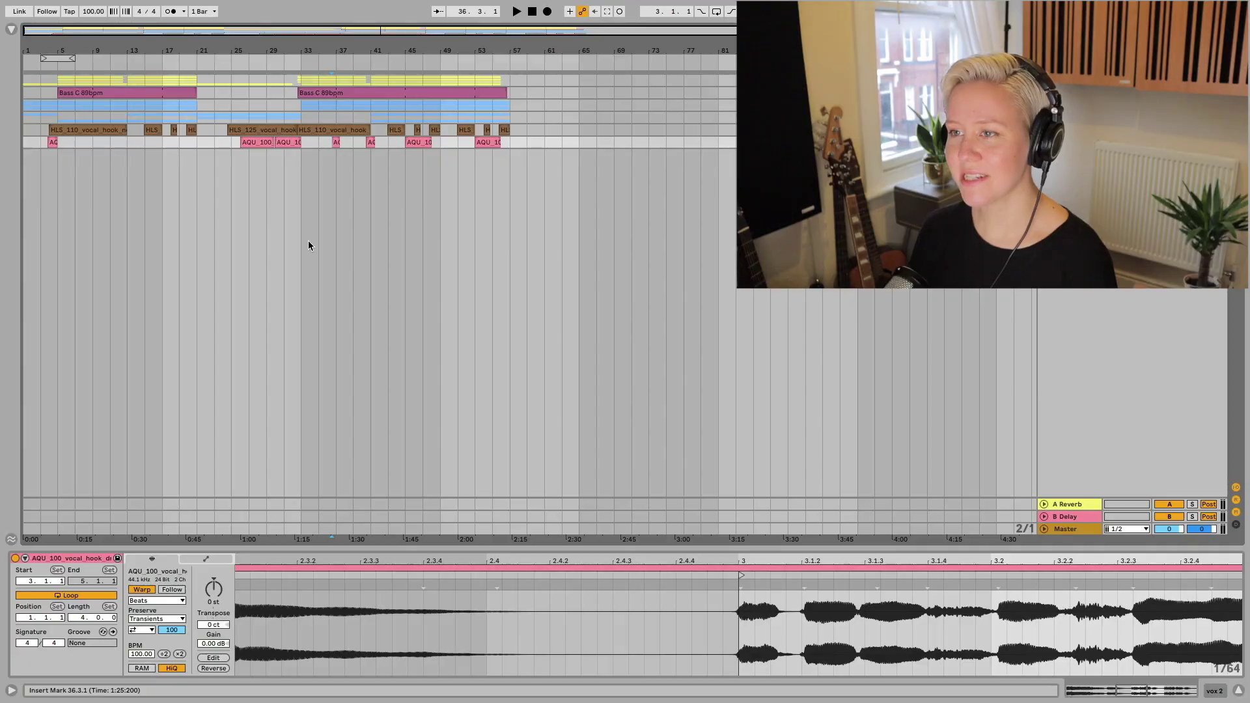
# - Load EQ Eight from Audio Effects > EQ & Filters onto the vocal track
pyautogui.click(11, 30)
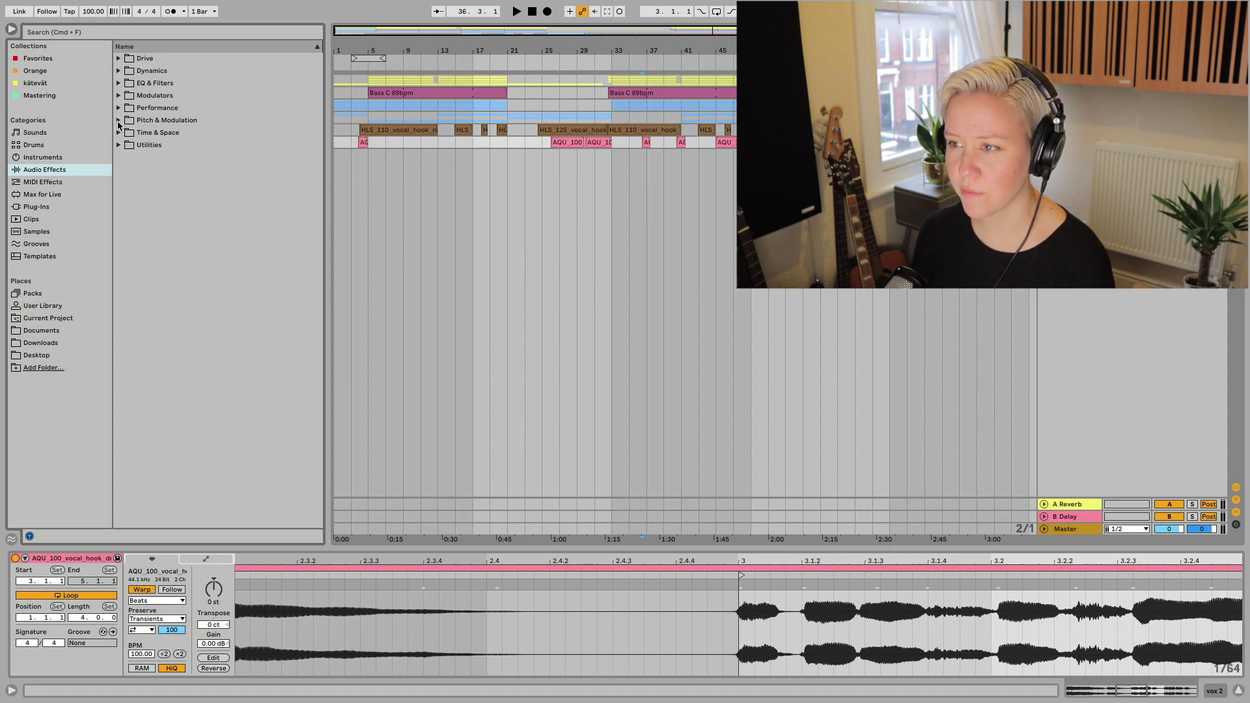
pyautogui.click(119, 83)
pyautogui.doubleClick(156, 120)
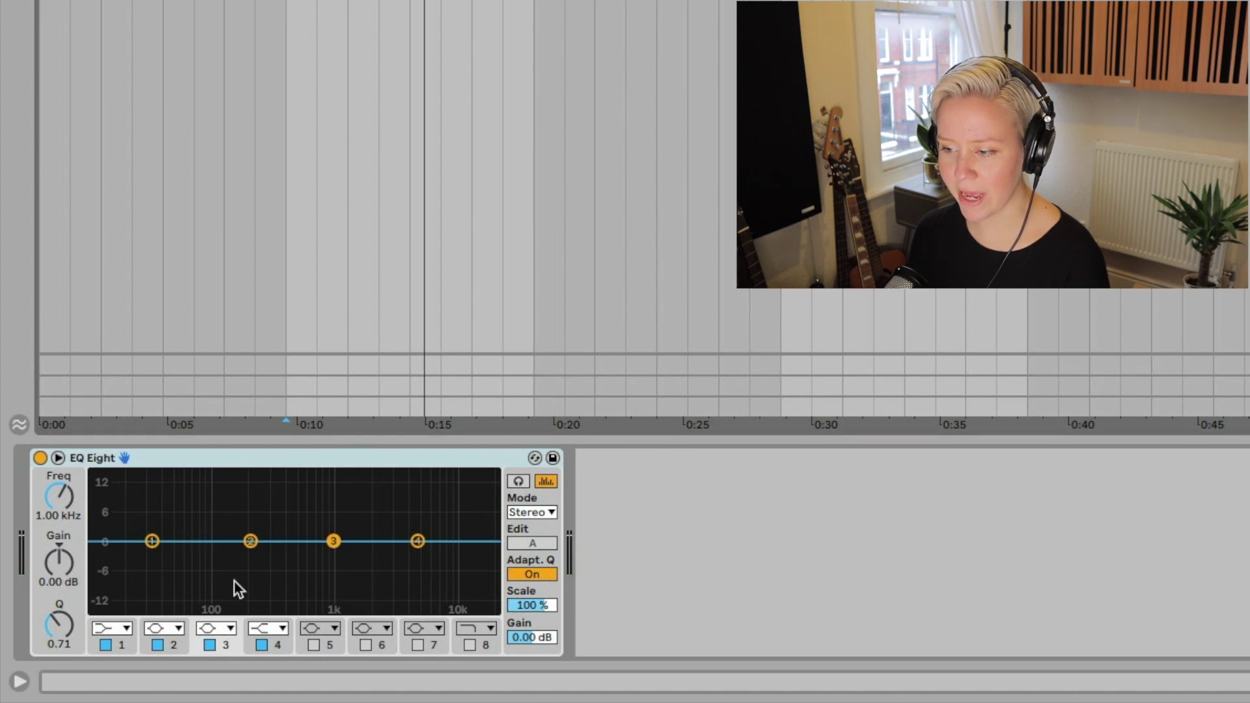
# - Play the vocal through the still-flat EQ Eight
pyautogui.press('space')
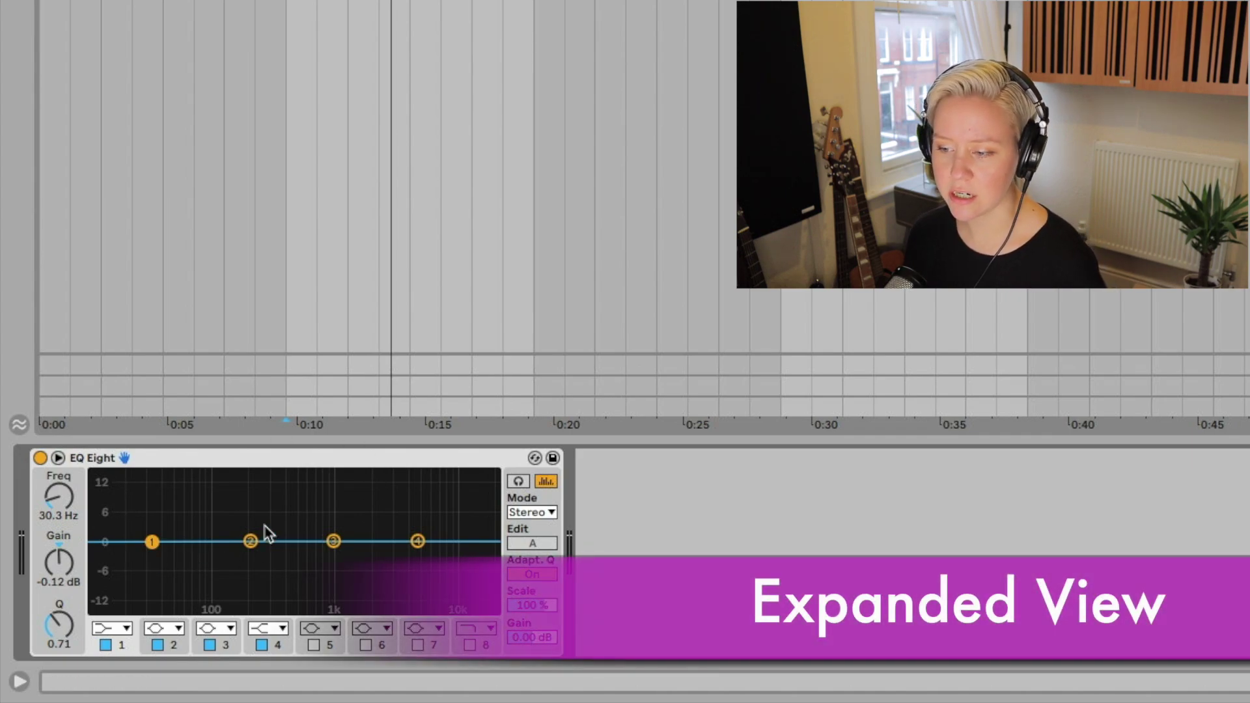
pyautogui.click(58, 458)
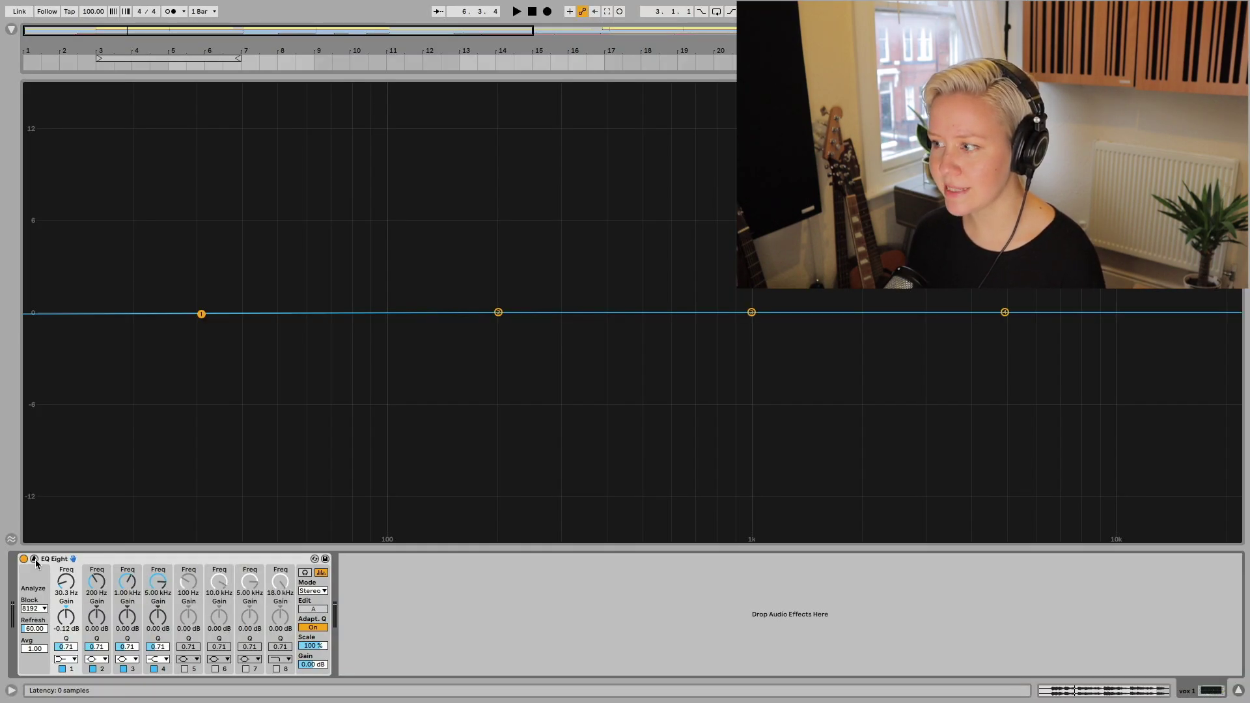
pyautogui.press('space')
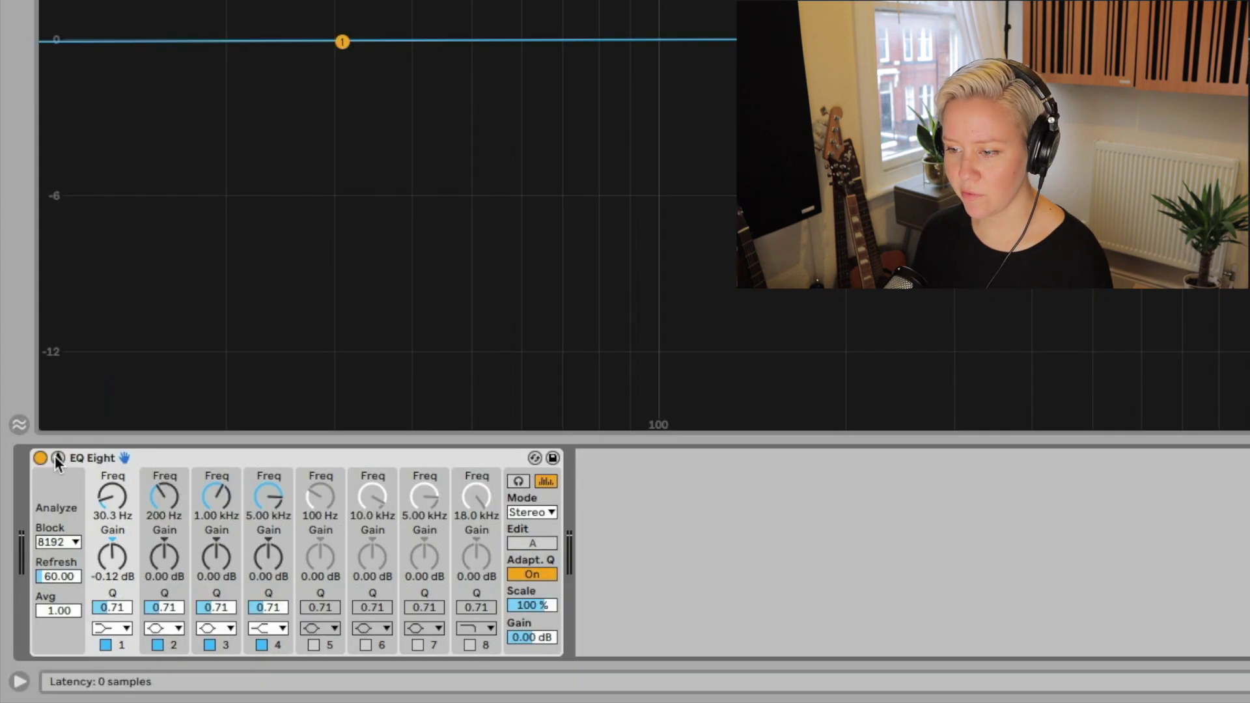
pyautogui.click(34, 558)
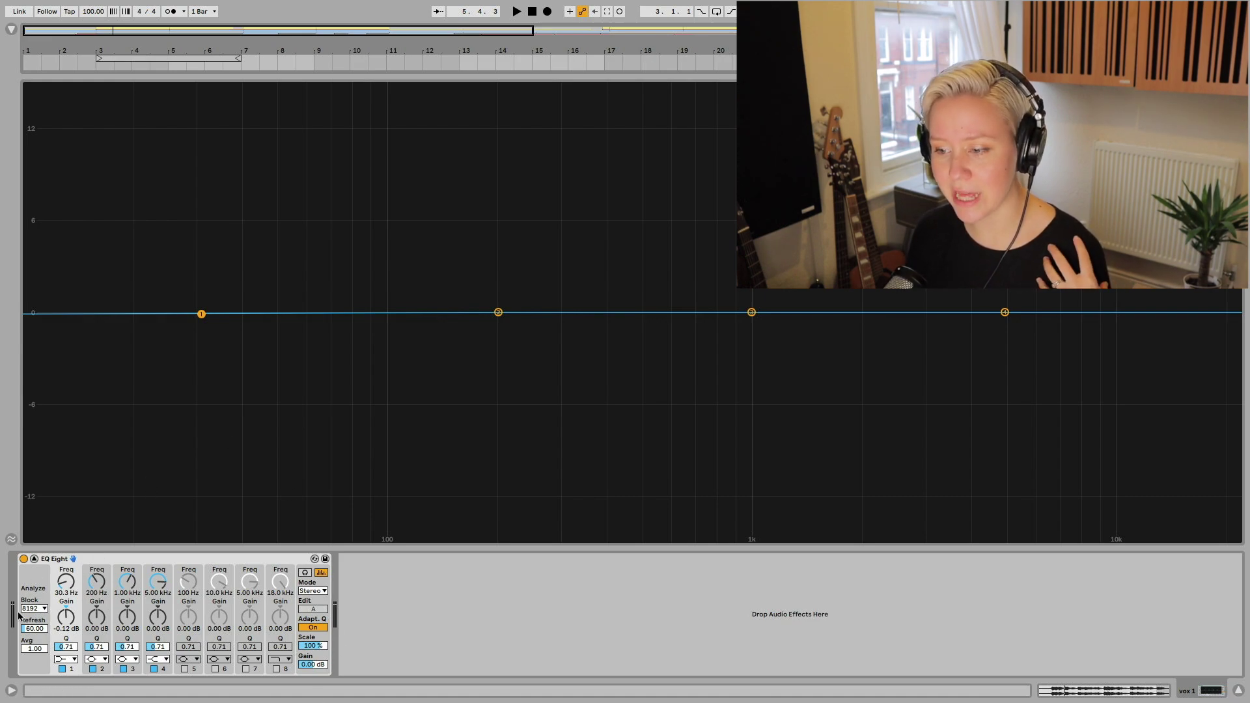
pyautogui.click(35, 560)
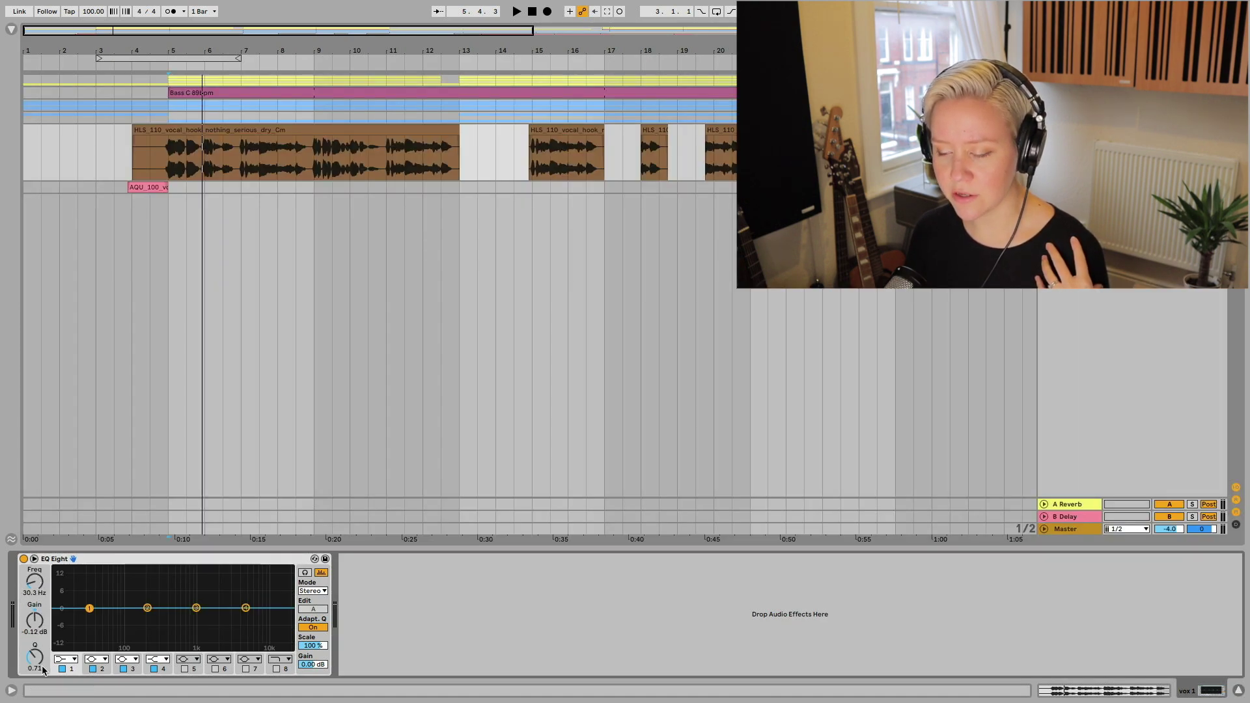
pyautogui.click(34, 558)
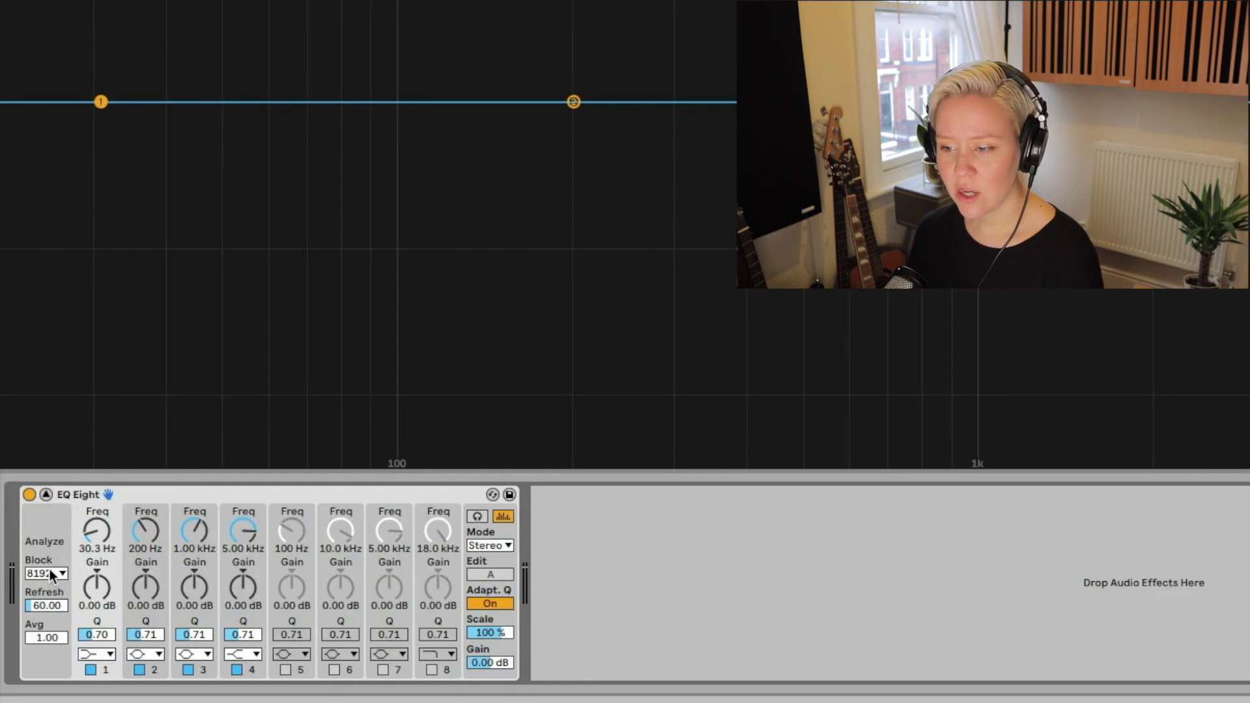
# - Set the analyser block size to 4096 and focus the Avg averaging field
pyautogui.click(40, 573)
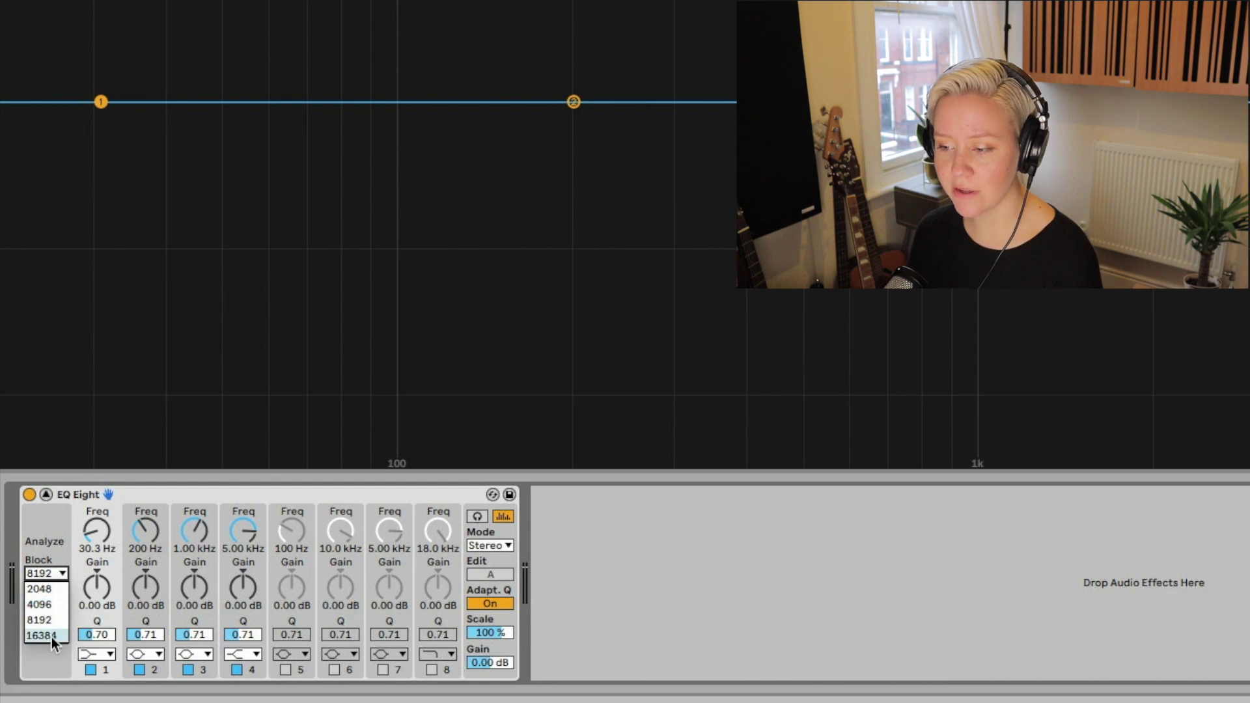
pyautogui.click(57, 605)
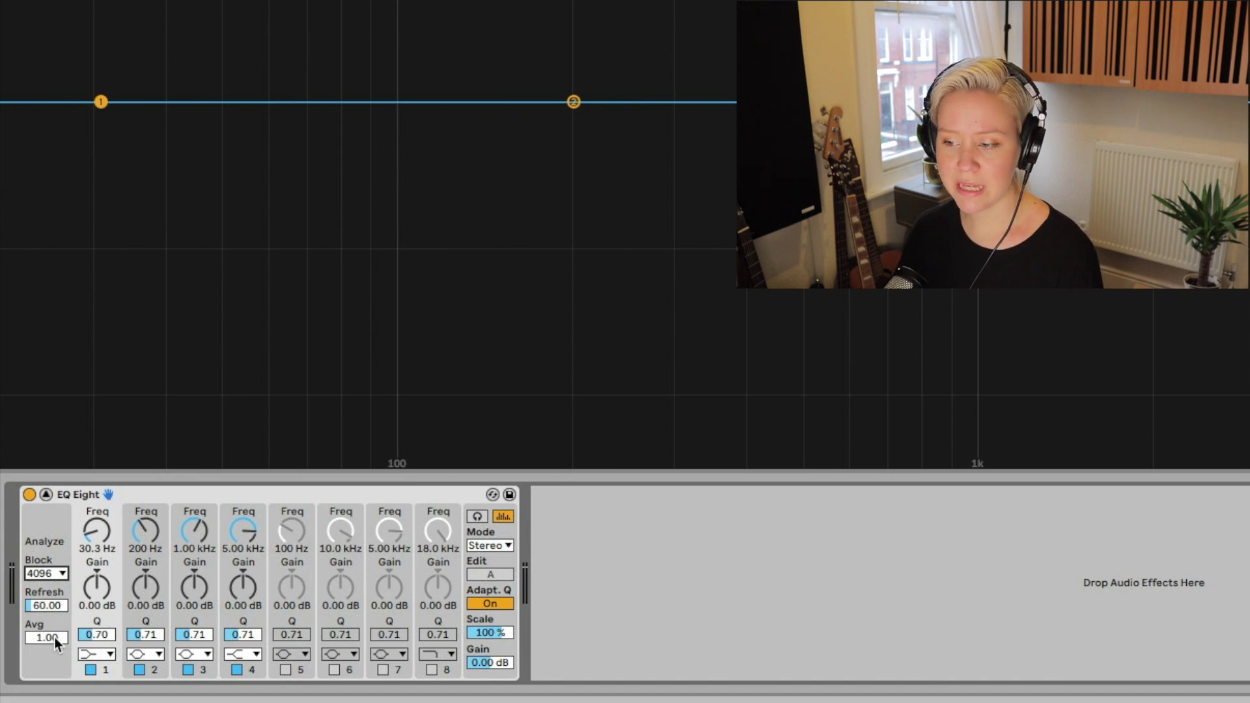
pyautogui.click(54, 637)
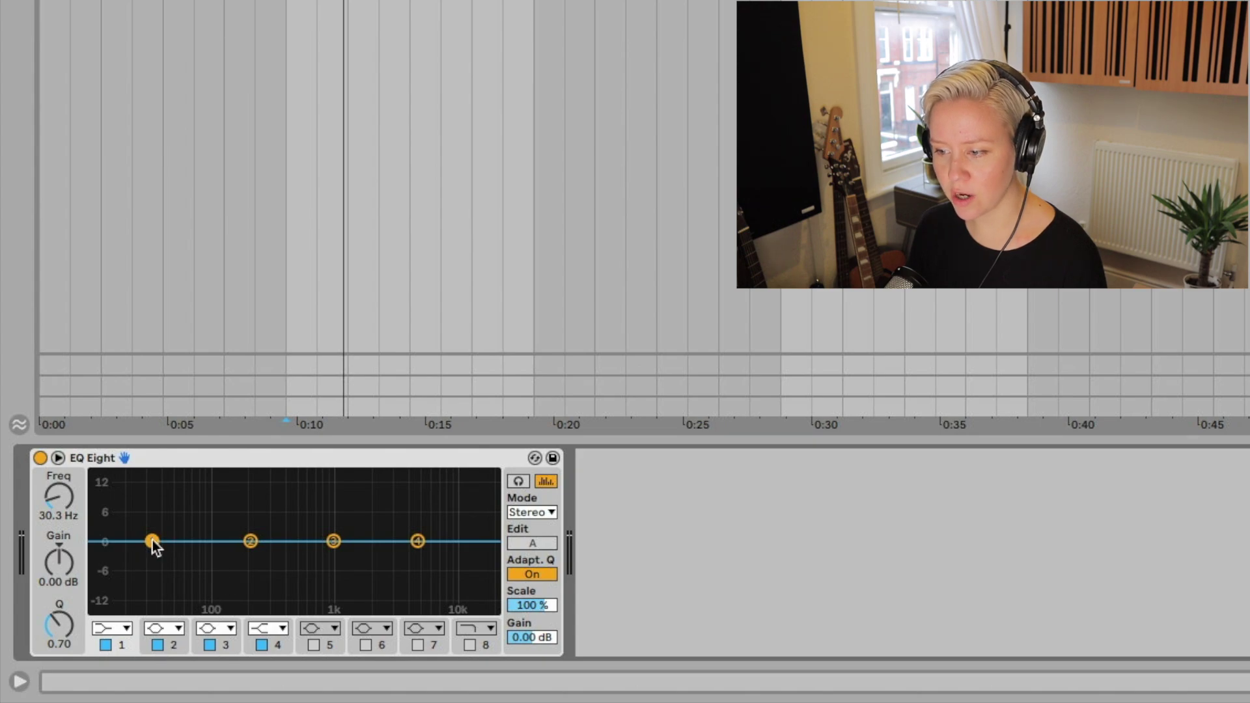
# - Try band 8 at 11.4 kHz, enable bands 5–7, and boost band 1 by 4.59 dB
pyautogui.click(470, 645)
pyautogui.moveTo(481, 555); pyautogui.dragTo(460, 553)
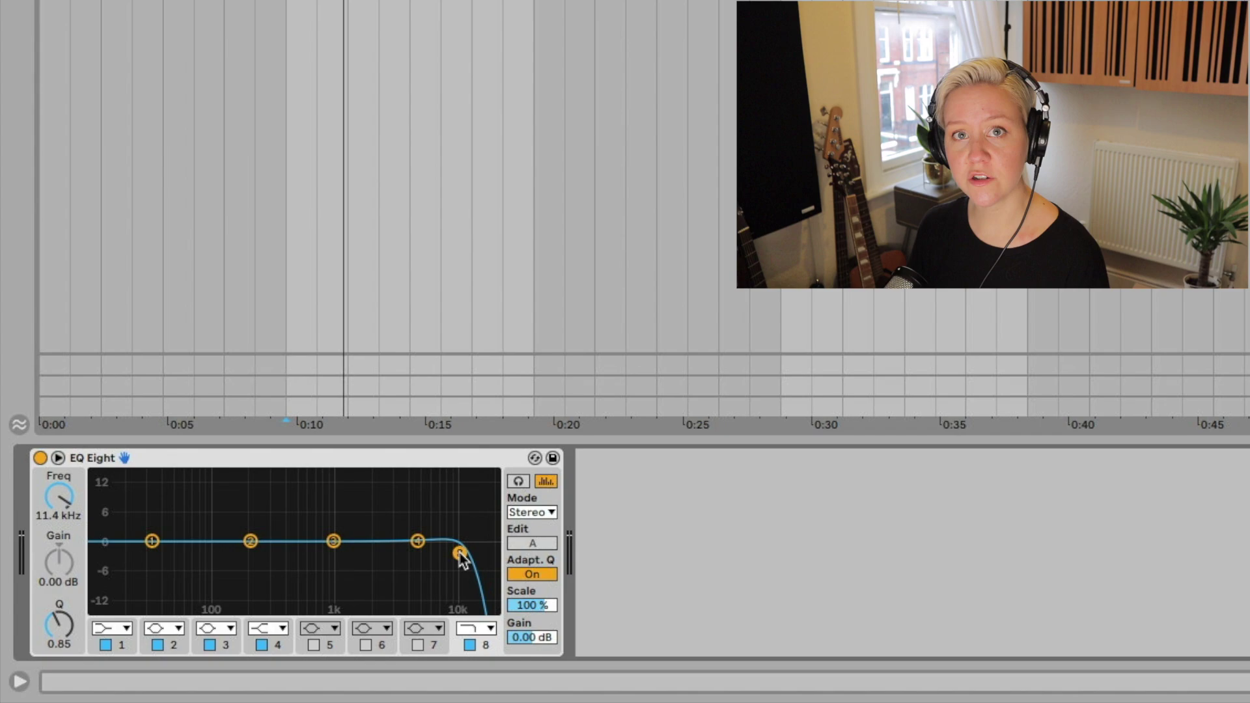
pyautogui.click(470, 644)
pyautogui.click(313, 644)
pyautogui.click(366, 645)
pyautogui.click(417, 645)
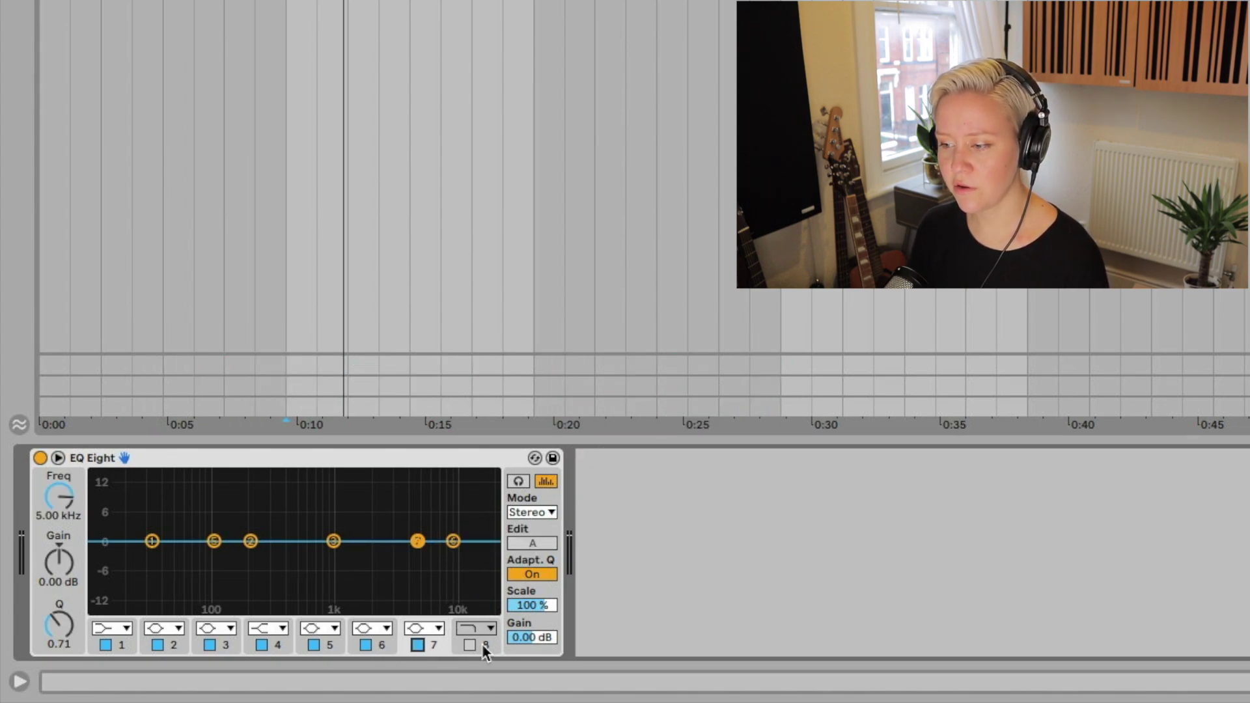
pyautogui.click(468, 643)
pyautogui.click(467, 641)
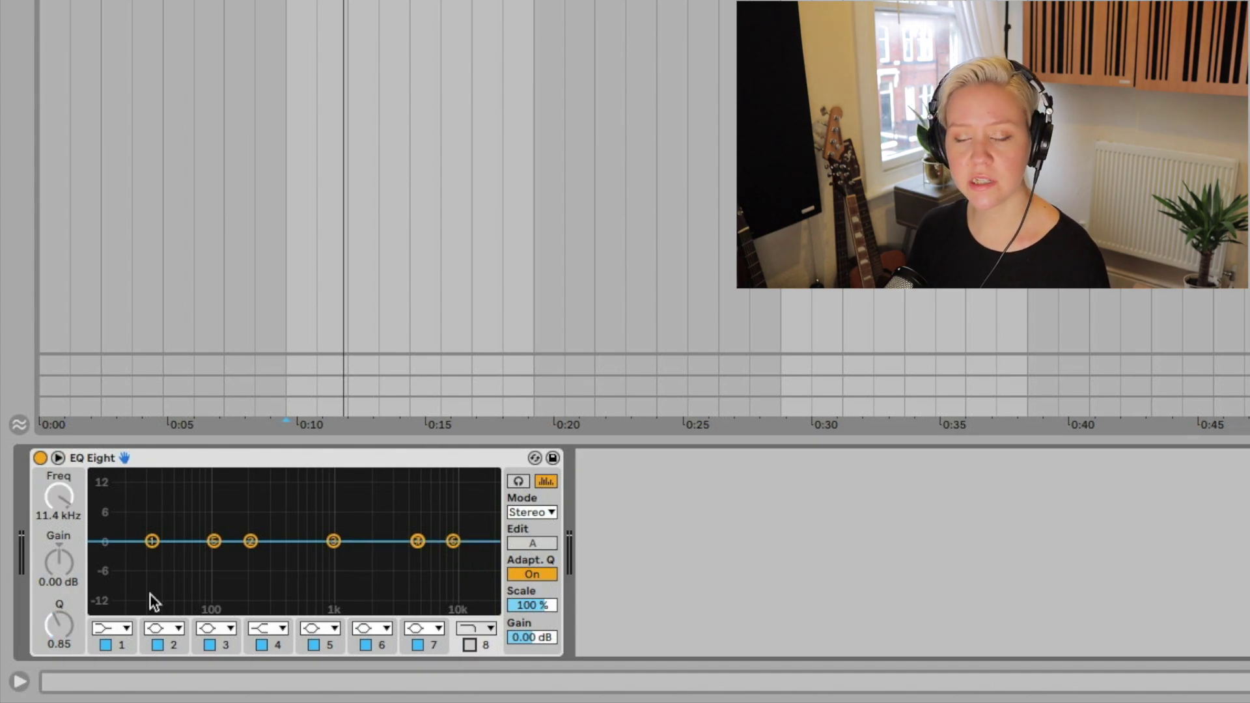
pyautogui.moveTo(154, 545); pyautogui.dragTo(161, 521)
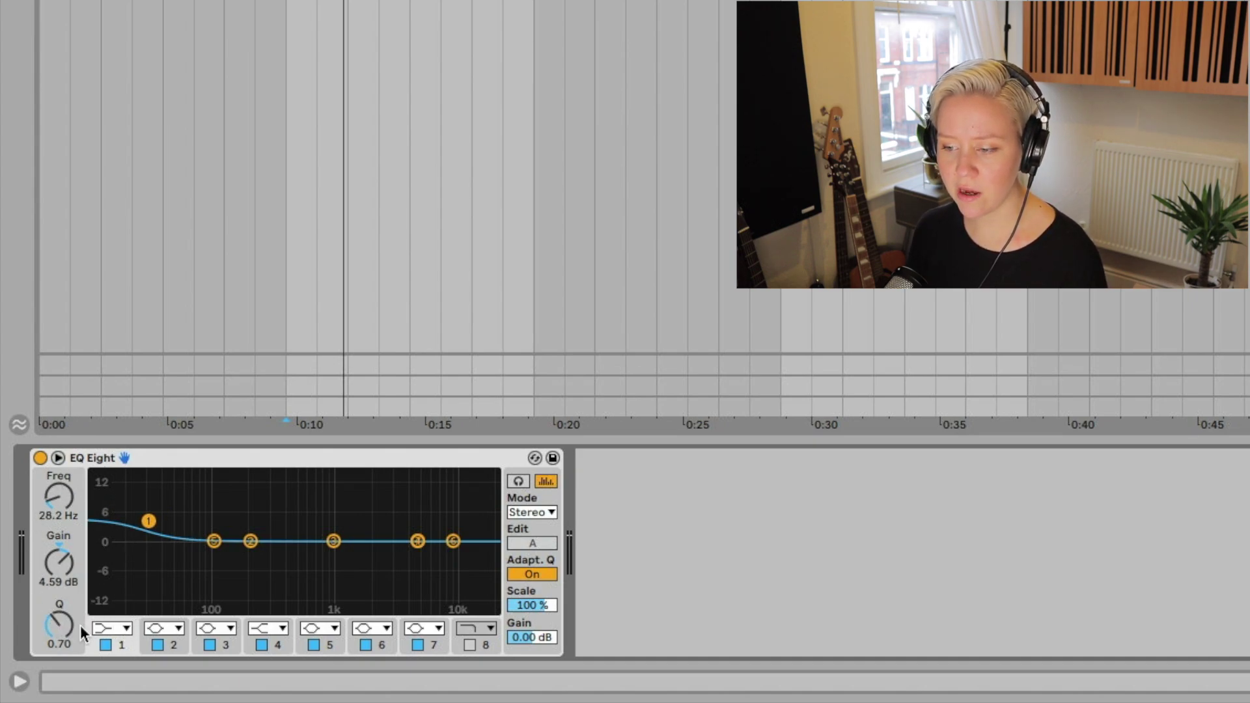
# - Inspect bands 2–4, then turn band 1's Freq, Gain and Q knobs
pyautogui.click(182, 645)
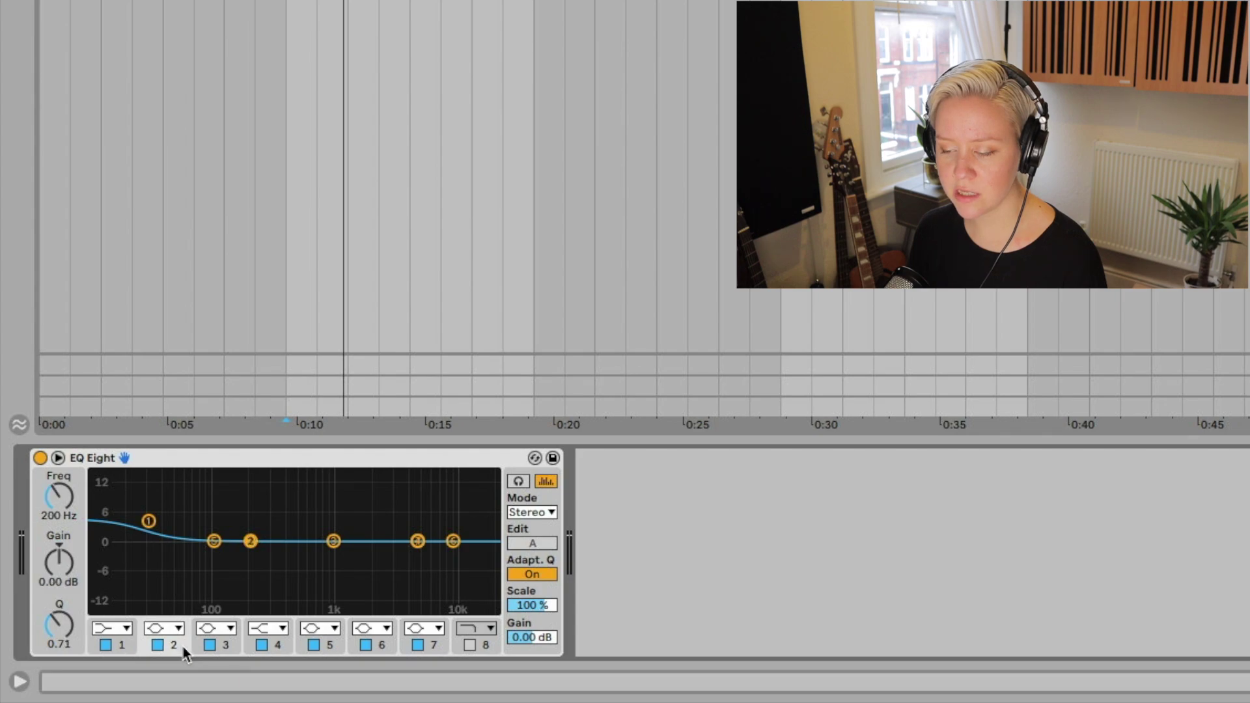
pyautogui.click(221, 649)
pyautogui.click(256, 648)
pyautogui.click(123, 647)
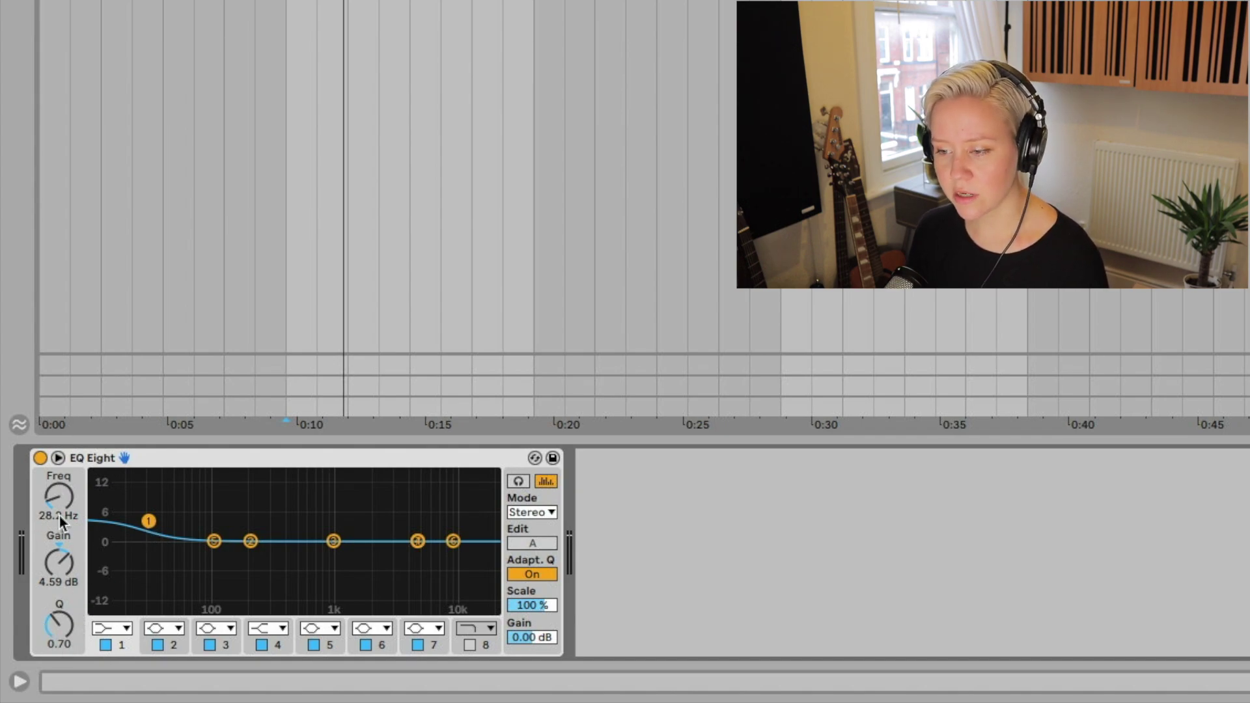
pyautogui.moveTo(58, 496)
pyautogui.mouseDown()
pyautogui.moveTo(59, 456)
pyautogui.moveTo(58, 486)
pyautogui.mouseUp()
pyautogui.moveTo(59, 561)
pyautogui.mouseDown()
pyautogui.moveTo(59, 586)
pyautogui.moveTo(58, 540)
pyautogui.moveTo(58, 589)
pyautogui.moveTo(58, 550)
pyautogui.mouseUp()
pyautogui.moveTo(58, 624)
pyautogui.mouseDown()
pyautogui.moveTo(59, 607)
pyautogui.moveTo(58, 625)
pyautogui.mouseUp()
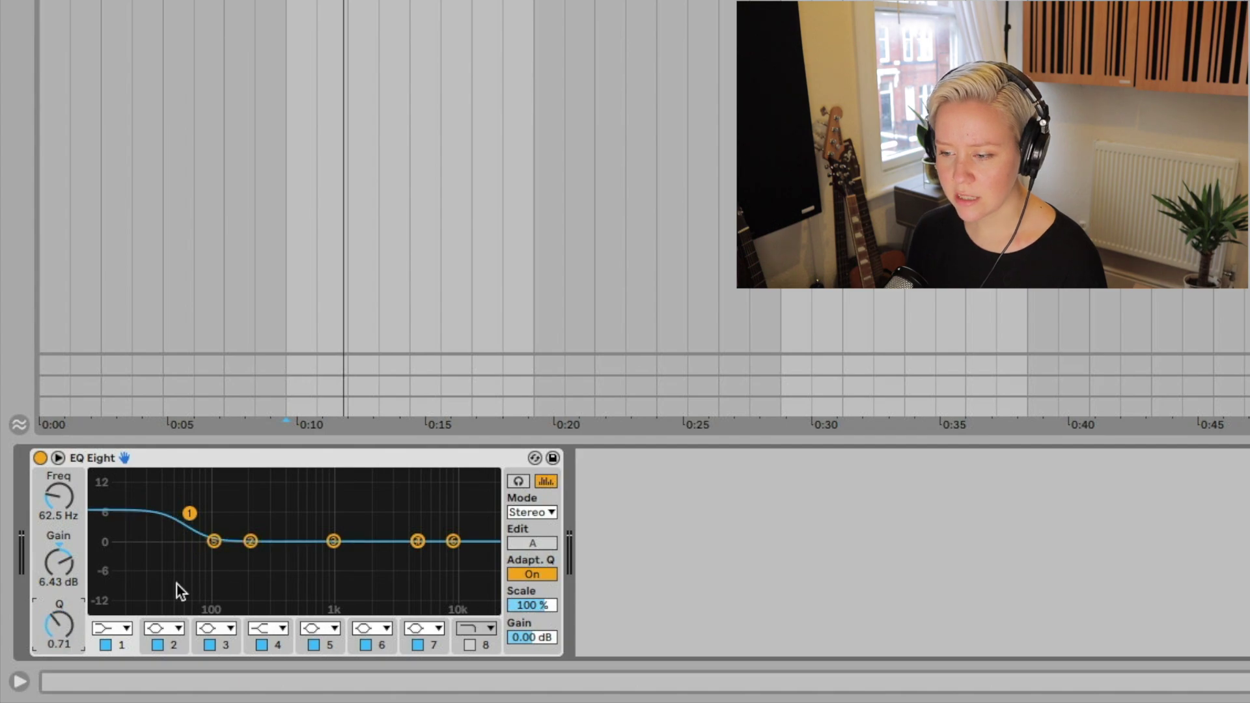
# - Make band 1 a bell at 69.3 Hz, narrowing its Q to 18.0
pyautogui.click(120, 630)
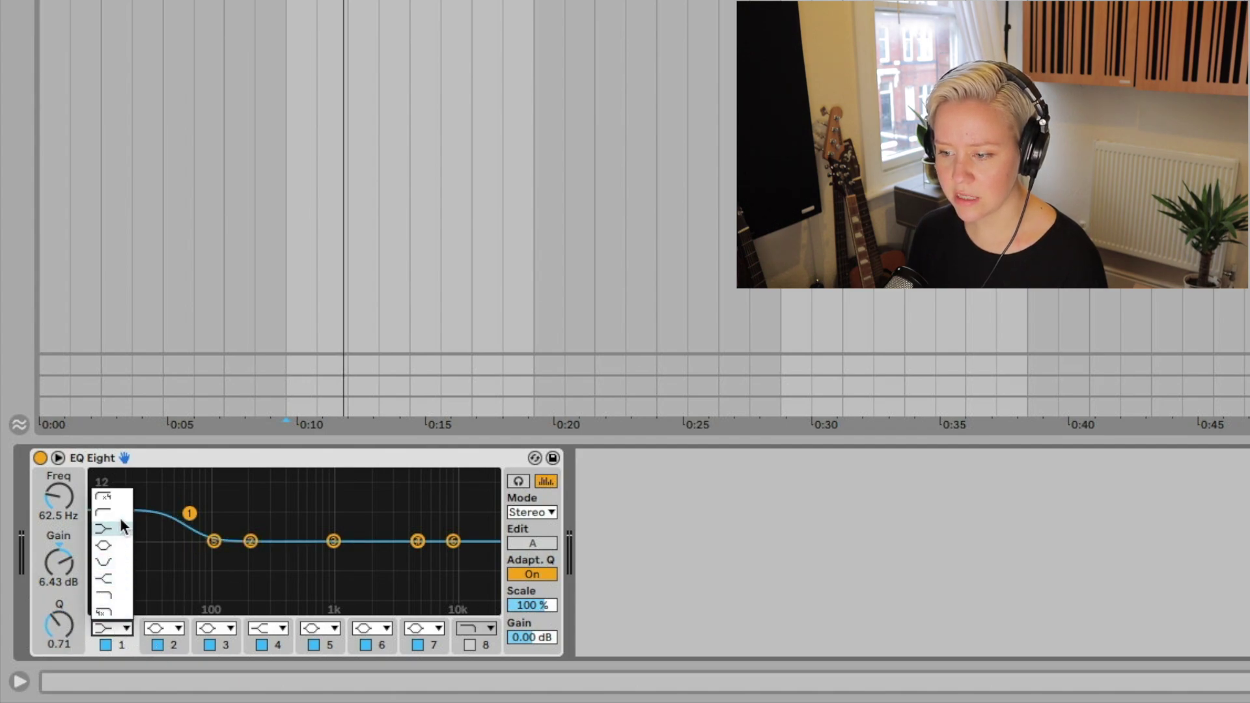
pyautogui.click(116, 542)
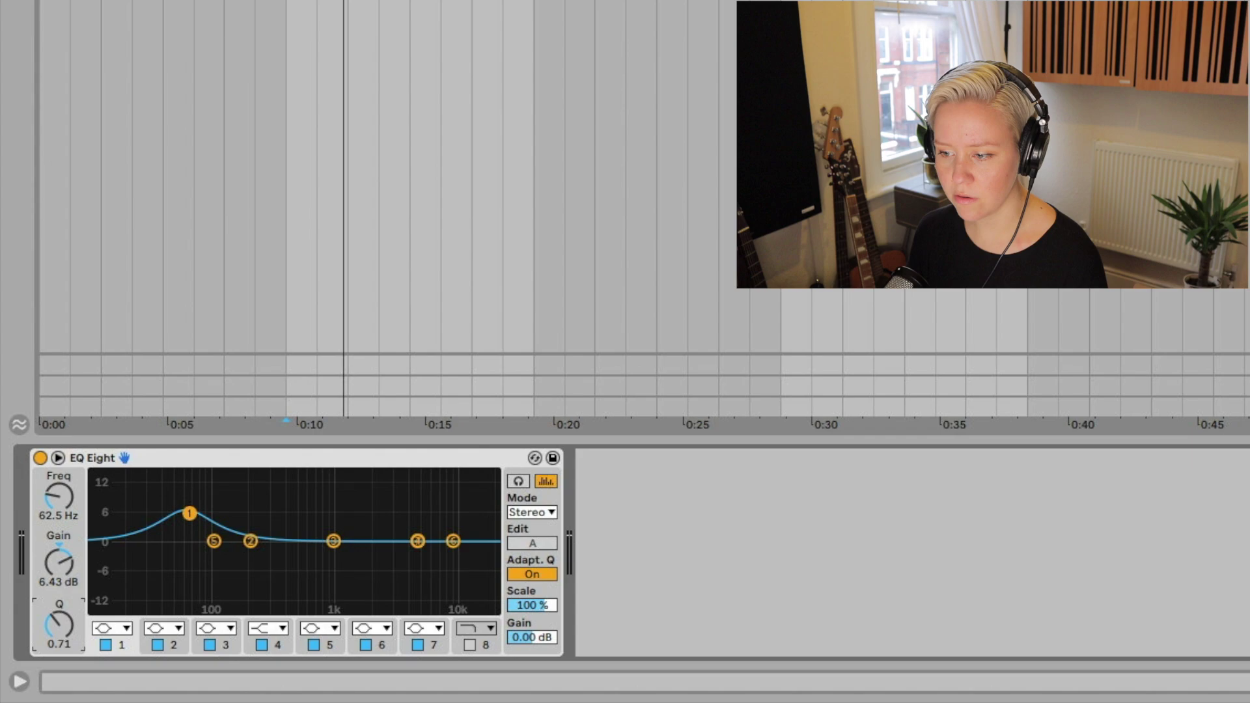
pyautogui.moveTo(58, 625)
pyautogui.mouseDown()
pyautogui.moveTo(59, 609)
pyautogui.moveTo(59, 636)
pyautogui.mouseUp()
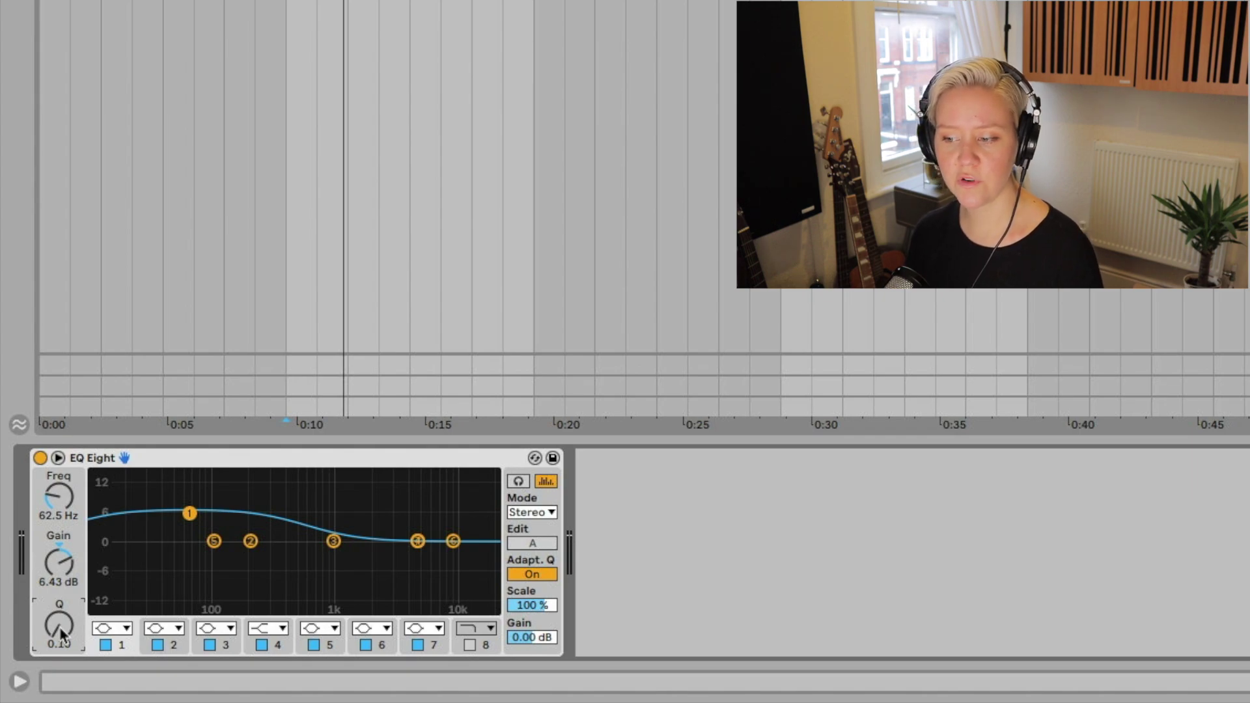
pyautogui.moveTo(189, 513); pyautogui.dragTo(189, 497)
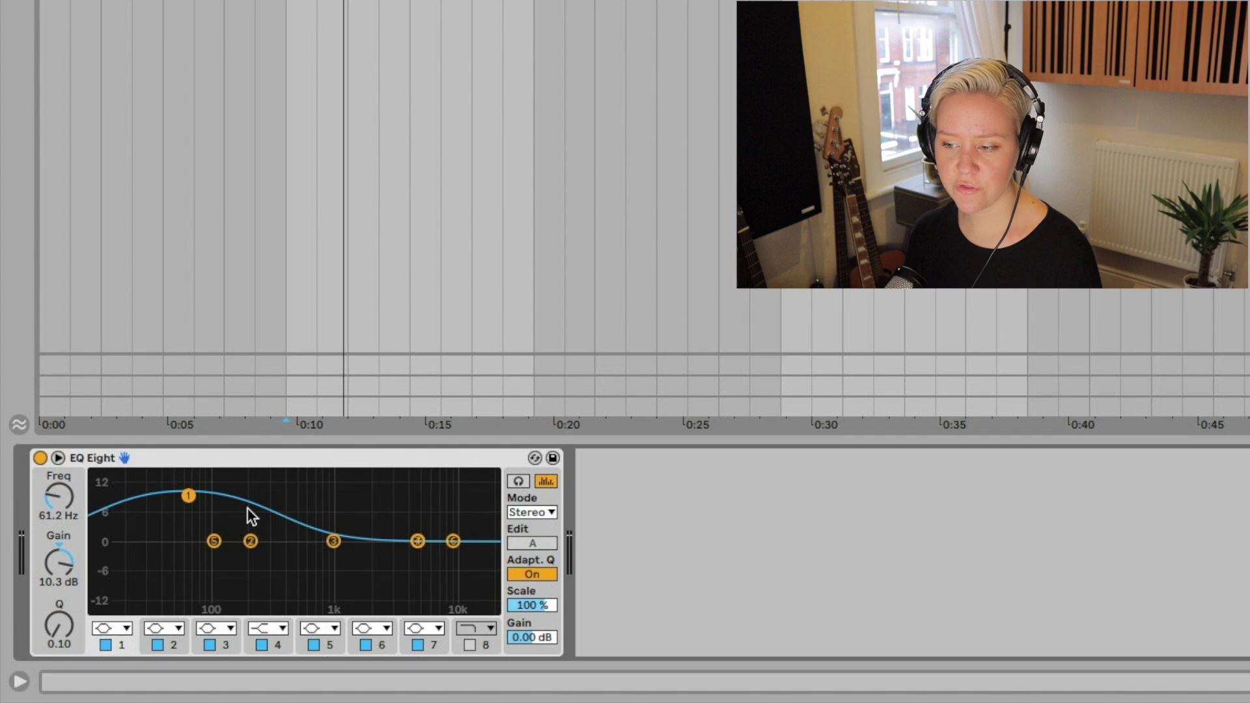
pyautogui.moveTo(75, 634); pyautogui.dragTo(76, 566)
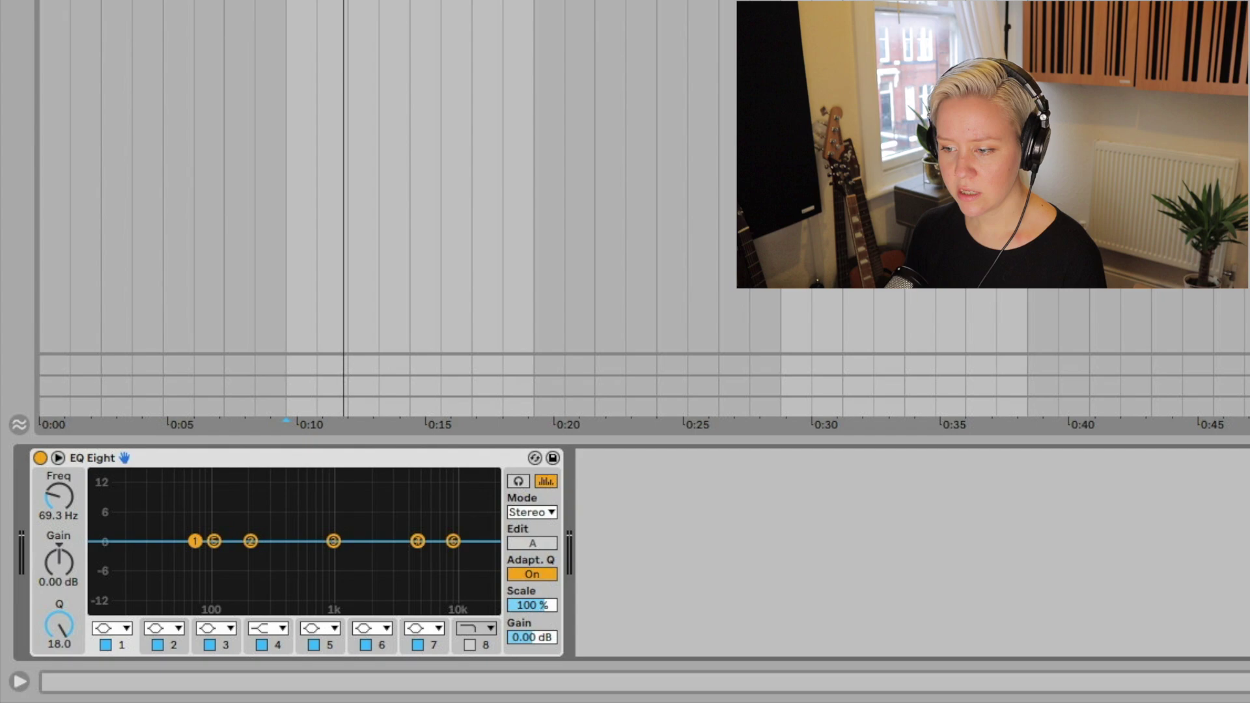
# - Drag band 1 into a +11.8 dB bell peak at 50.5 Hz with Q 3.51
pyautogui.moveTo(195, 540); pyautogui.dragTo(179, 491)
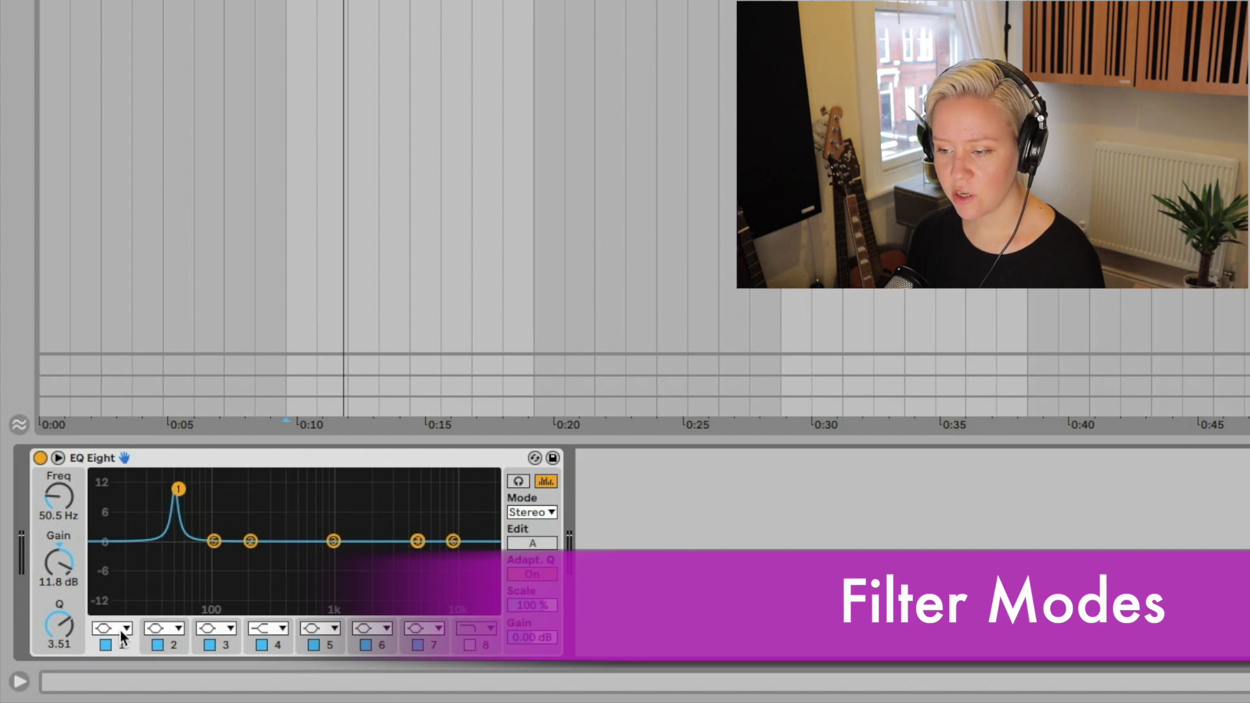
# - Try Low Cut 12 dB on band 1, then make it a Low Shelf cutting the bass (Q 0.75)
pyautogui.click(122, 630)
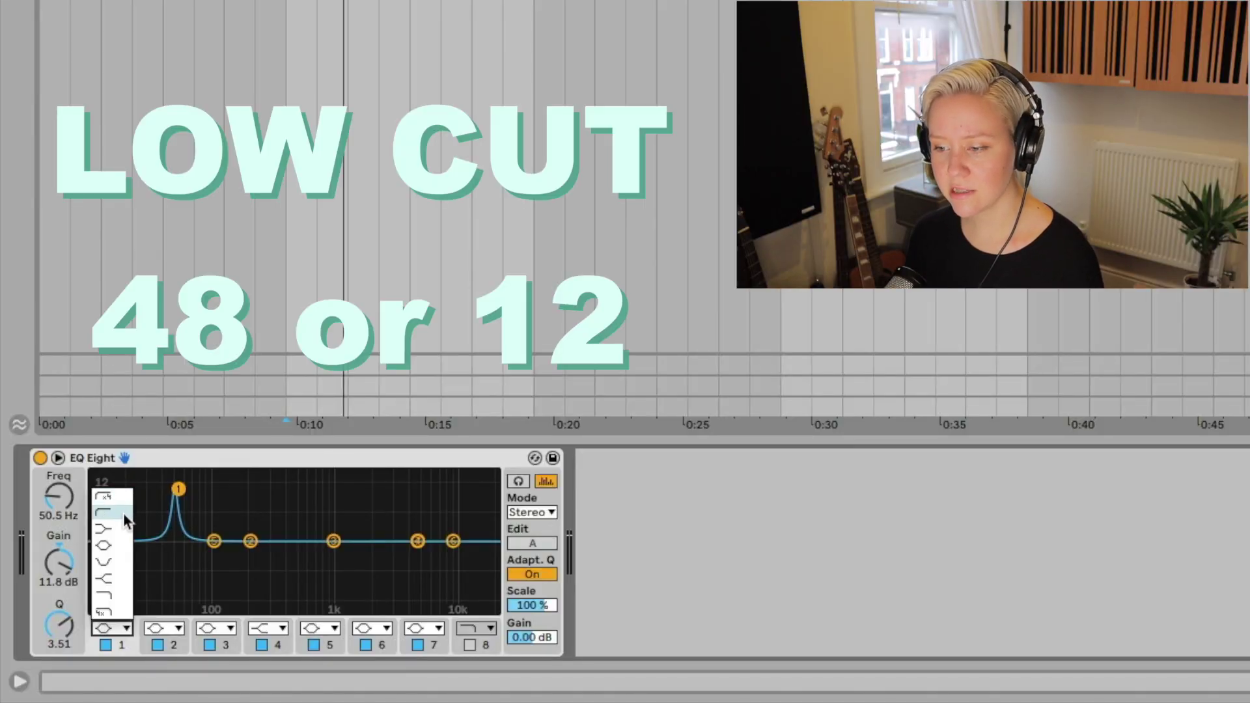
pyautogui.click(119, 512)
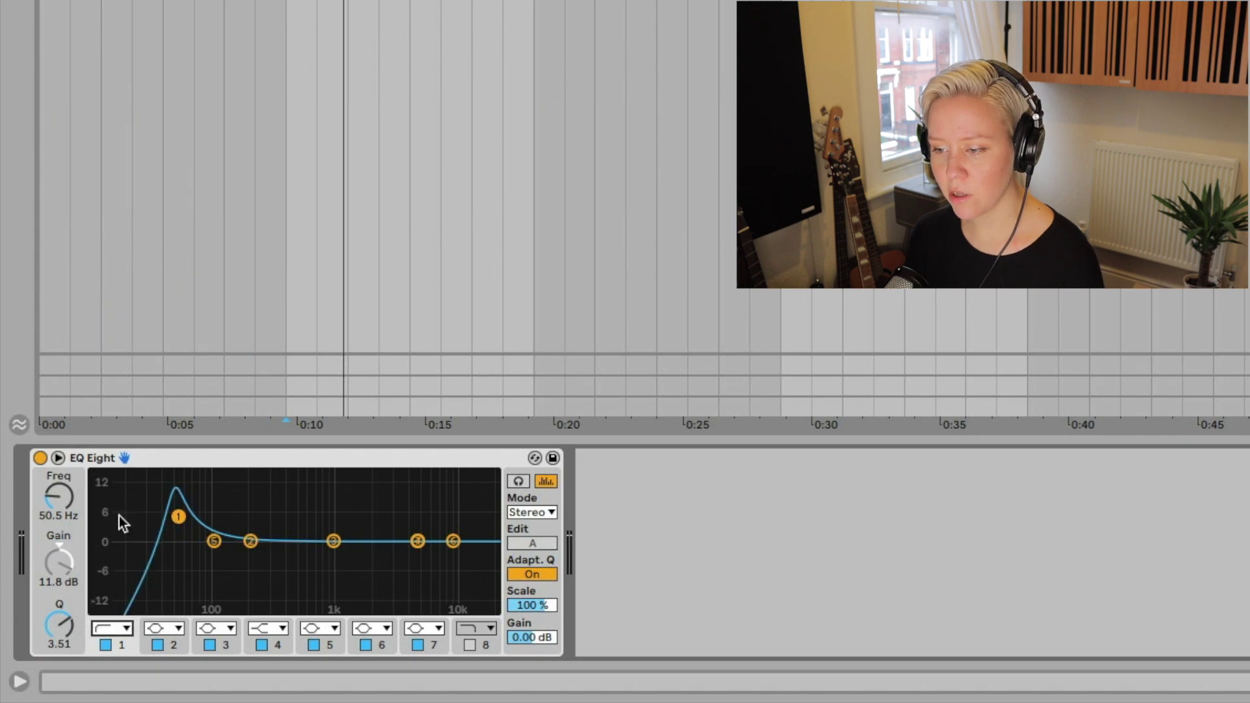
pyautogui.moveTo(179, 518); pyautogui.dragTo(168, 552)
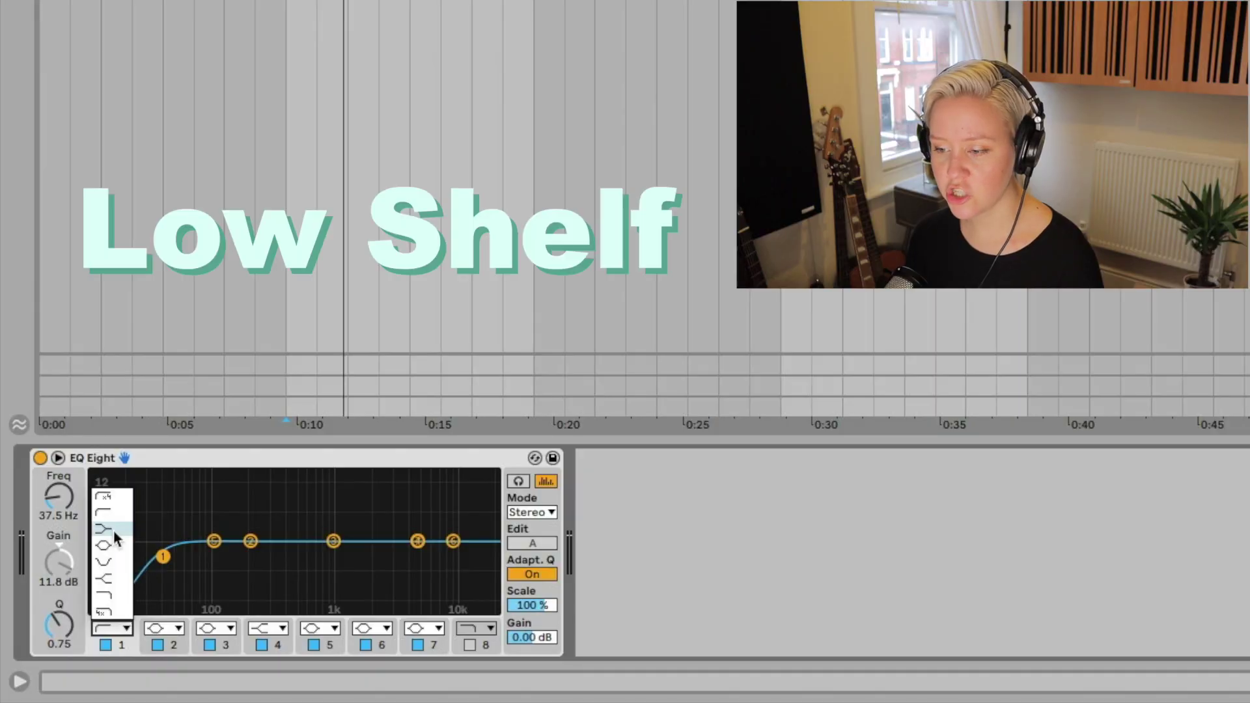
pyautogui.click(104, 528)
pyautogui.moveTo(164, 517); pyautogui.dragTo(162, 572)
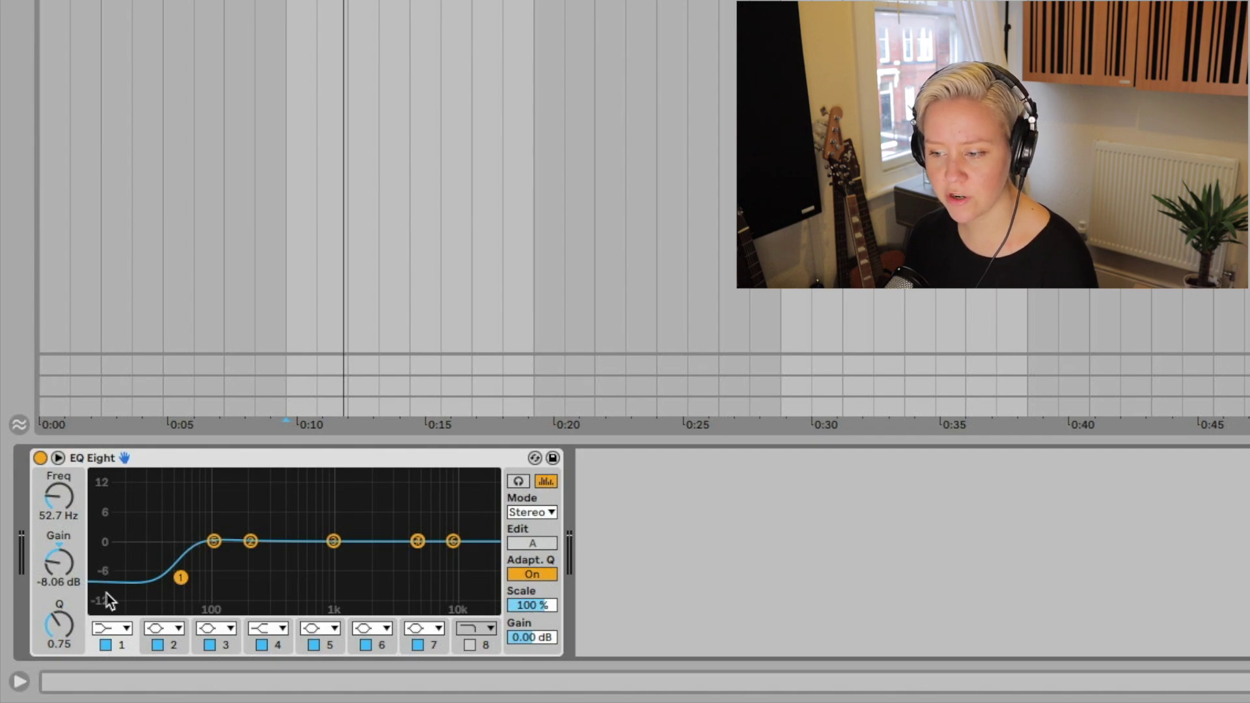
# - Switch band 1 back to Bell and drag it to a deep cut around 40.8 Hz
pyautogui.click(112, 628)
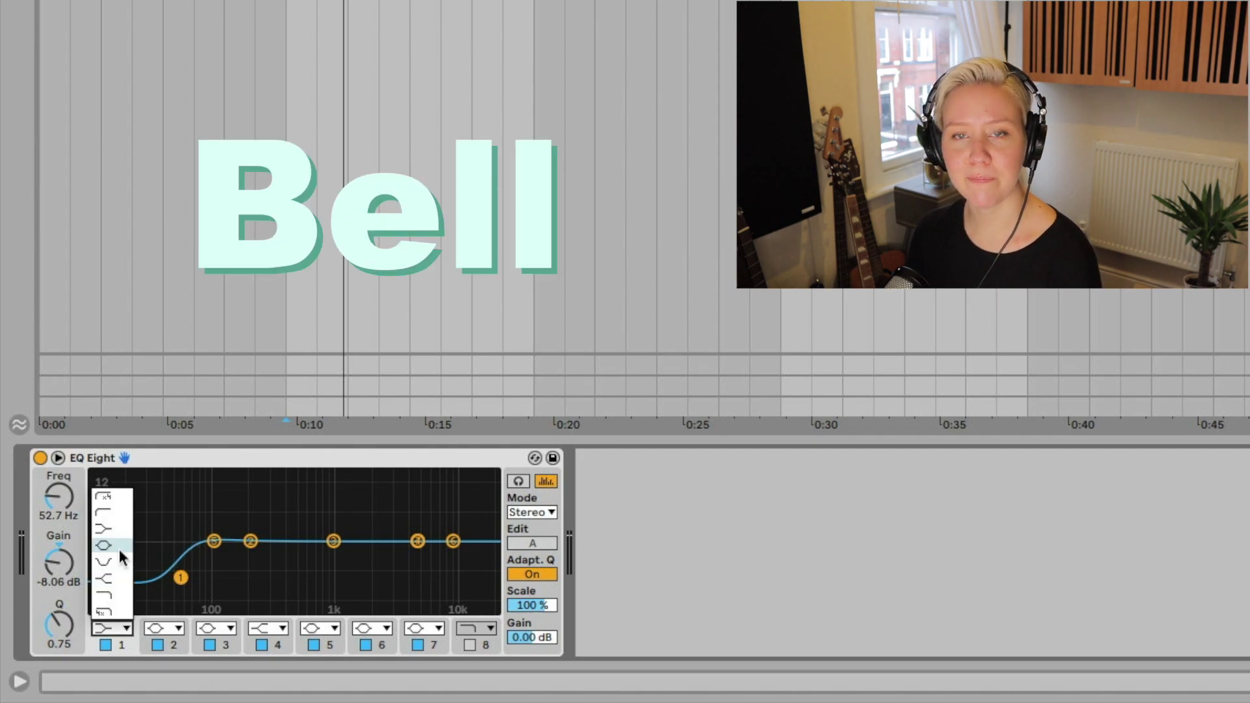
pyautogui.click(119, 549)
pyautogui.moveTo(179, 579); pyautogui.dragTo(153, 560)
# - Make band 1 a Notch filter and narrow it to Q 7.00 at 35.2 Hz
pyautogui.click(120, 628)
pyautogui.click(123, 559)
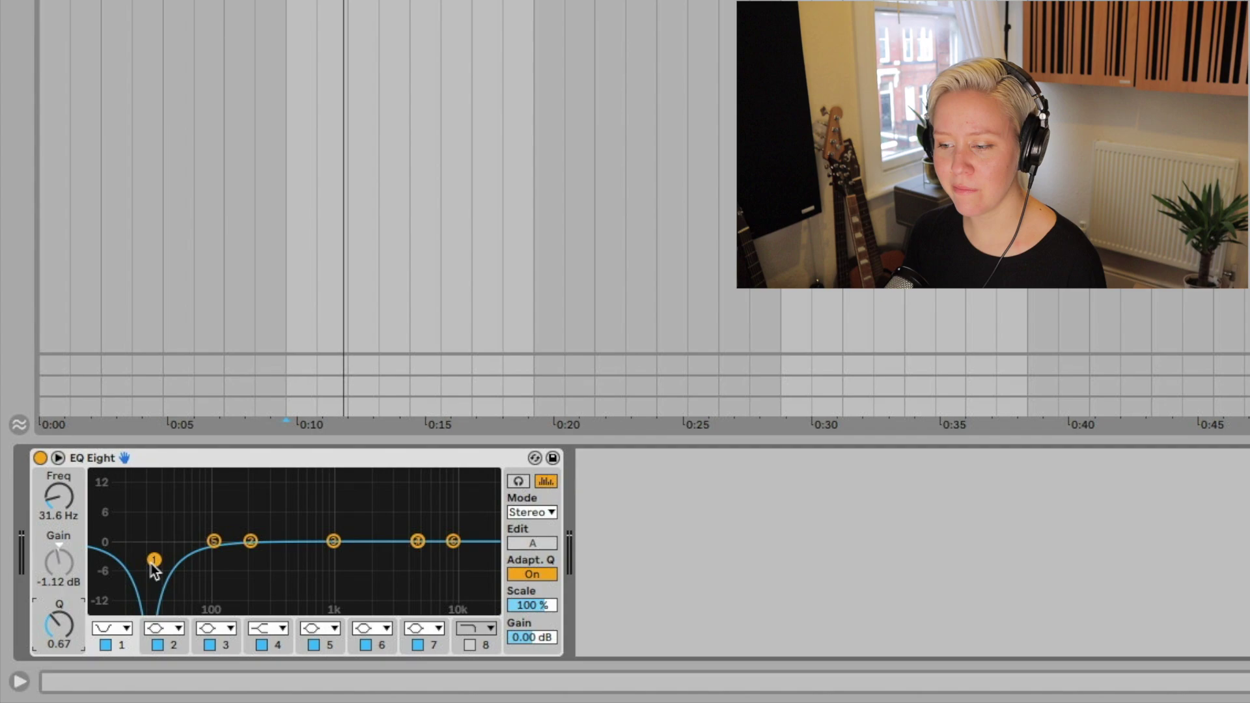
pyautogui.moveTo(155, 561); pyautogui.dragTo(160, 498)
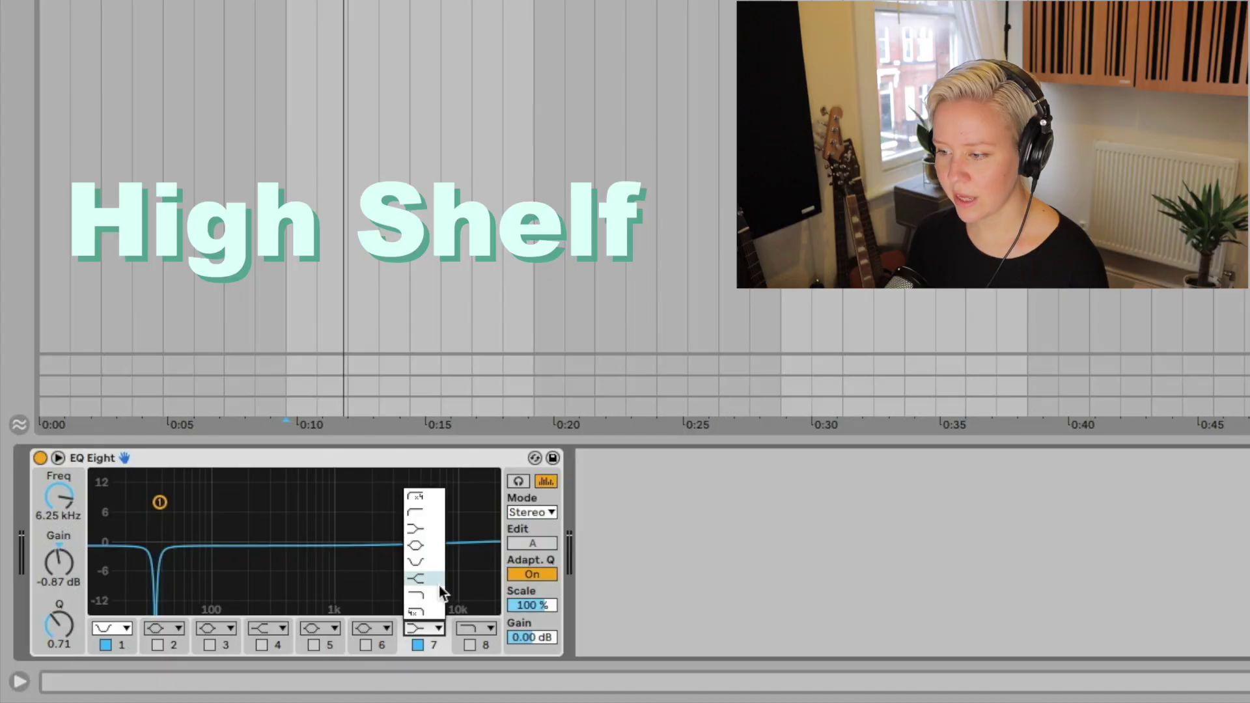
# - Make band 7 a high shelf boosting 7.56 dB from about 2.97 kHz
pyautogui.click(440, 583)
pyautogui.moveTo(428, 544); pyautogui.dragTo(389, 507)
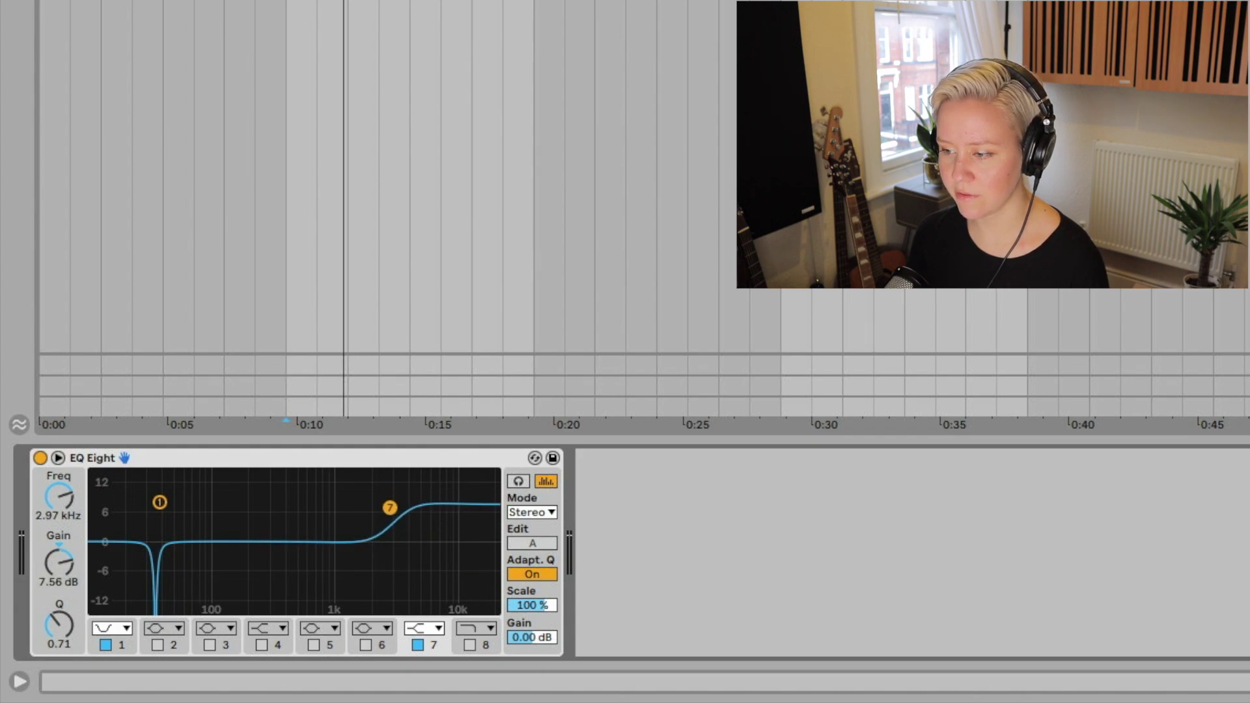
# - Turn band 7 into a 48 dB high cut with its cutoff near 9.6 kHz
pyautogui.click(429, 635)
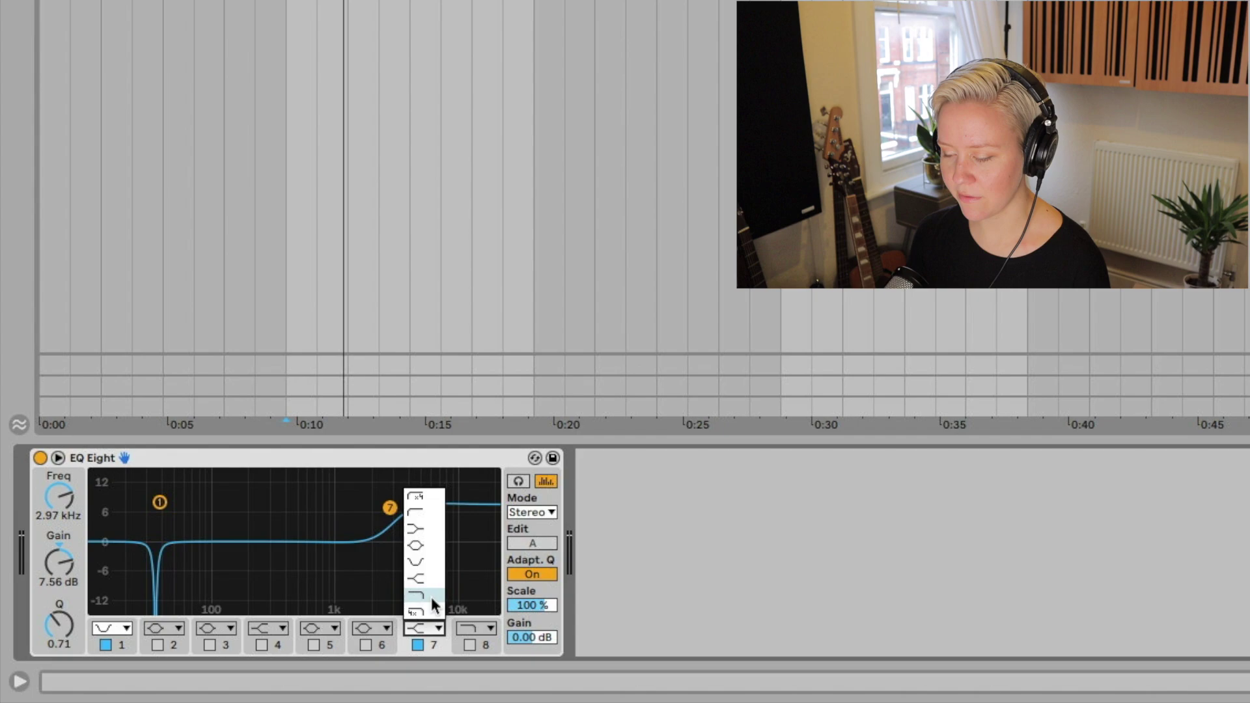
pyautogui.click(427, 596)
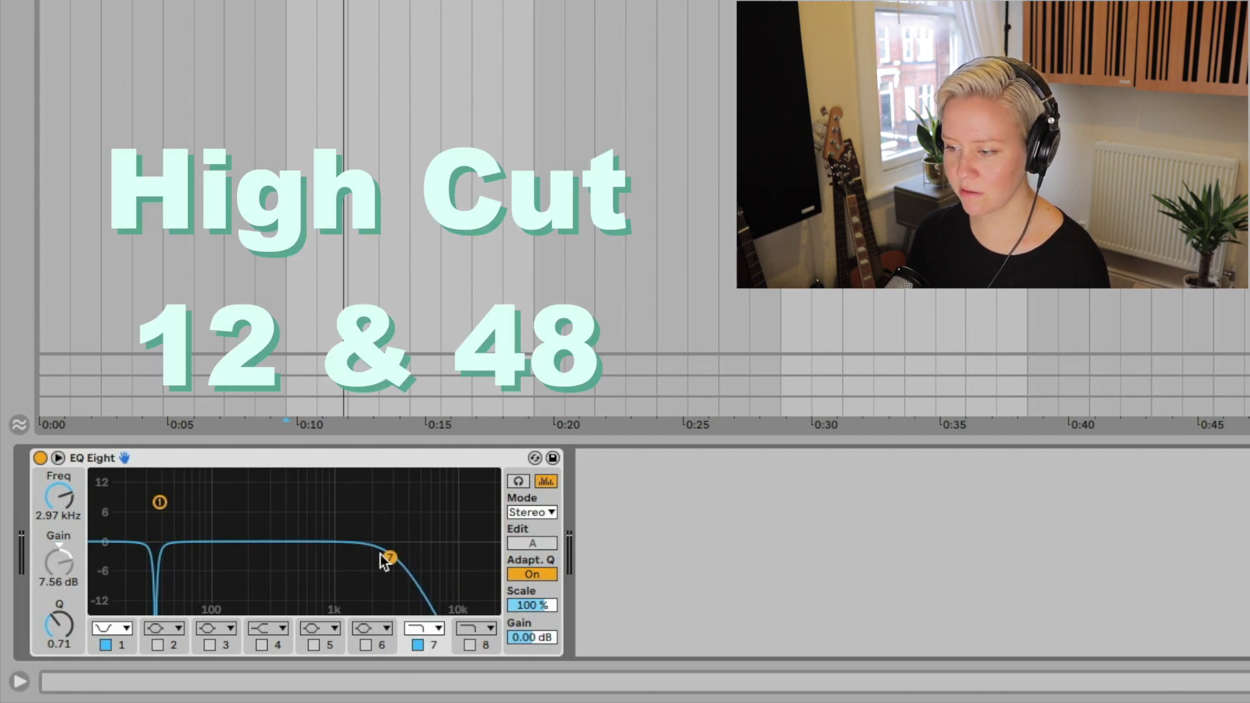
pyautogui.moveTo(388, 558); pyautogui.dragTo(434, 645)
pyautogui.click(433, 637)
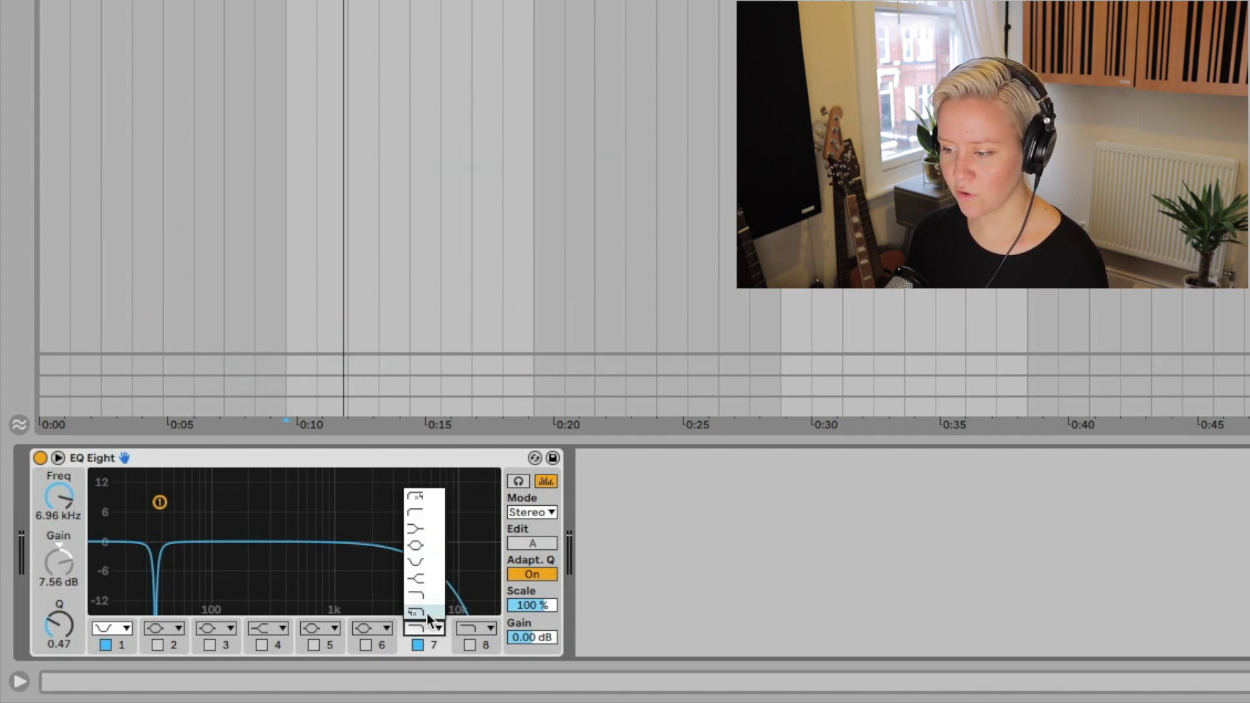
pyautogui.click(429, 612)
pyautogui.moveTo(432, 566); pyautogui.dragTo(384, 563)
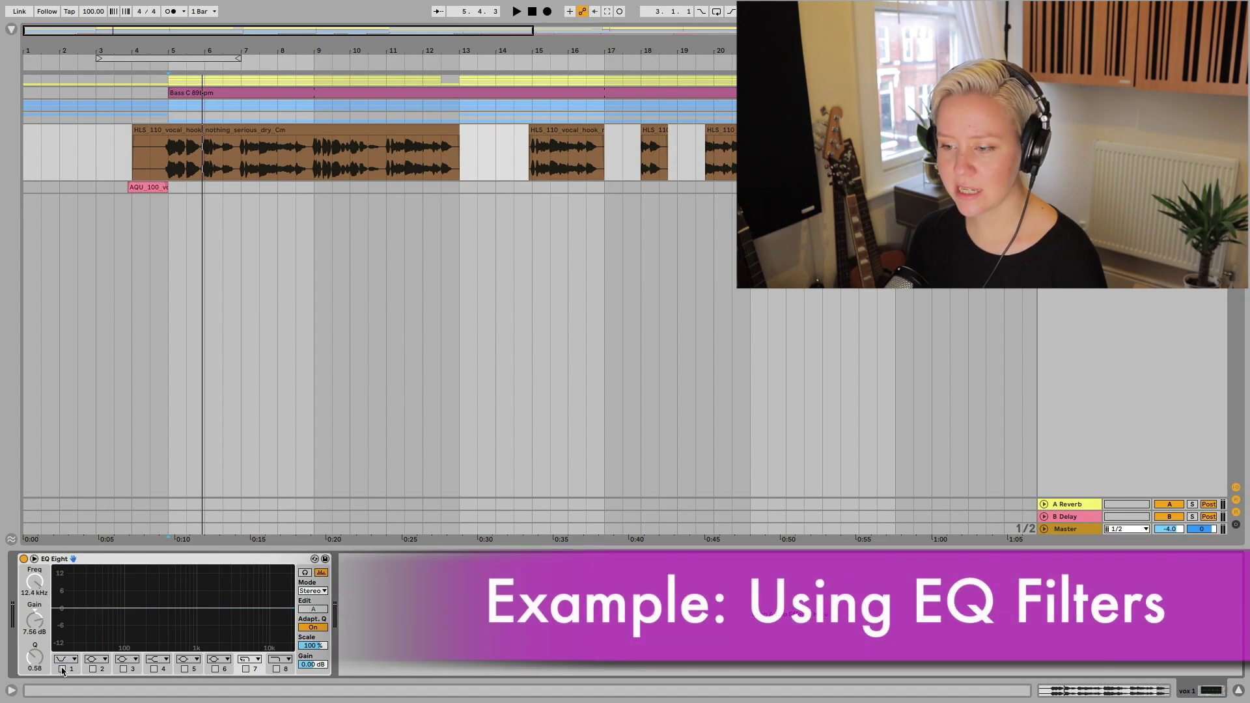
pyautogui.click(62, 669)
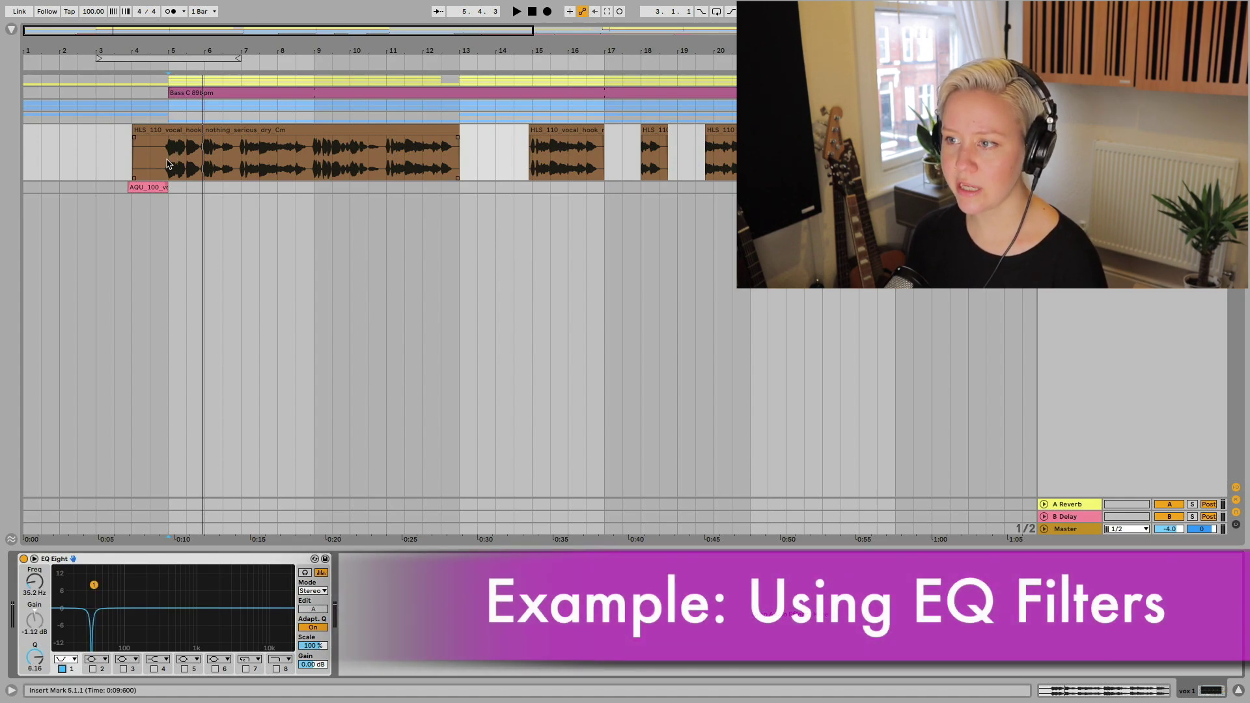
# - Replace band 1's notch with a low cut at about 147 Hz, auditioning the vocal
pyautogui.press('space')
pyautogui.click(65, 659)
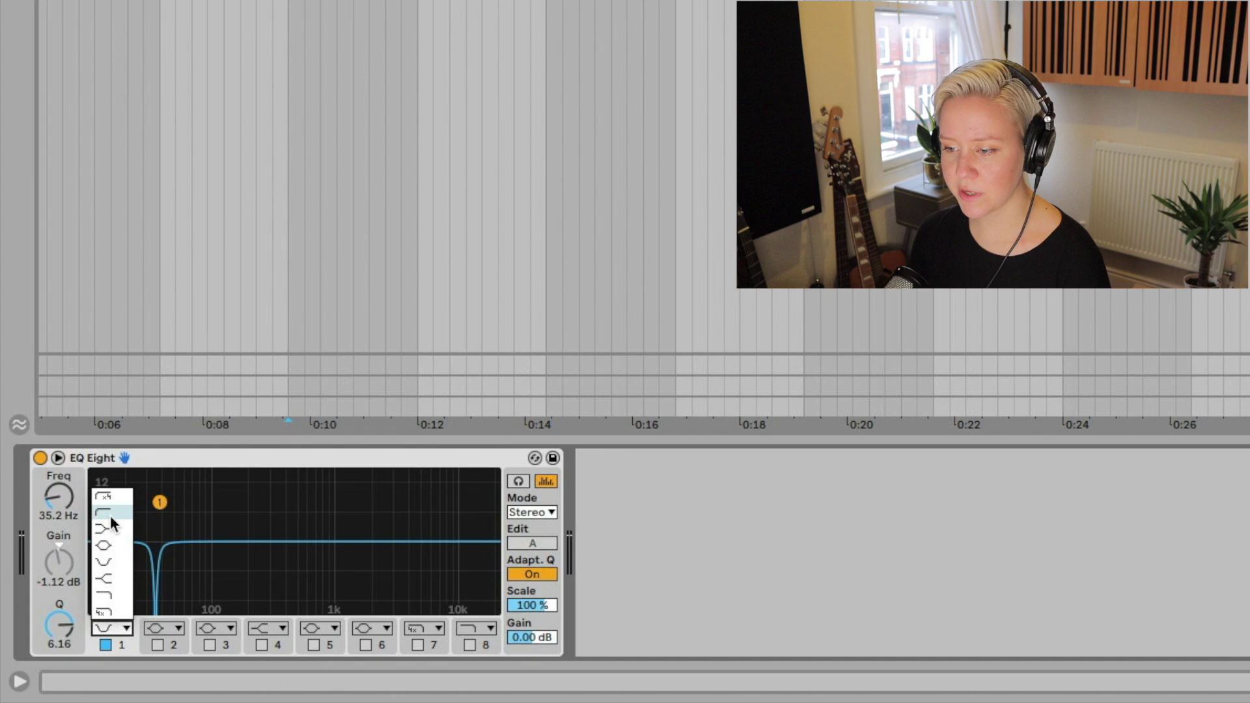
pyautogui.click(104, 512)
pyautogui.moveTo(154, 504); pyautogui.dragTo(134, 558)
pyautogui.press('space')
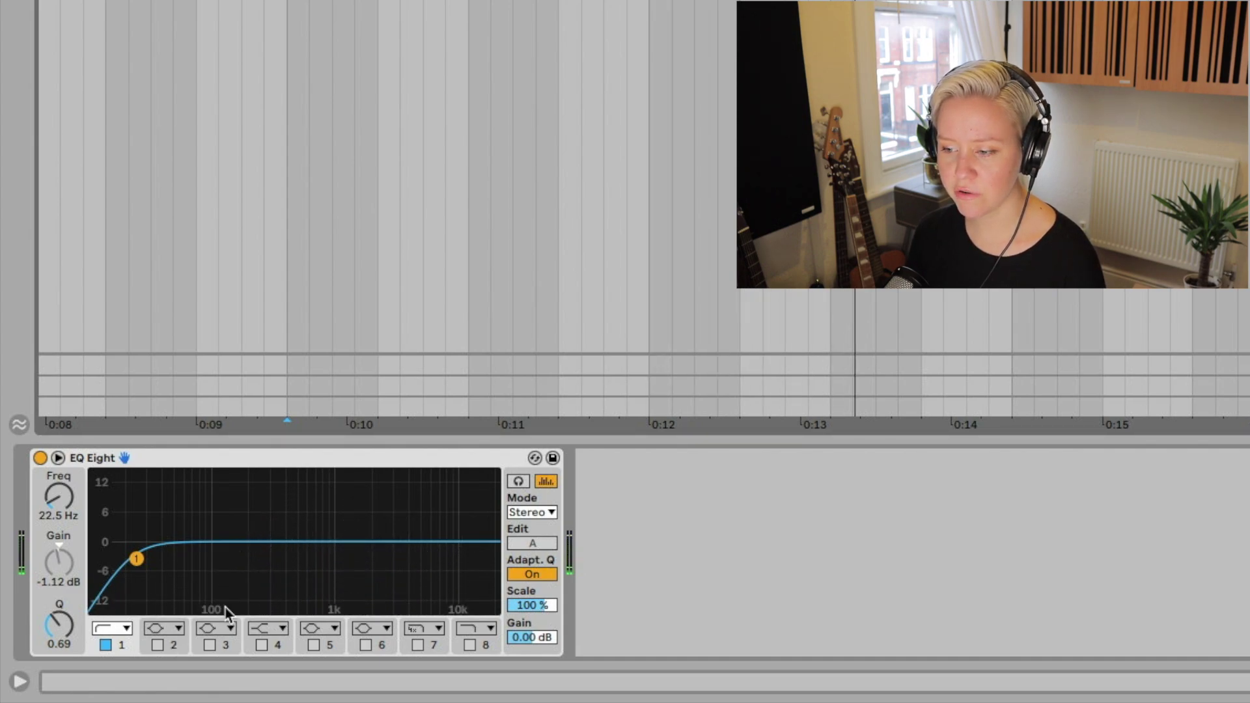
pyautogui.moveTo(137, 561); pyautogui.dragTo(255, 560)
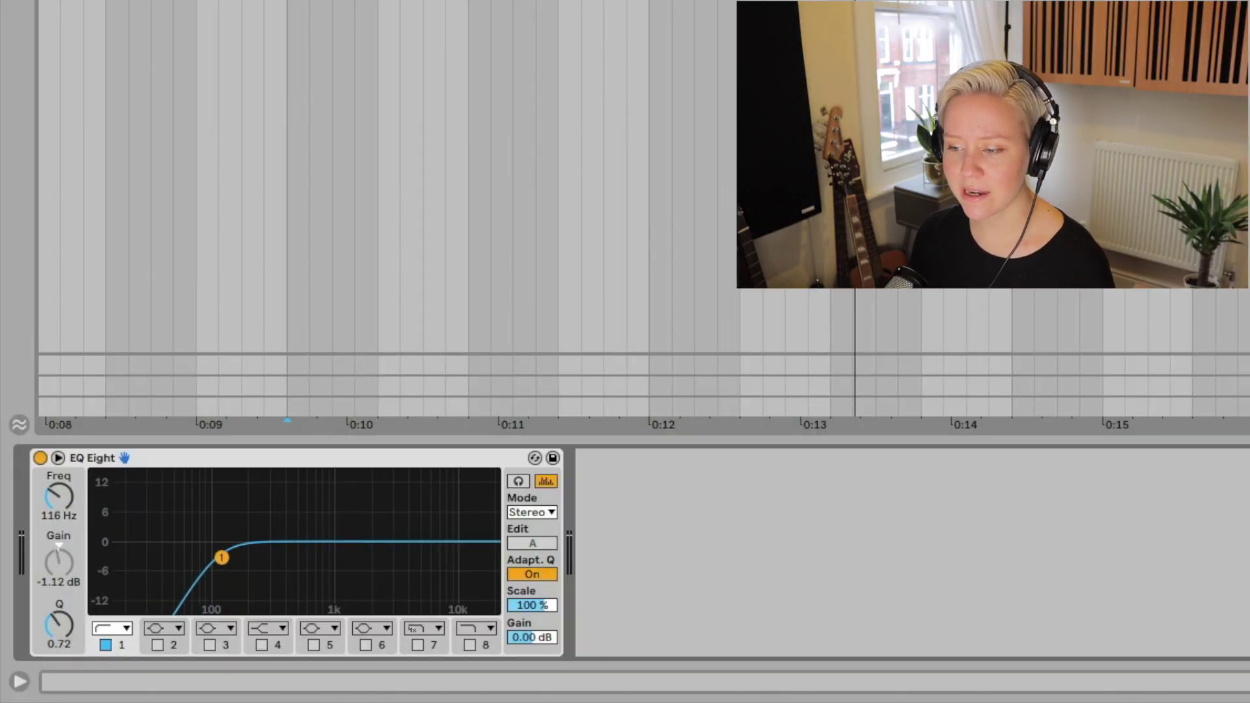
pyautogui.press('space')
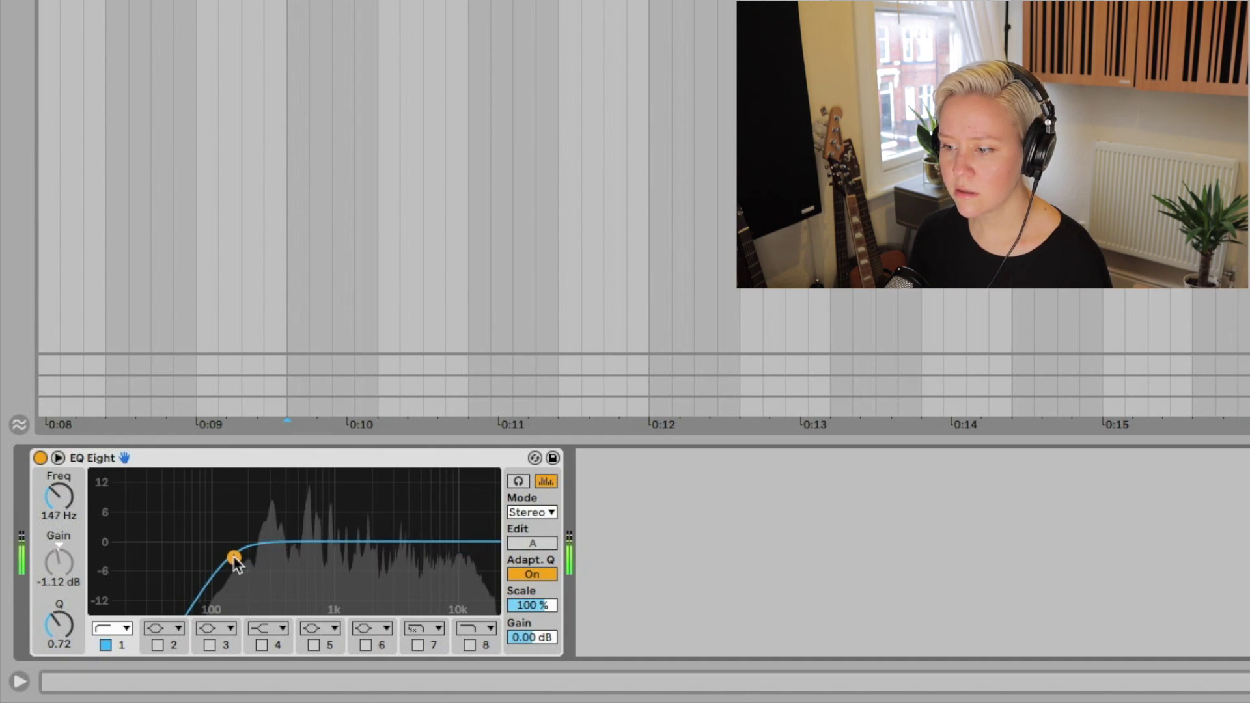
# - Add a gentle band 3 boost near 350 Hz and narrow band 5's 808 Hz dip with higher Q
pyautogui.click(210, 644)
pyautogui.moveTo(272, 538); pyautogui.dragTo(257, 530)
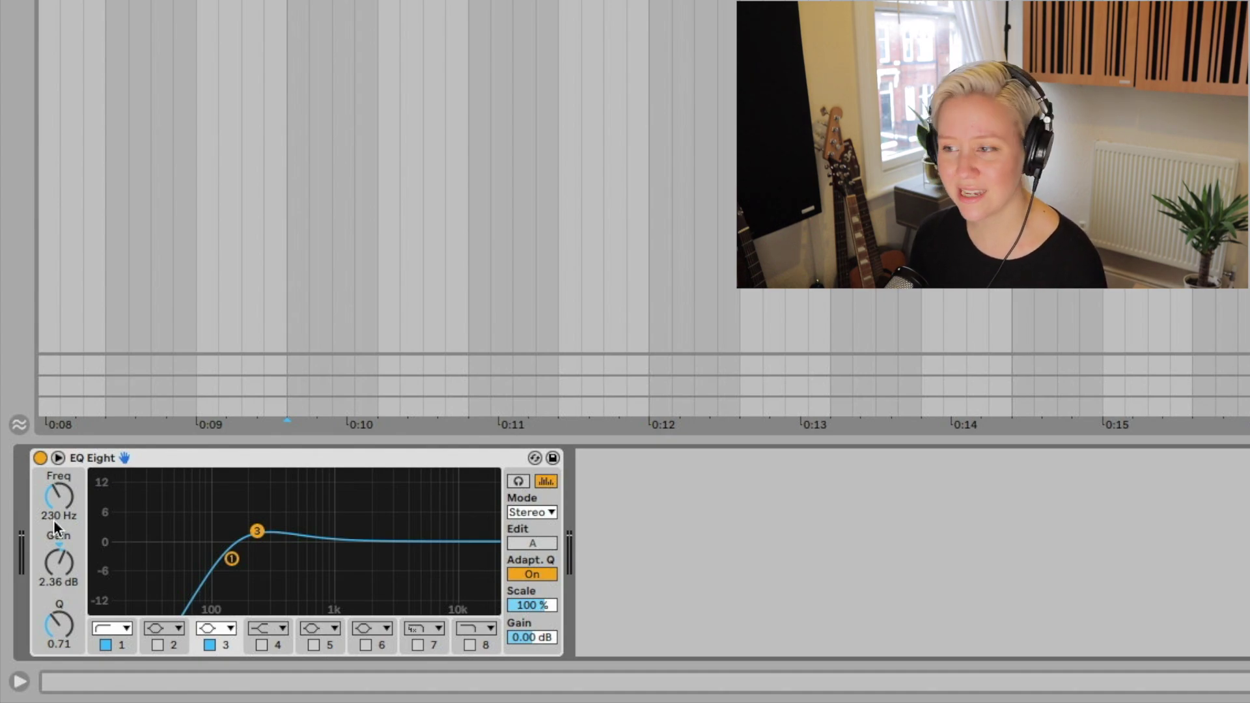
pyautogui.press('space')
pyautogui.moveTo(257, 531); pyautogui.dragTo(259, 489)
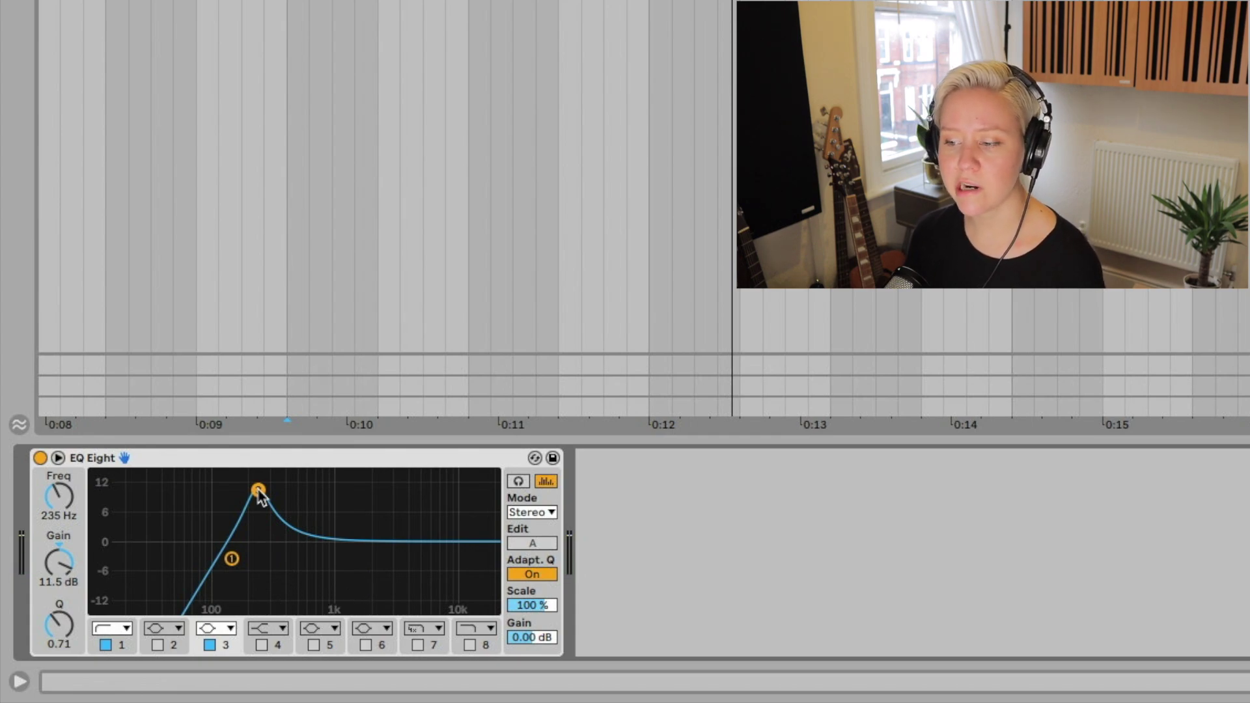
pyautogui.moveTo(259, 490)
pyautogui.mouseDown()
pyautogui.moveTo(301, 483)
pyautogui.moveTo(282, 483)
pyautogui.mouseUp()
pyautogui.moveTo(63, 579)
pyautogui.mouseDown()
pyautogui.moveTo(64, 612)
pyautogui.moveTo(62, 592)
pyautogui.mouseUp()
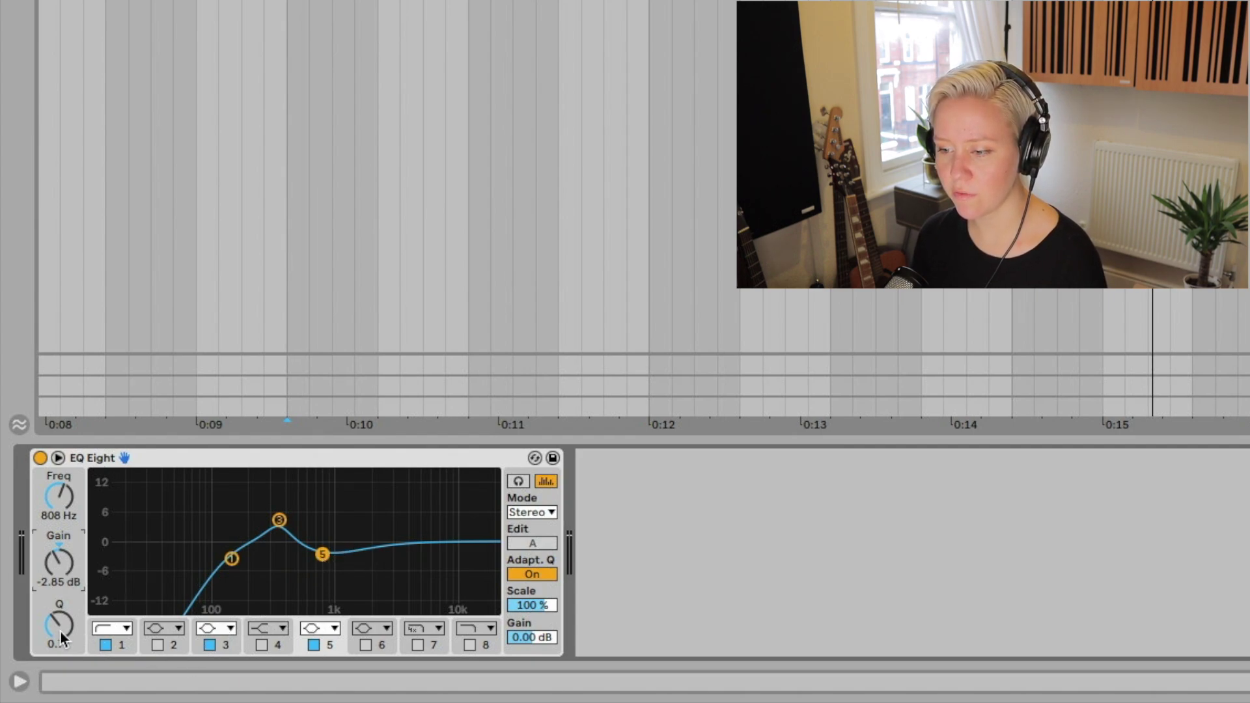
pyautogui.moveTo(60, 630); pyautogui.dragTo(60, 585)
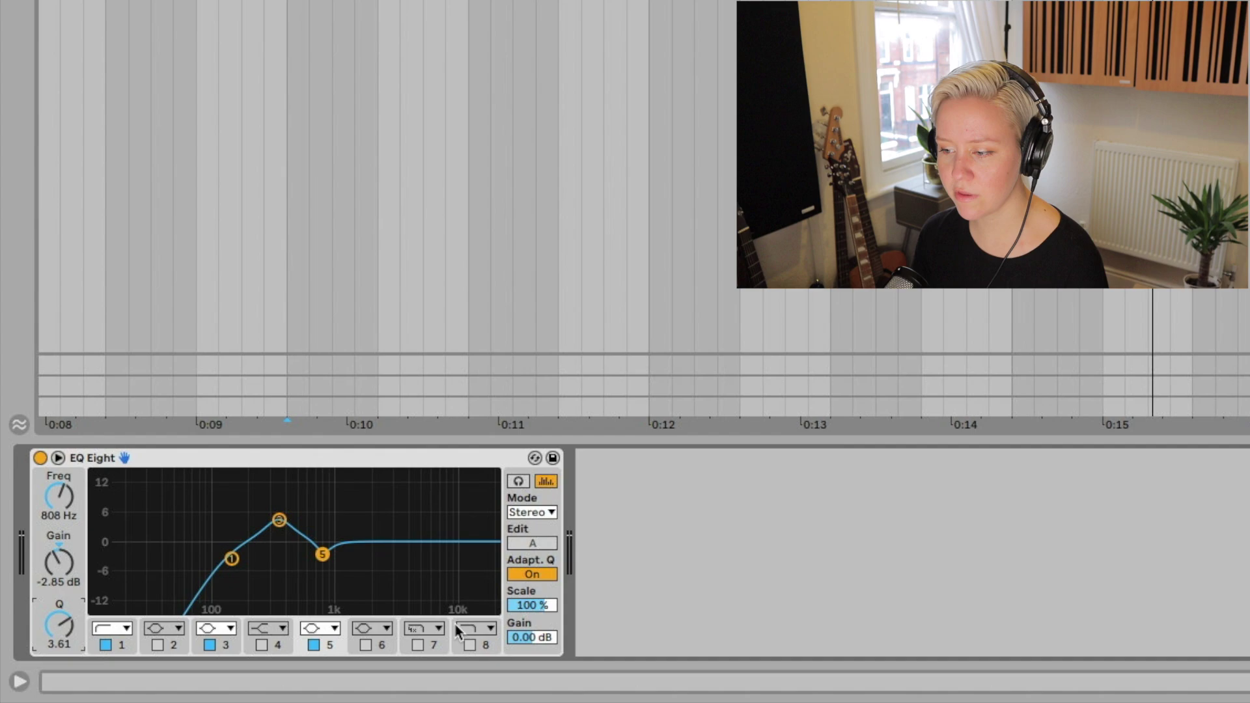
# - Switch on band 6 and set its filter type to Bell
pyautogui.click(365, 644)
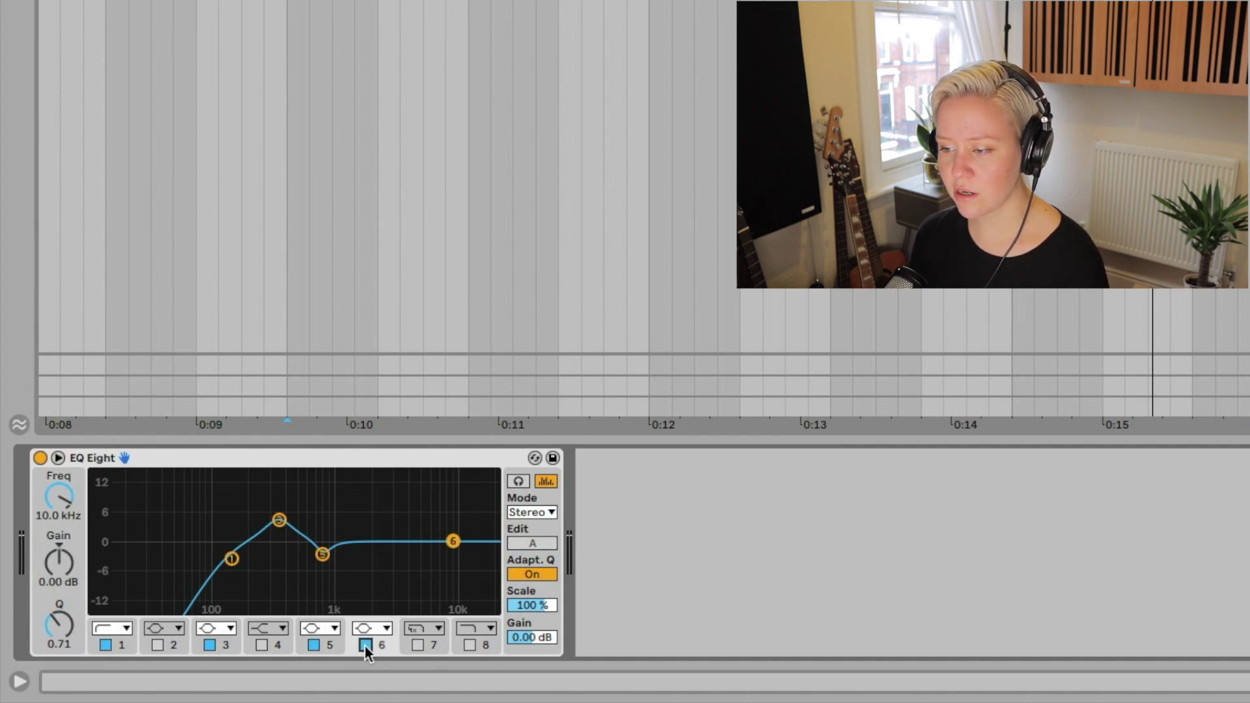
pyautogui.moveTo(387, 540); pyautogui.dragTo(409, 533)
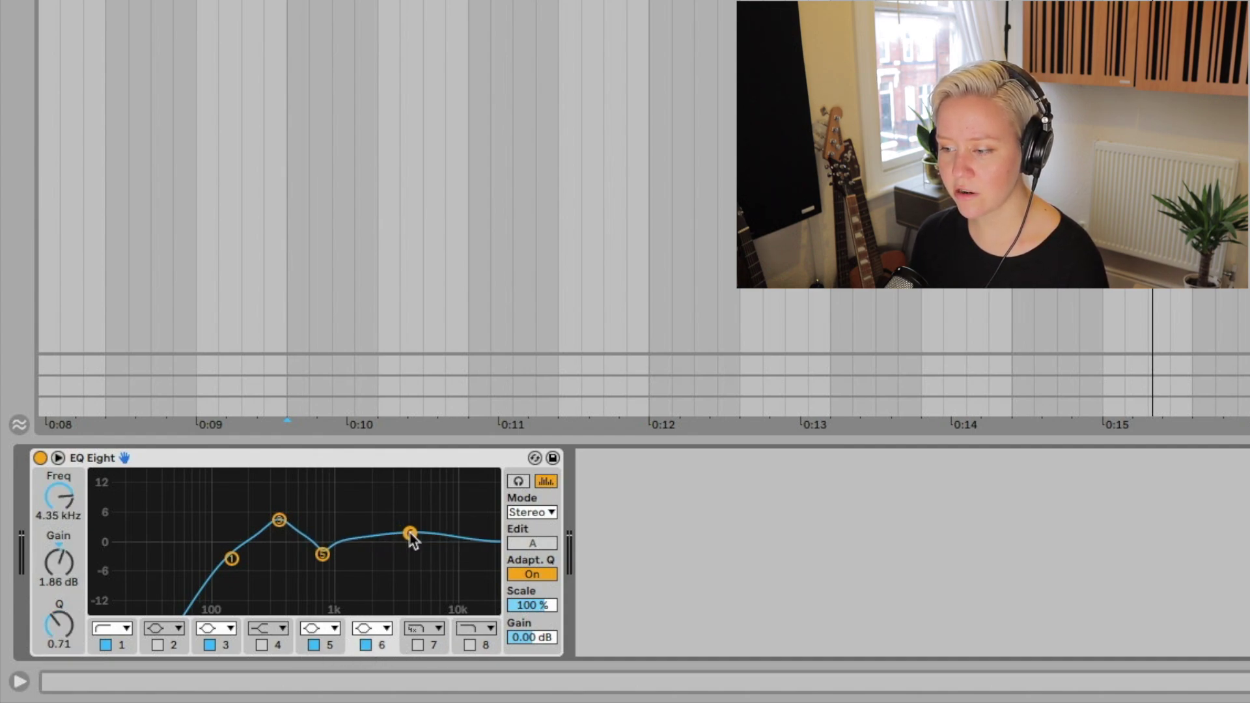
pyautogui.click(384, 628)
pyautogui.click(382, 587)
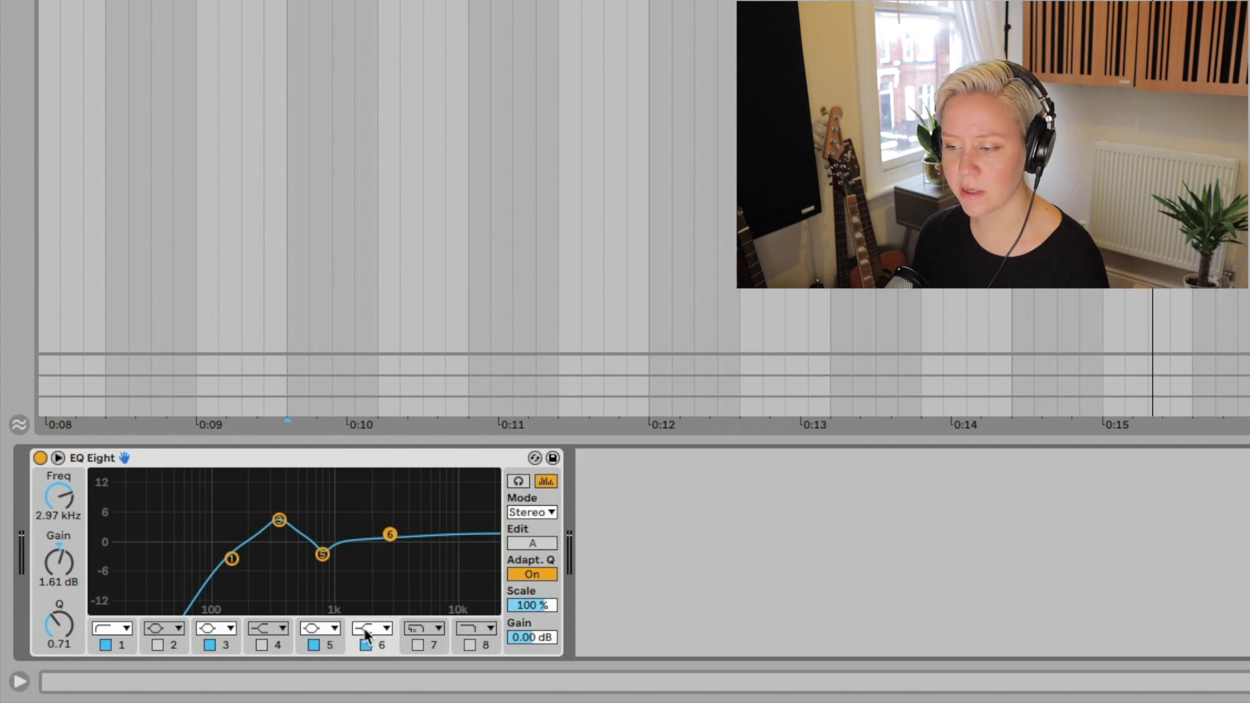
pyautogui.click(365, 628)
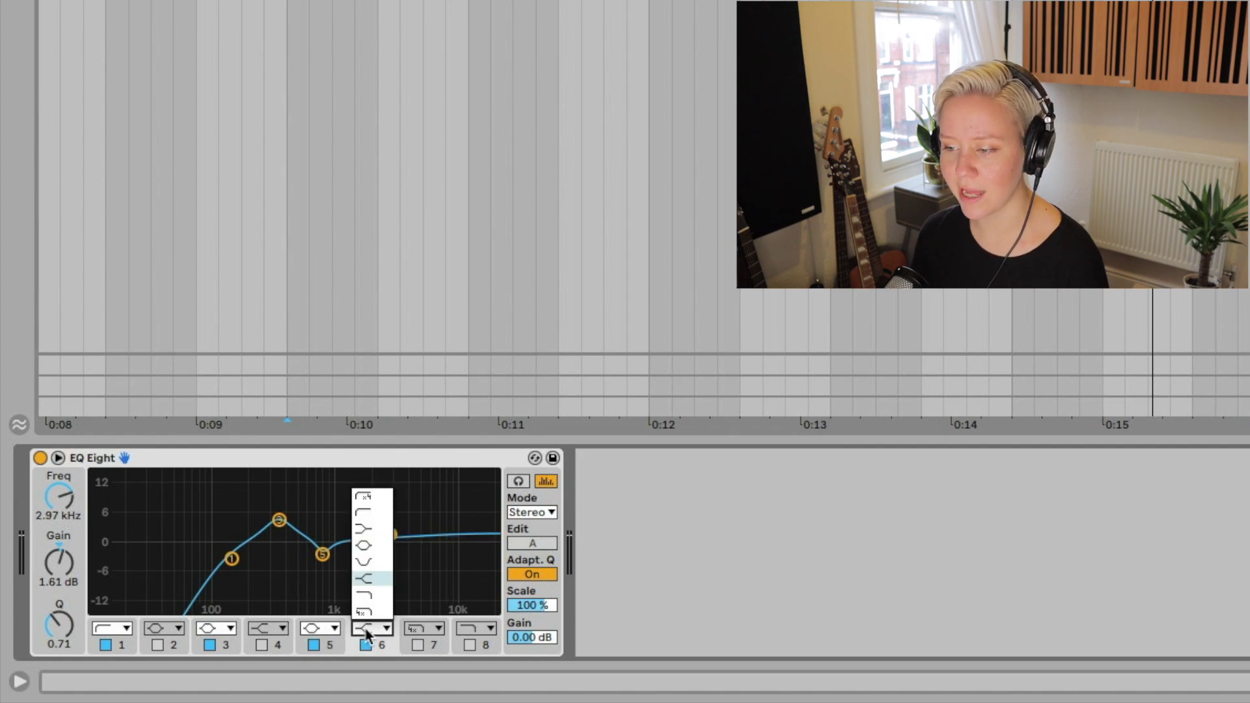
pyautogui.click(373, 545)
# - Place band 6's bell at 6.12 kHz with about 3.10 dB of gain
pyautogui.moveTo(390, 531); pyautogui.dragTo(420, 527)
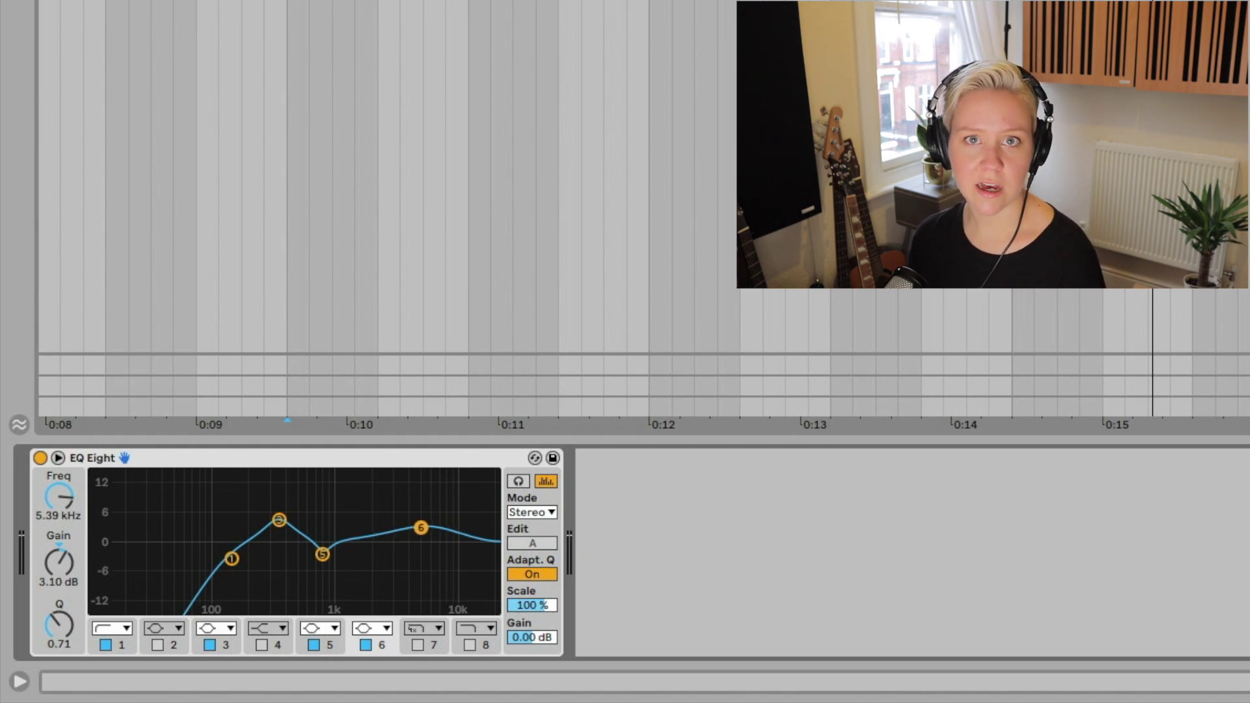
pyautogui.moveTo(420, 527); pyautogui.dragTo(418, 527)
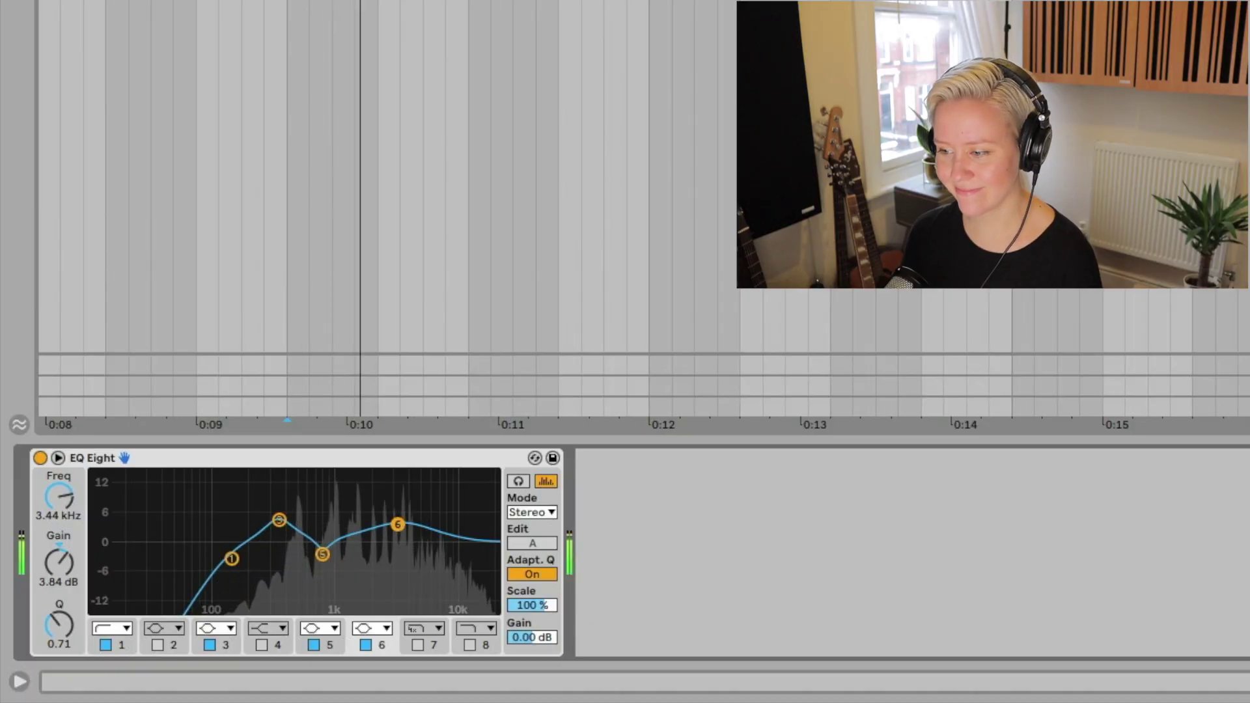
pyautogui.moveTo(398, 524); pyautogui.dragTo(428, 474)
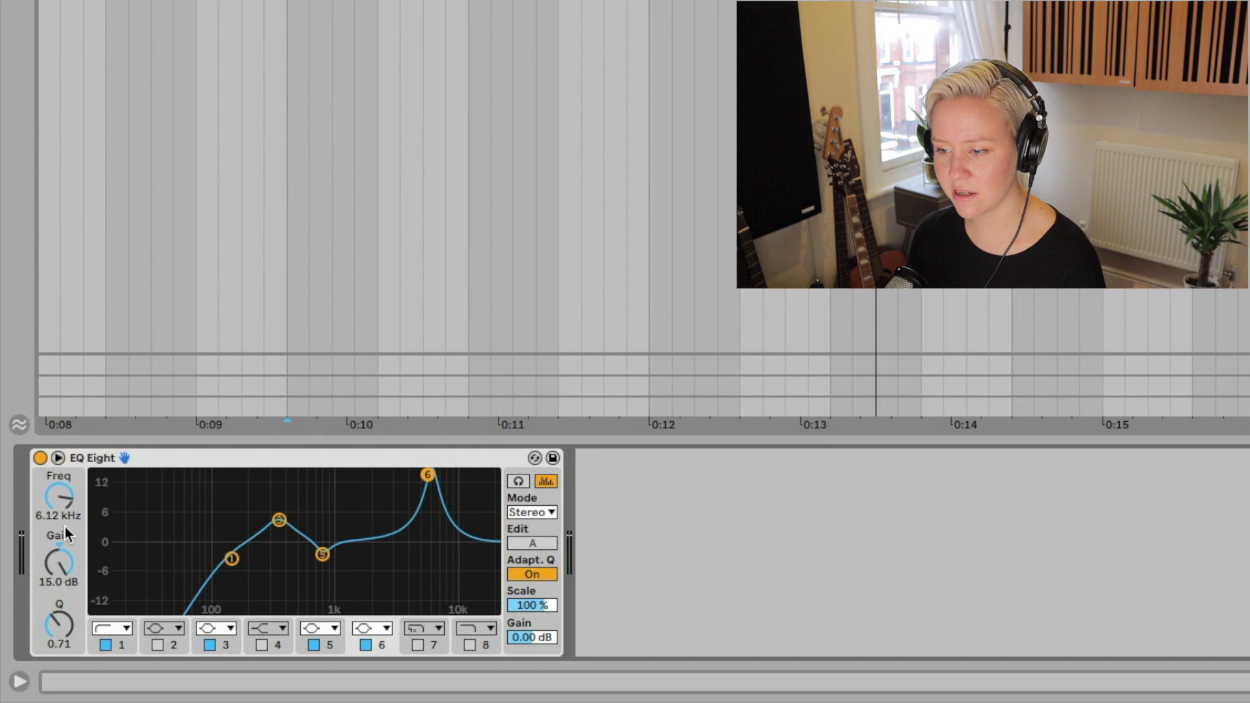
pyautogui.moveTo(427, 476); pyautogui.dragTo(428, 532)
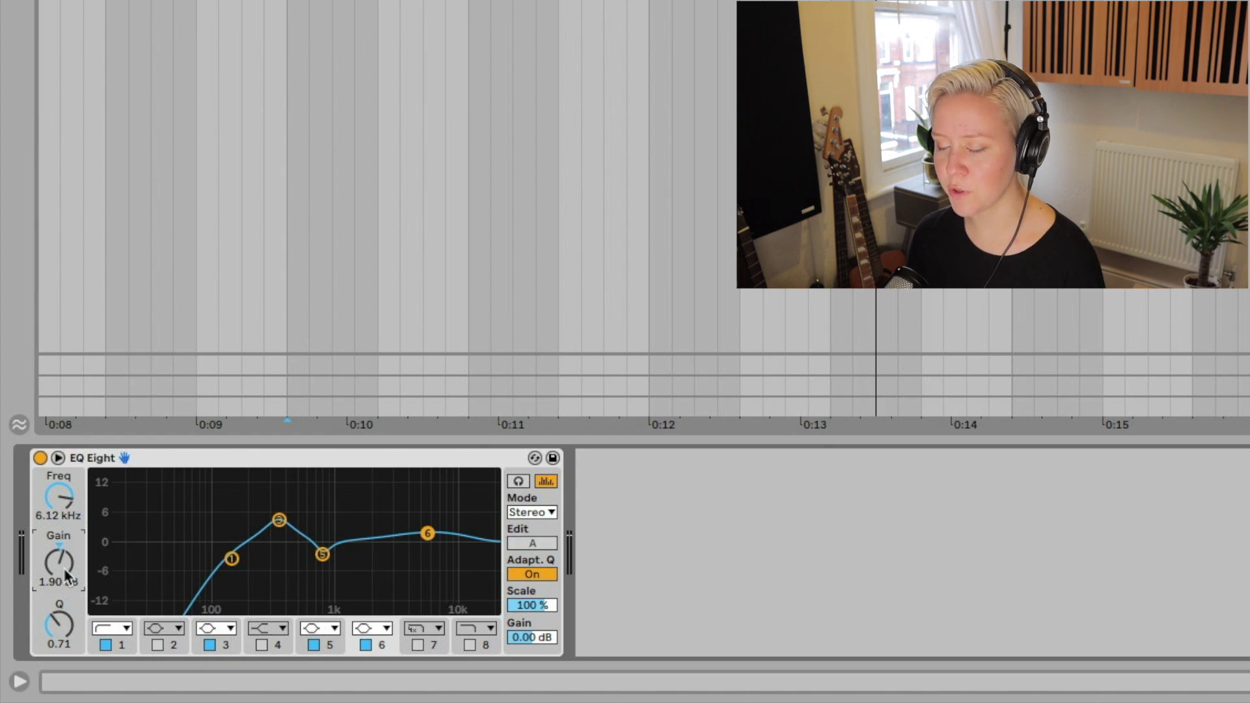
pyautogui.press('space')
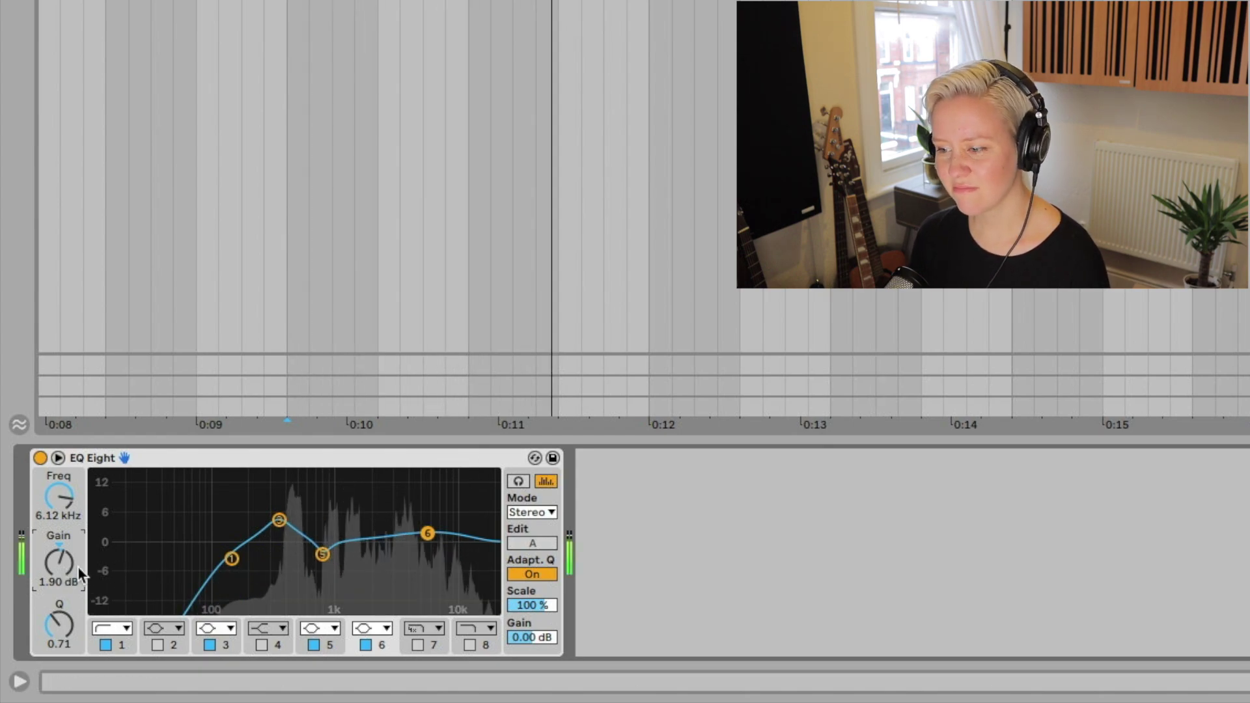
pyautogui.moveTo(78, 567); pyautogui.dragTo(76, 553)
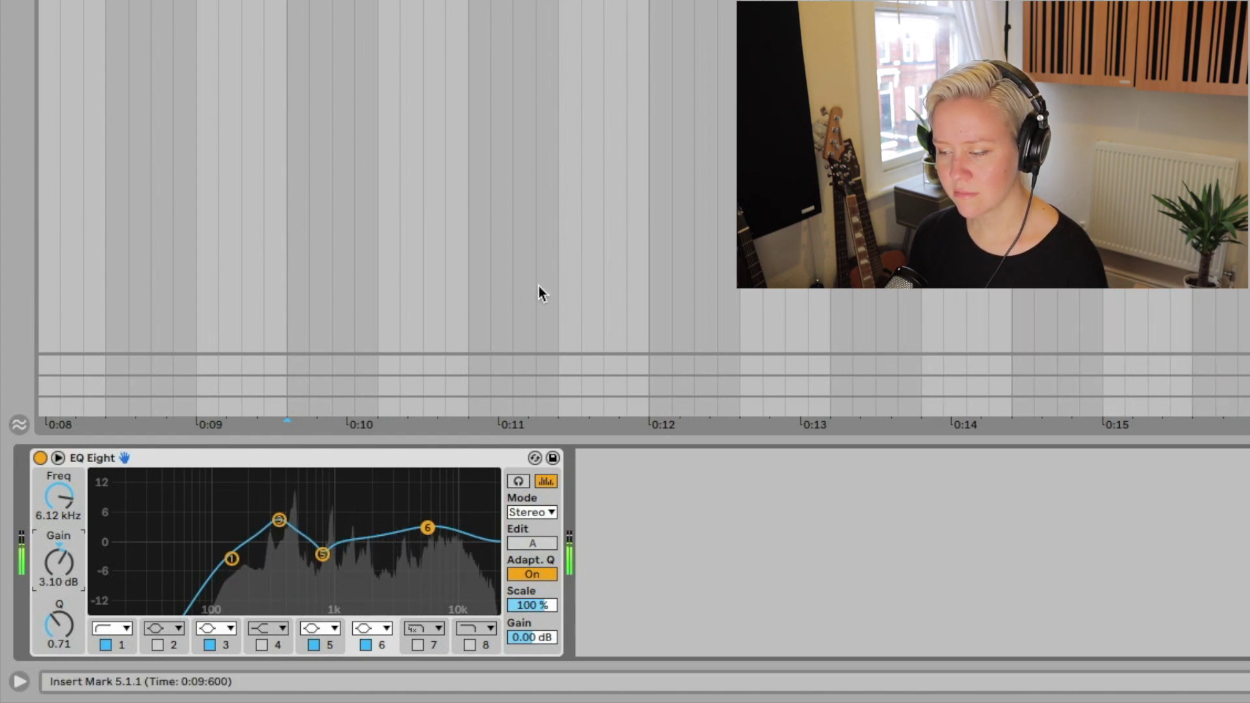
# - Audition band 6 in isolation with an exaggerated boost, then enable the spectrum analyser
pyautogui.press('space')
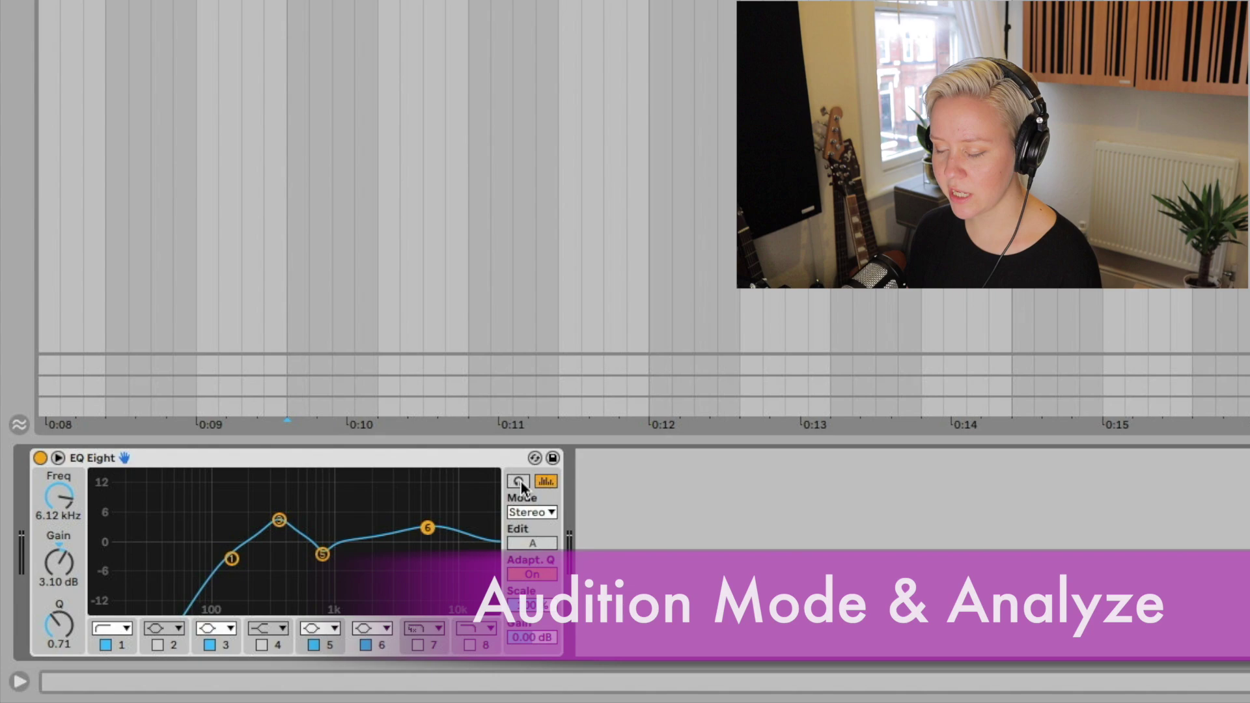
pyautogui.click(518, 482)
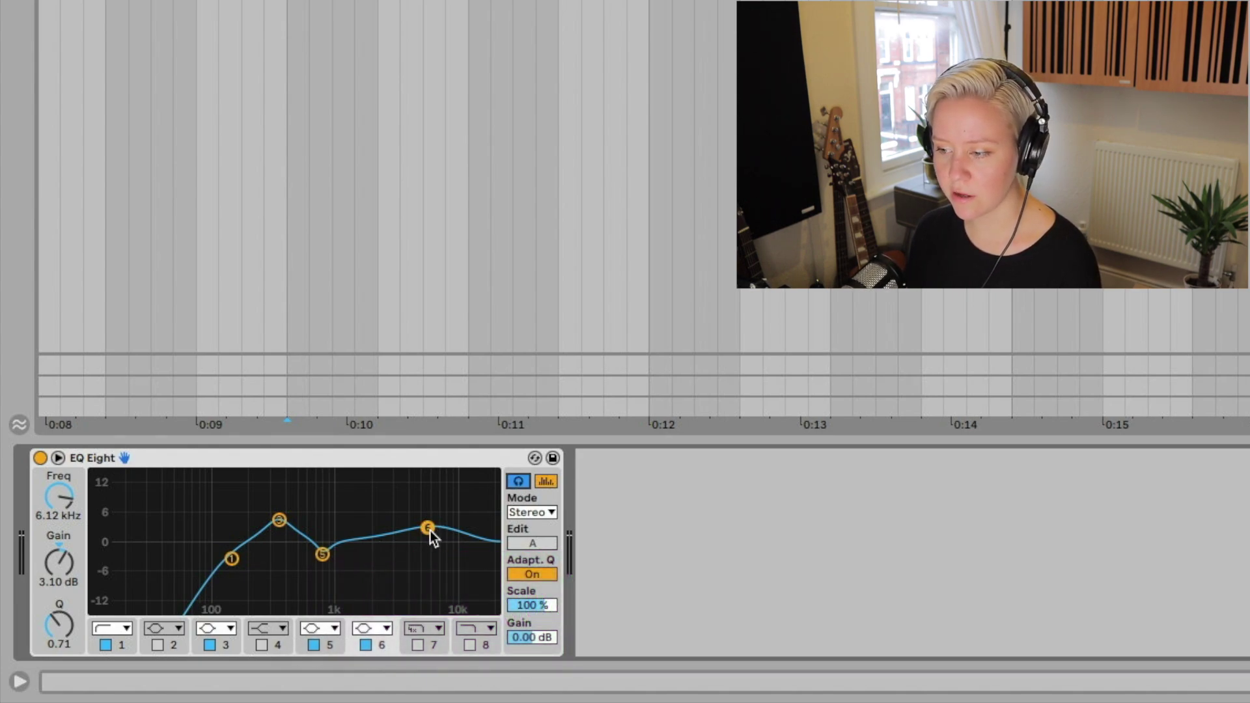
pyautogui.press('space')
pyautogui.moveTo(430, 529); pyautogui.dragTo(415, 481)
pyautogui.press('space')
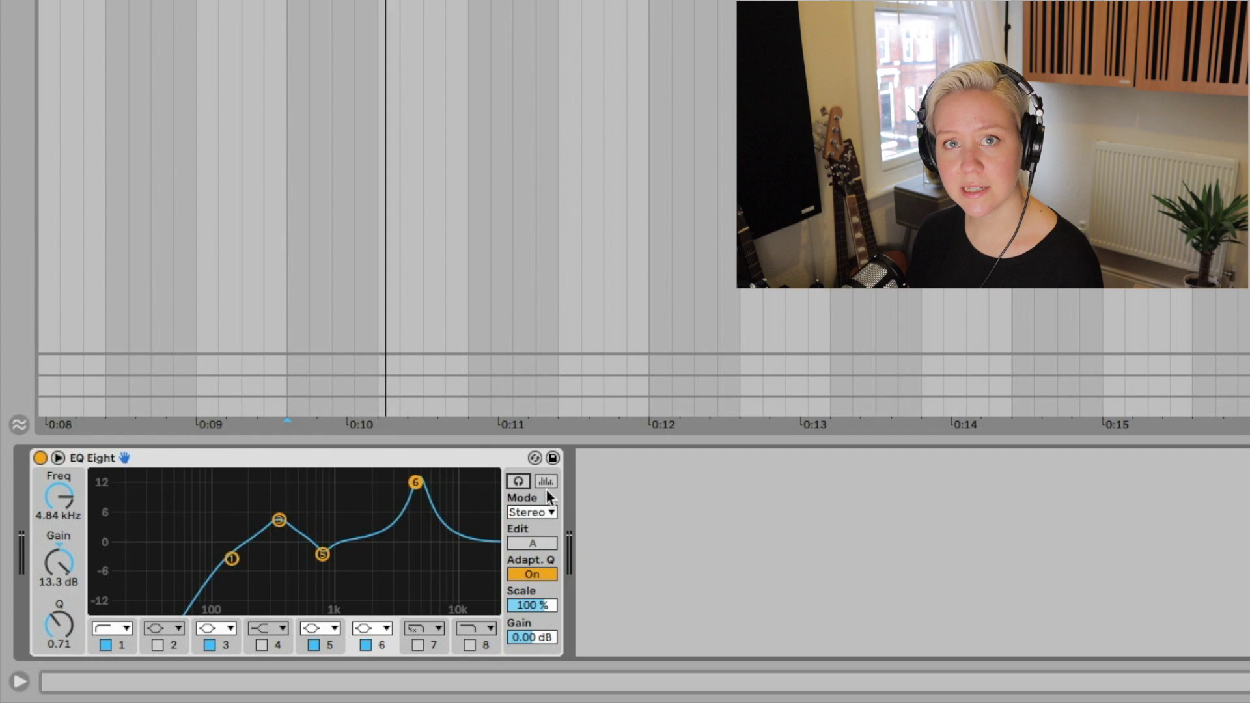
pyautogui.press('space')
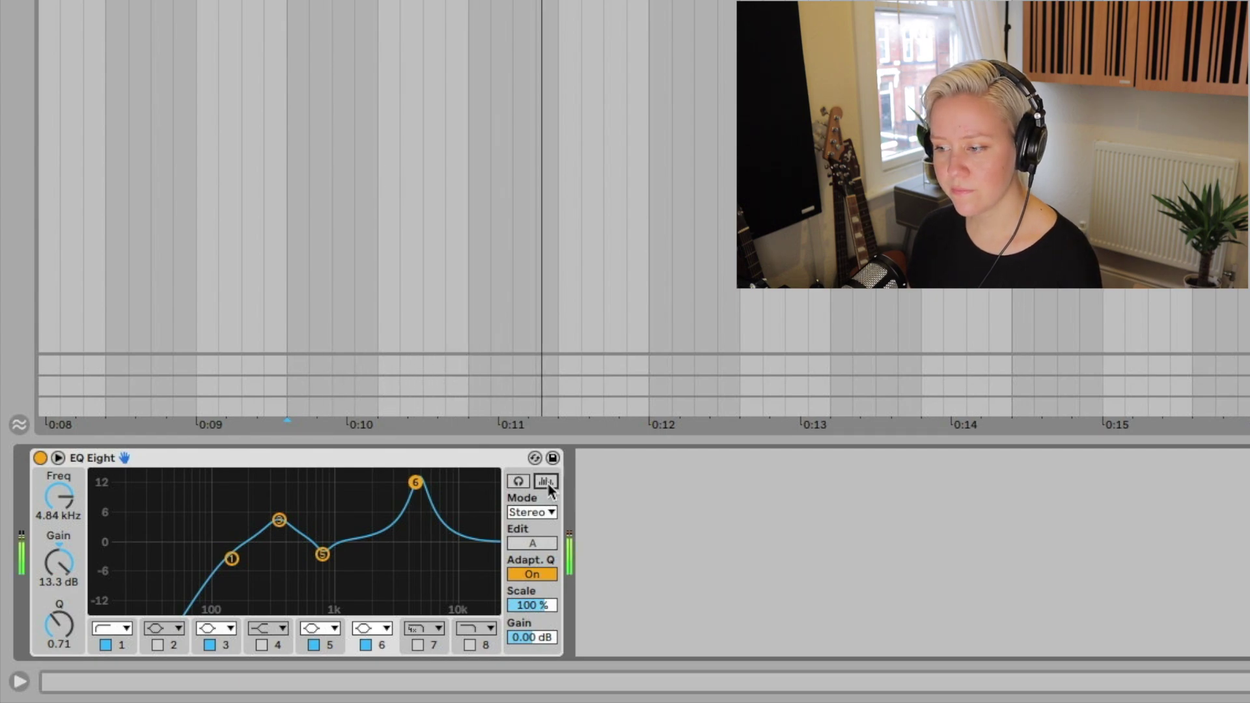
pyautogui.click(548, 483)
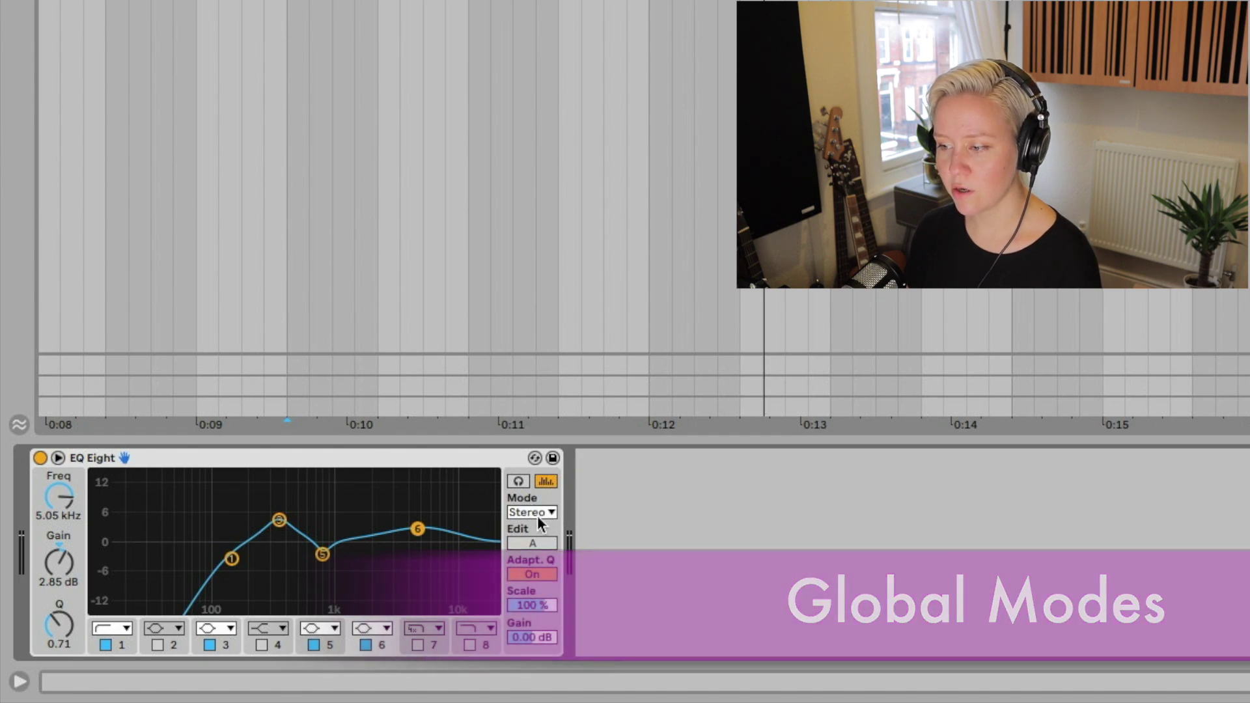
# - Keep EQ Eight's mode on Stereo and switch to the Session View mixer
pyautogui.click(545, 514)
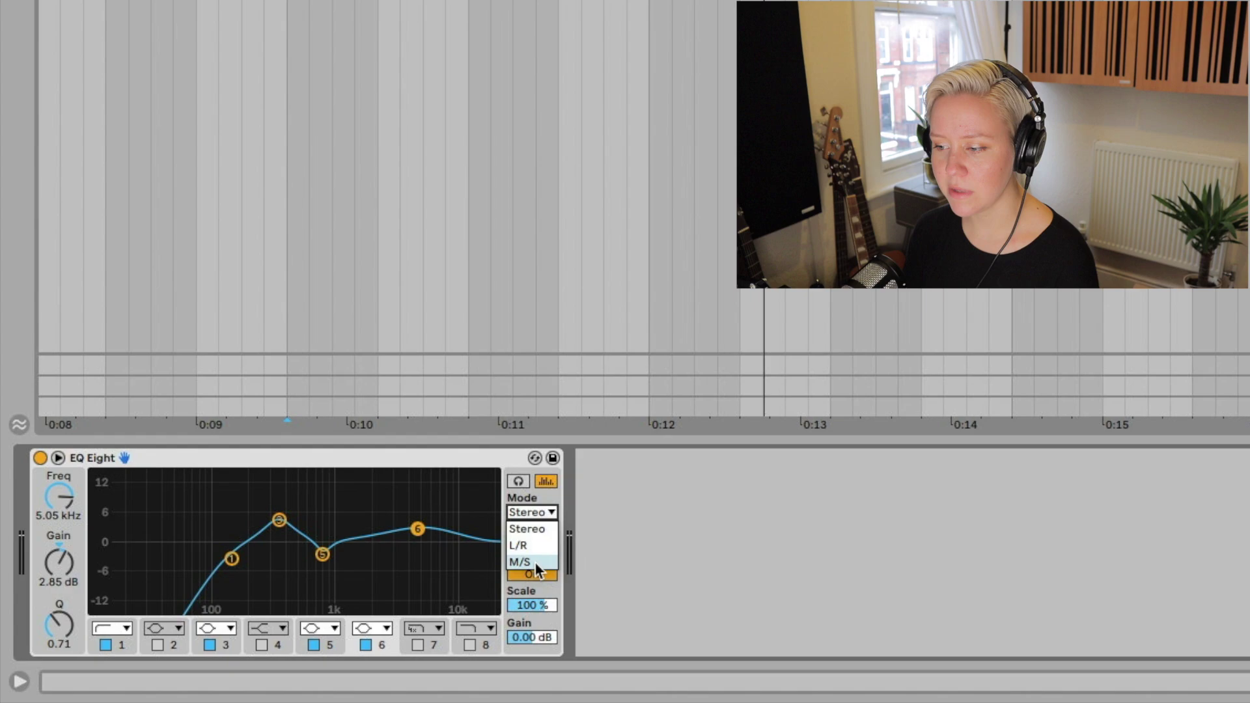
pyautogui.click(537, 529)
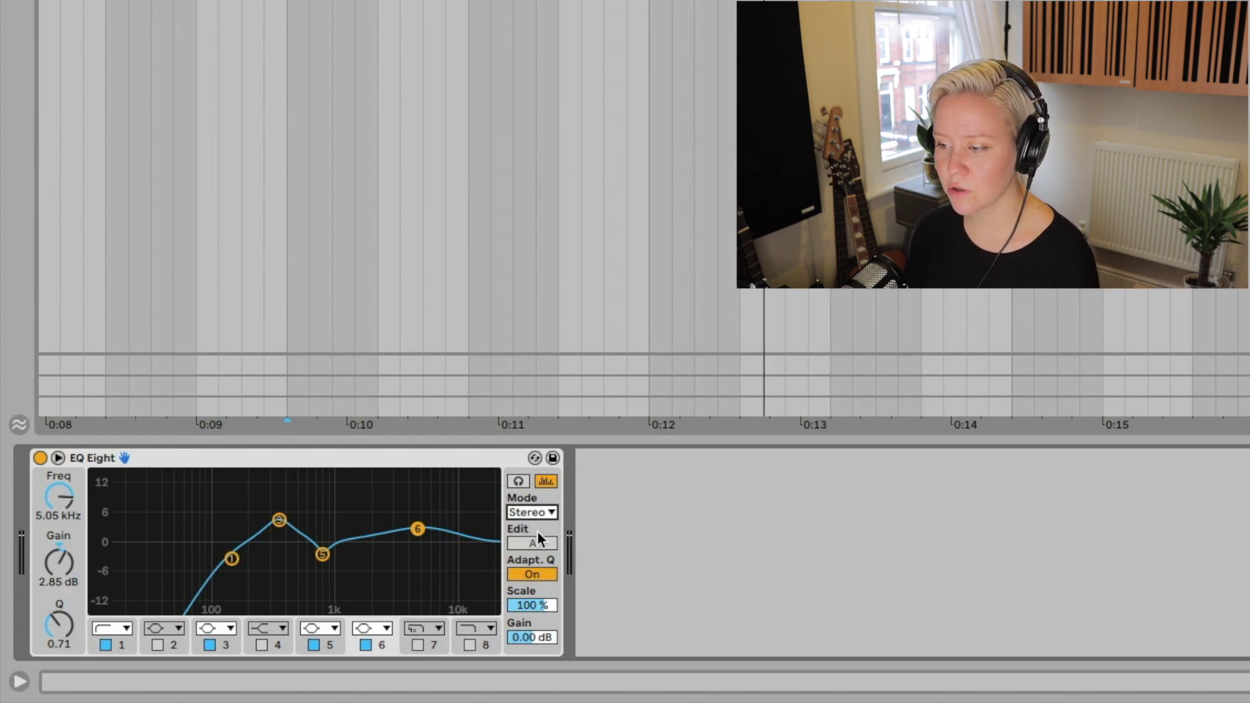
pyautogui.press('Tab')
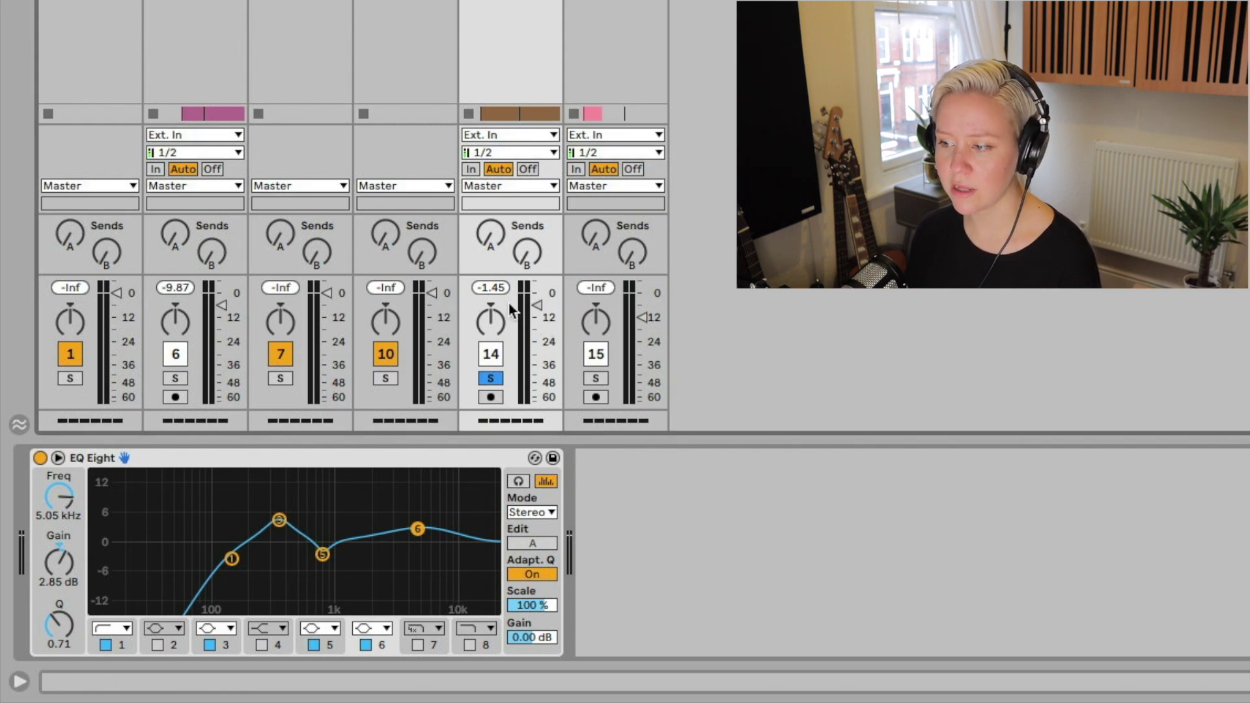
# - Unfold the Guitars group, audition tracks 8 and 9 soloed, then solo the whole group
pyautogui.click(174, 33)
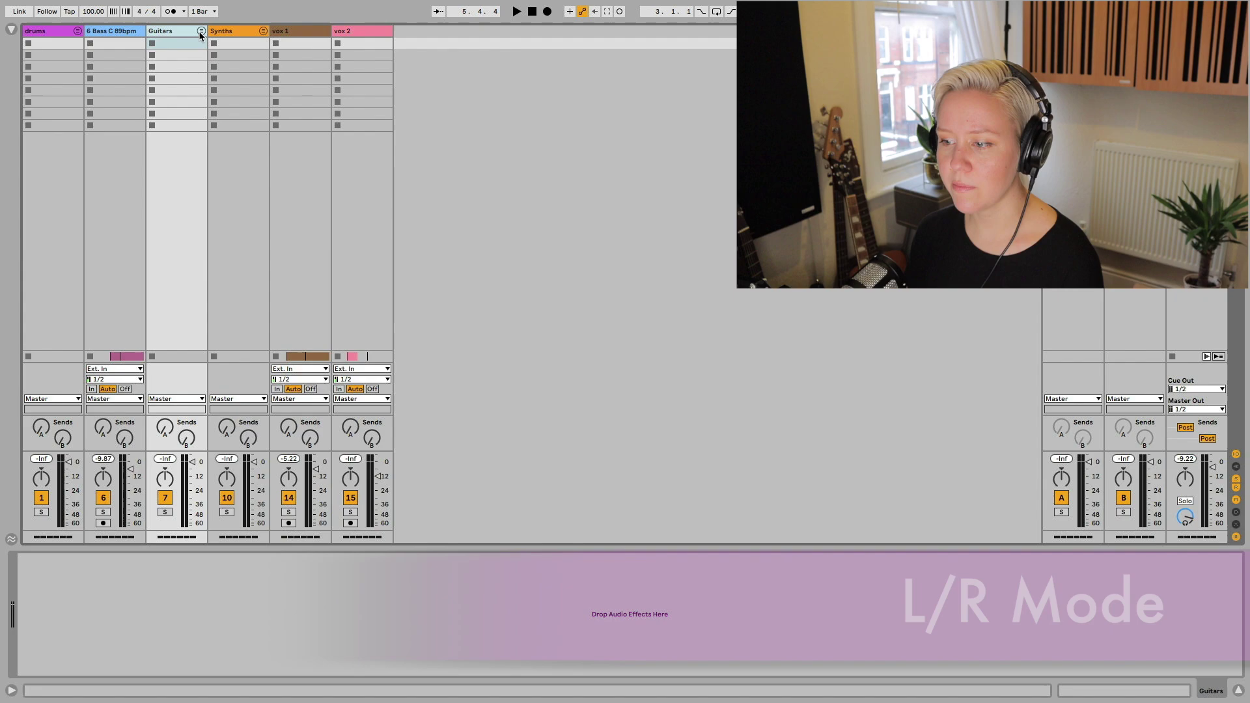
pyautogui.click(201, 31)
pyautogui.click(227, 514)
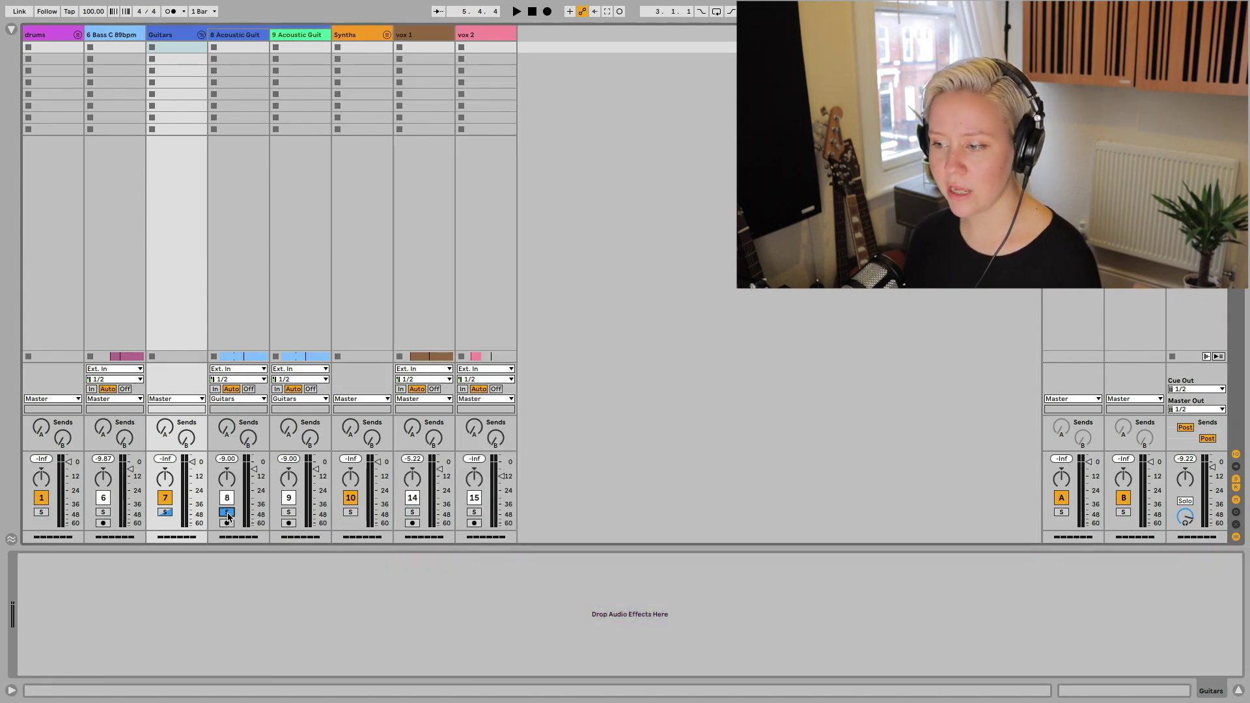
pyautogui.press('space')
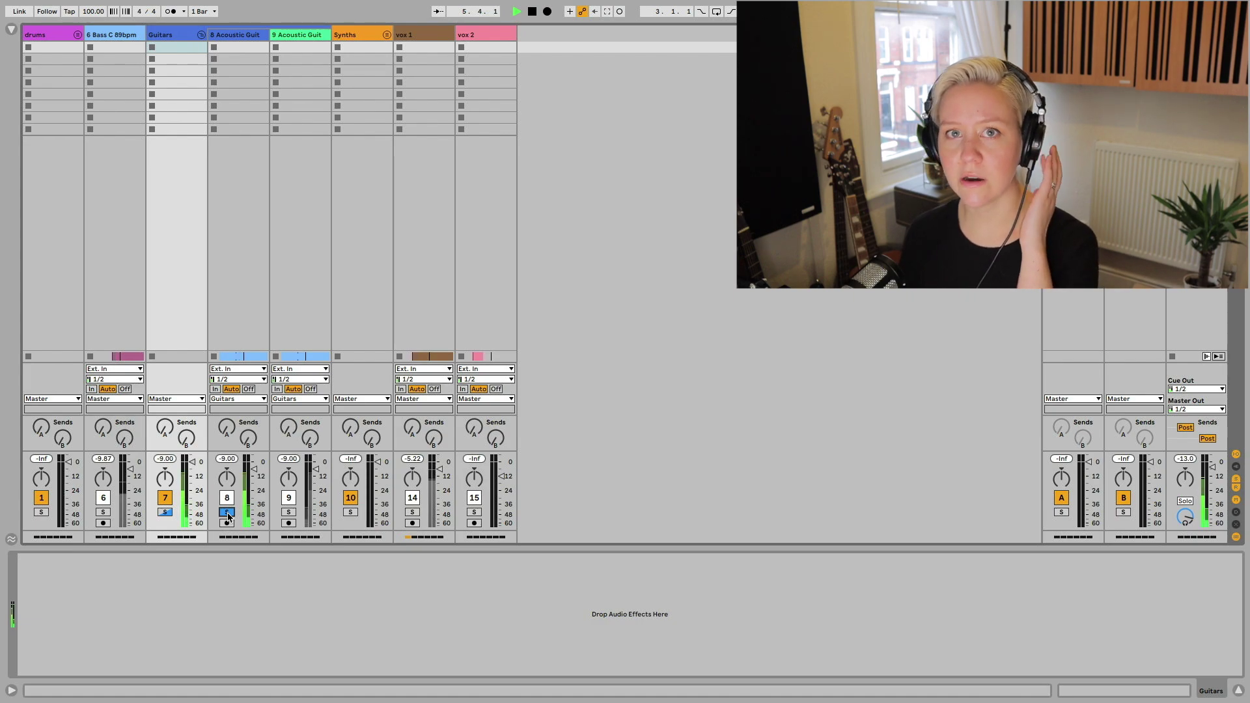
pyautogui.click(290, 514)
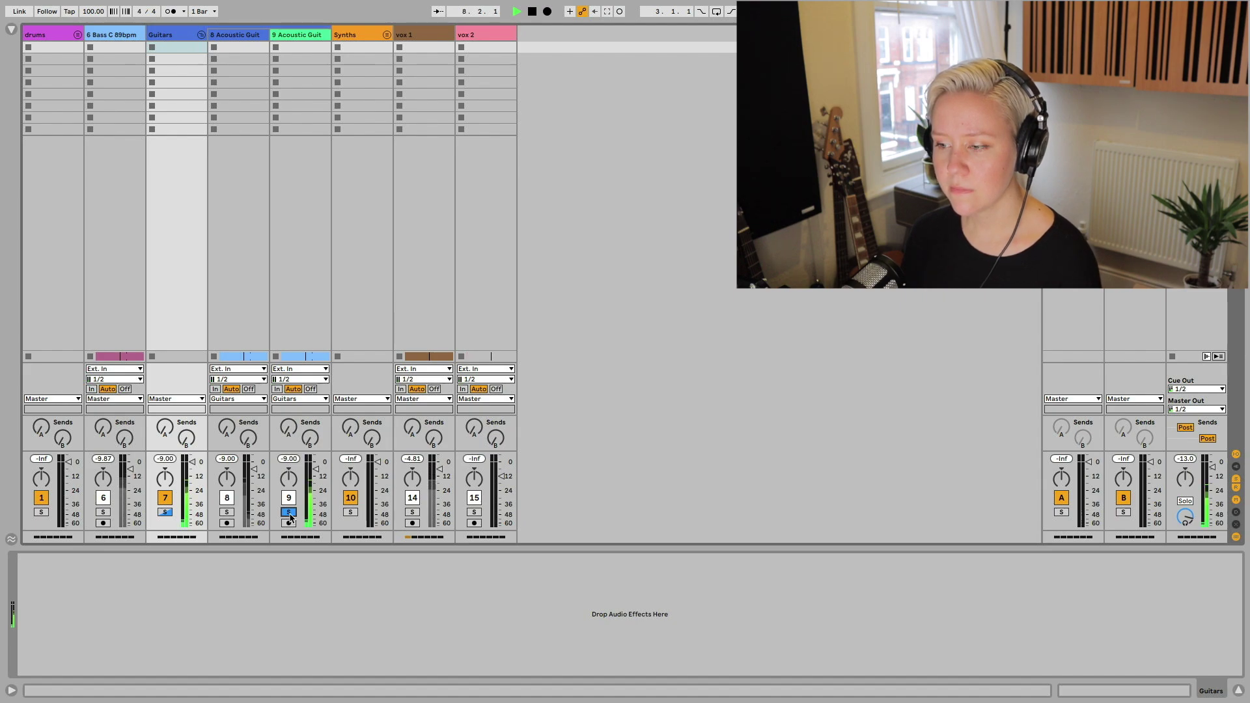
pyautogui.click(165, 512)
pyautogui.press('space')
pyautogui.click(166, 513)
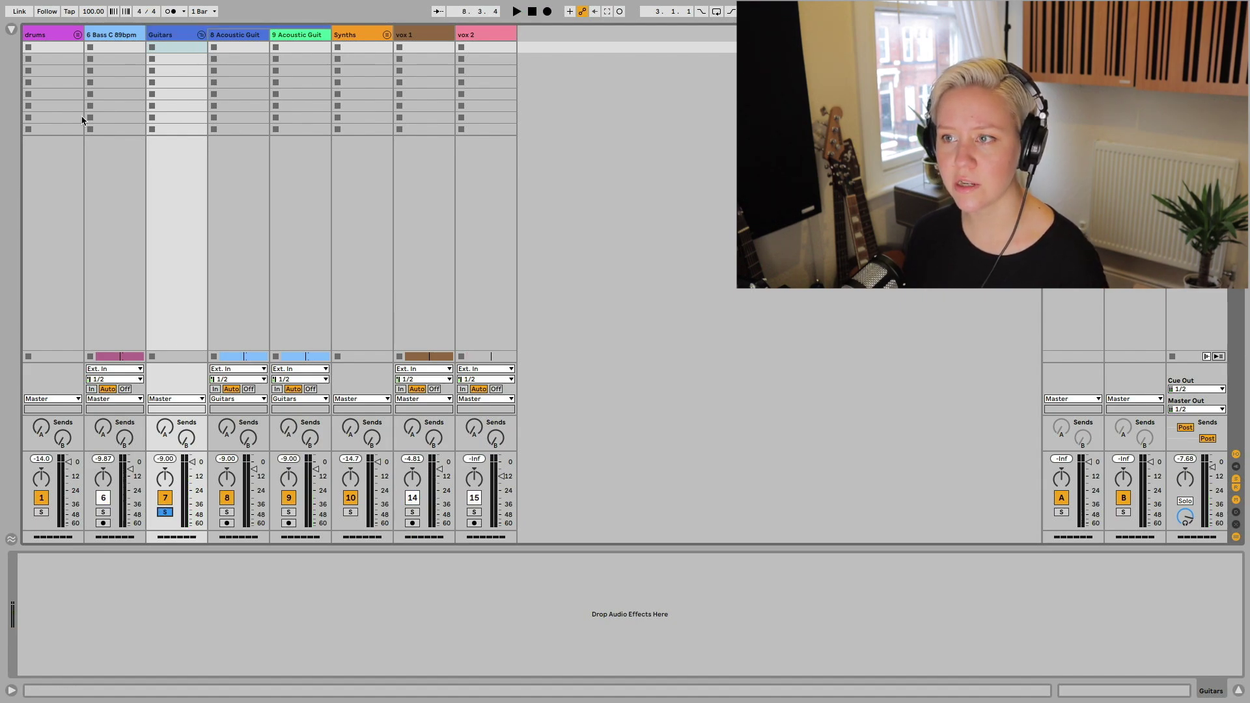
# - Add an EQ Eight from the browser to the Guitars group track
pyautogui.press('super+alt+b')
pyautogui.moveTo(224, 119); pyautogui.dragTo(337, 626)
pyautogui.press('super+alt+b')
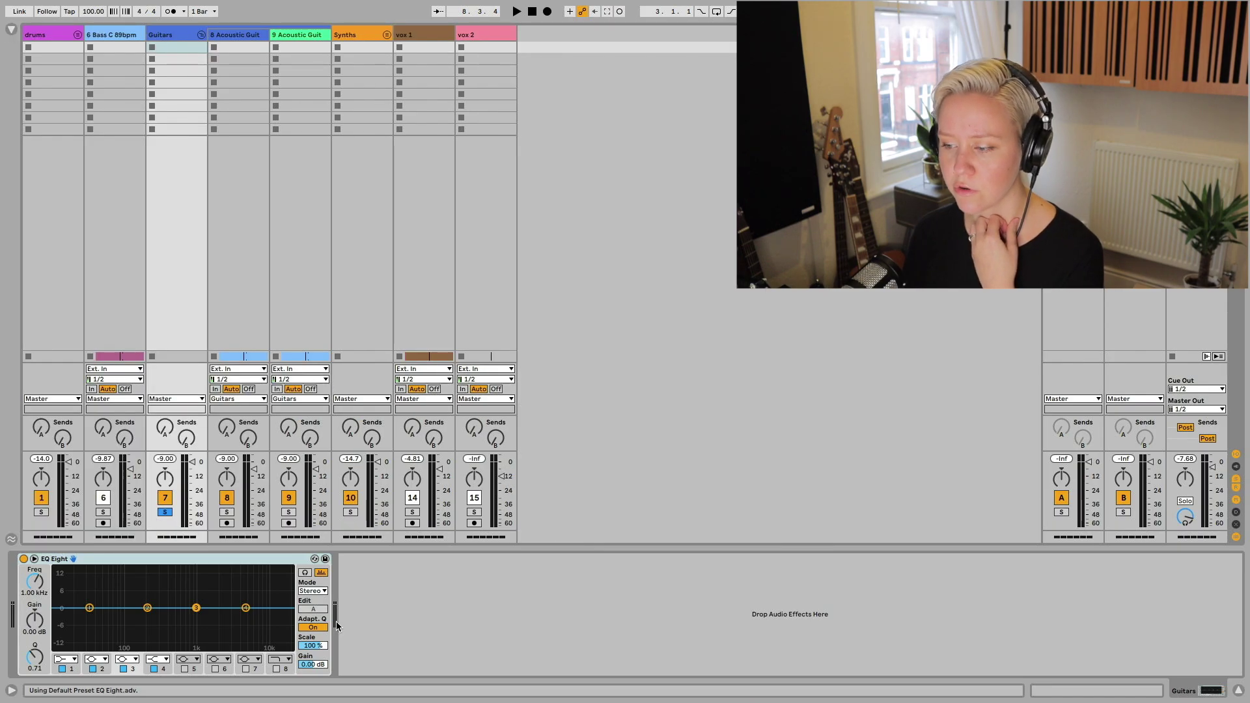
# - Switch the Guitars EQ Eight to L/R mode
pyautogui.click(313, 591)
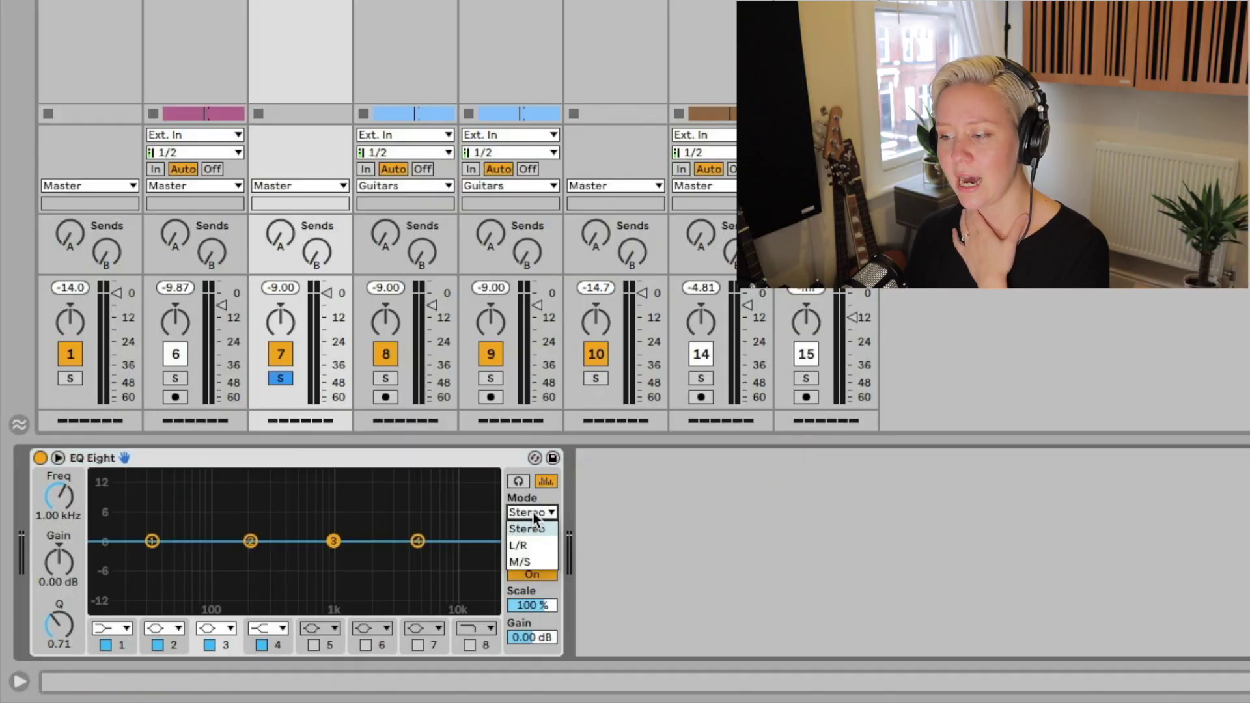
pyautogui.click(535, 546)
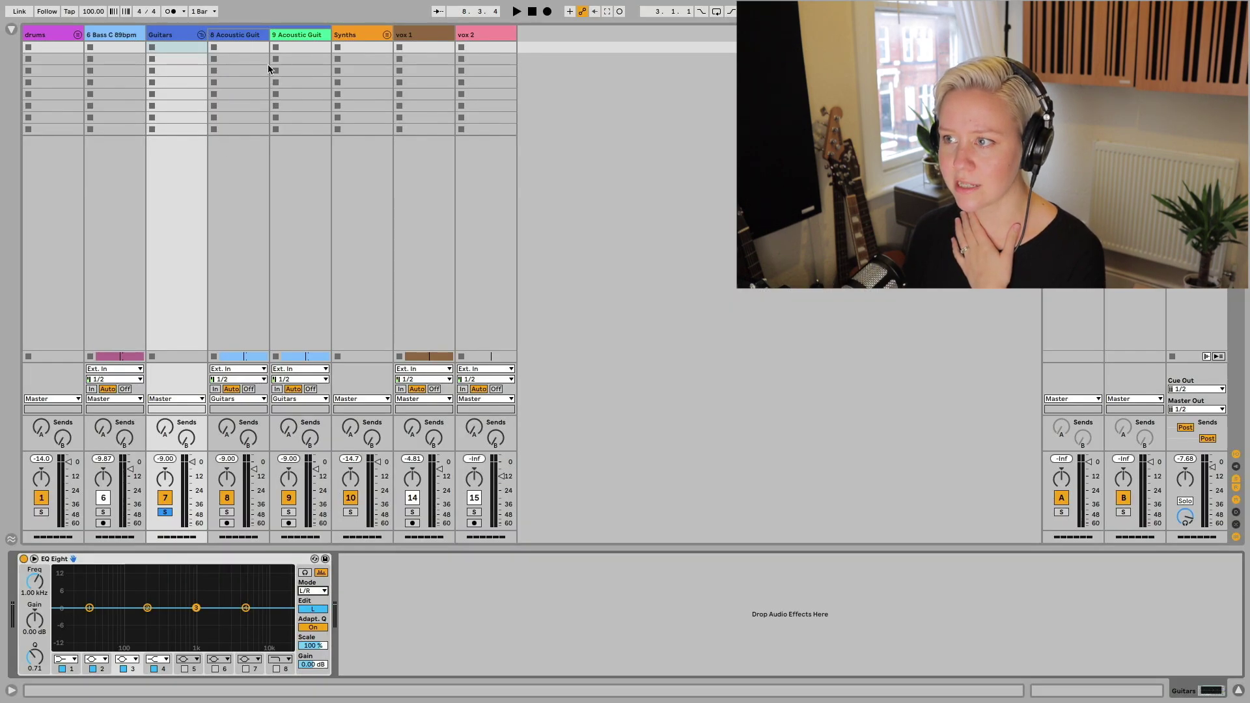
pyautogui.click(242, 46)
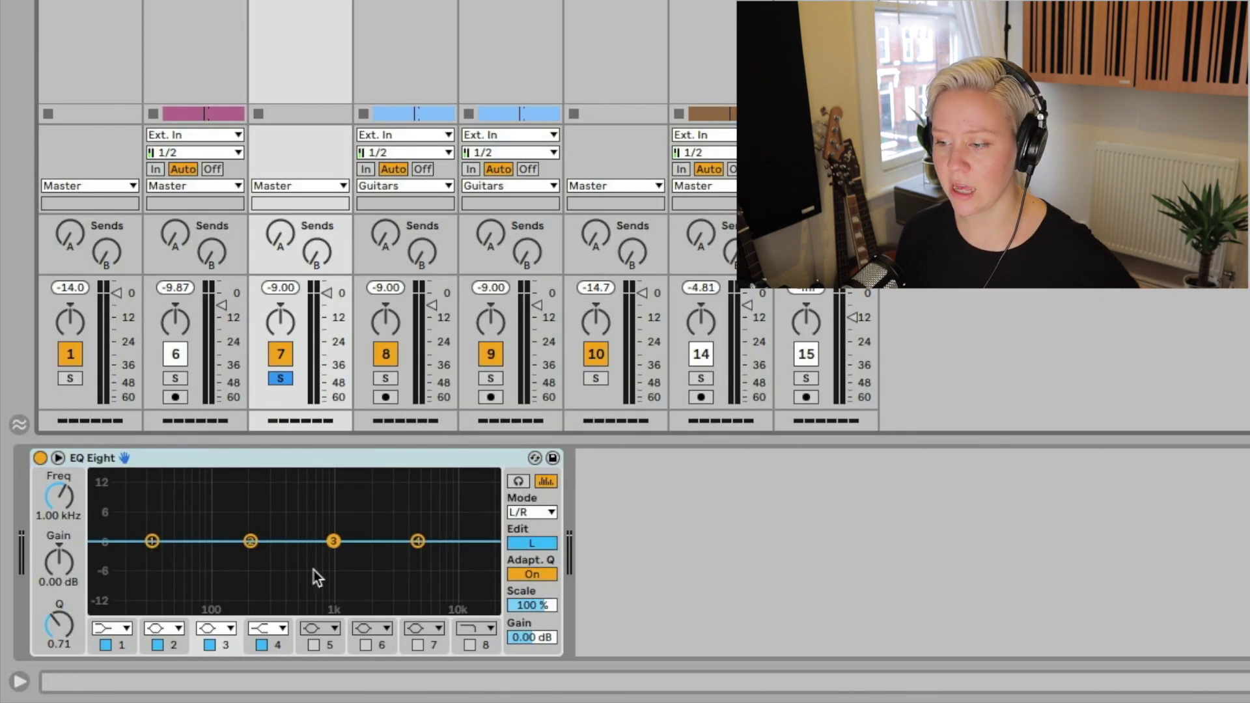
# - Shape the left channel: high-pass at 97.9 Hz, lift 198 Hz, dip 979 Hz, boost 5.05 kHz
pyautogui.moveTo(250, 541); pyautogui.dragTo(249, 529)
pyautogui.click(111, 630)
pyautogui.click(105, 511)
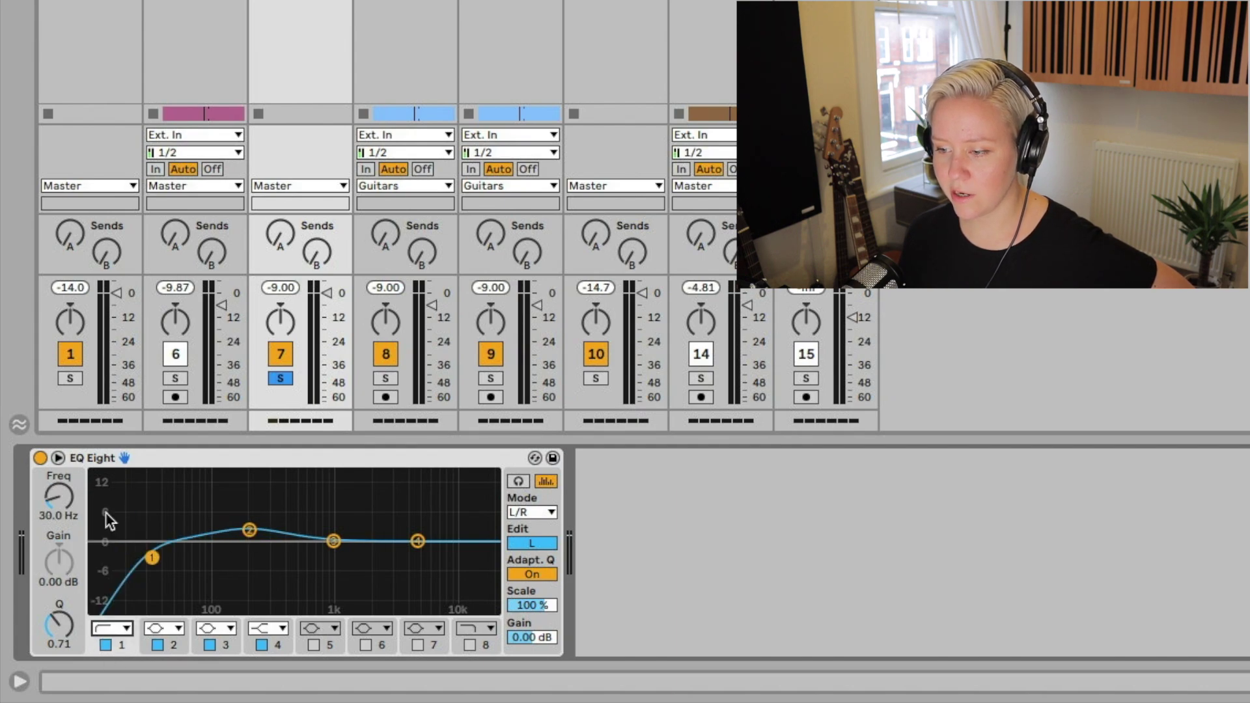
pyautogui.moveTo(155, 556); pyautogui.dragTo(213, 556)
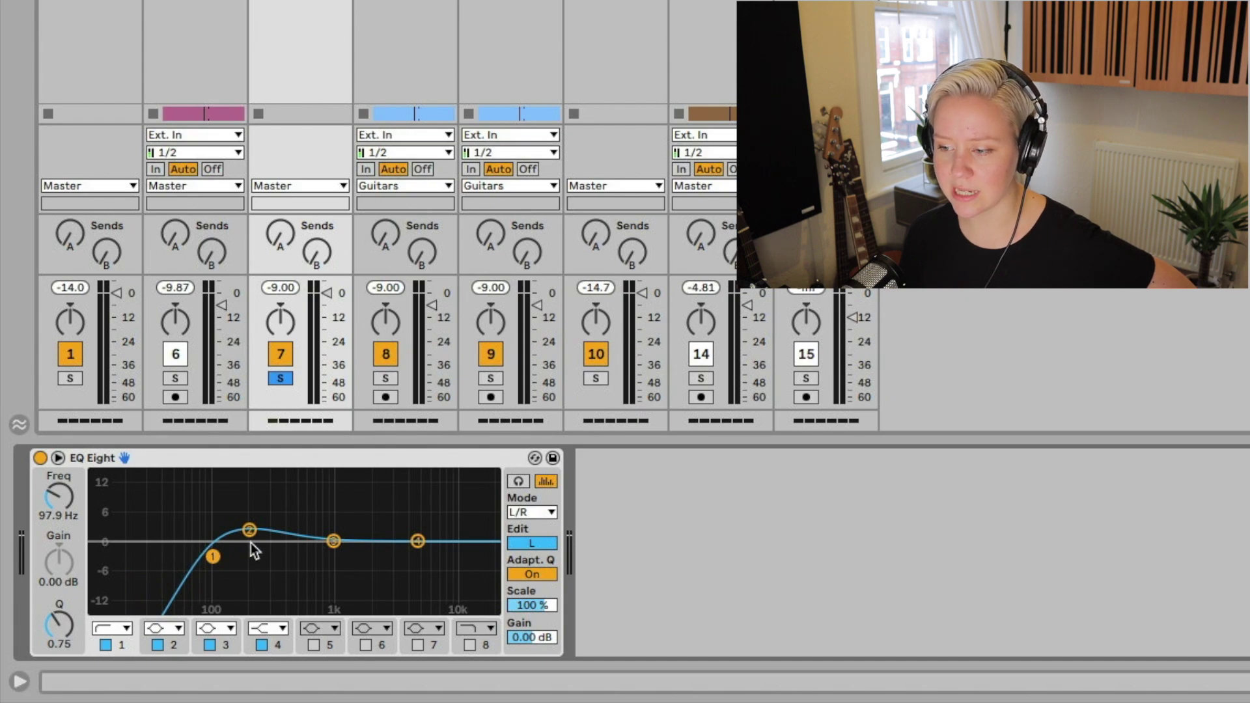
pyautogui.moveTo(248, 531); pyautogui.dragTo(254, 532)
pyautogui.moveTo(332, 541); pyautogui.dragTo(332, 553)
pyautogui.moveTo(417, 541); pyautogui.dragTo(417, 532)
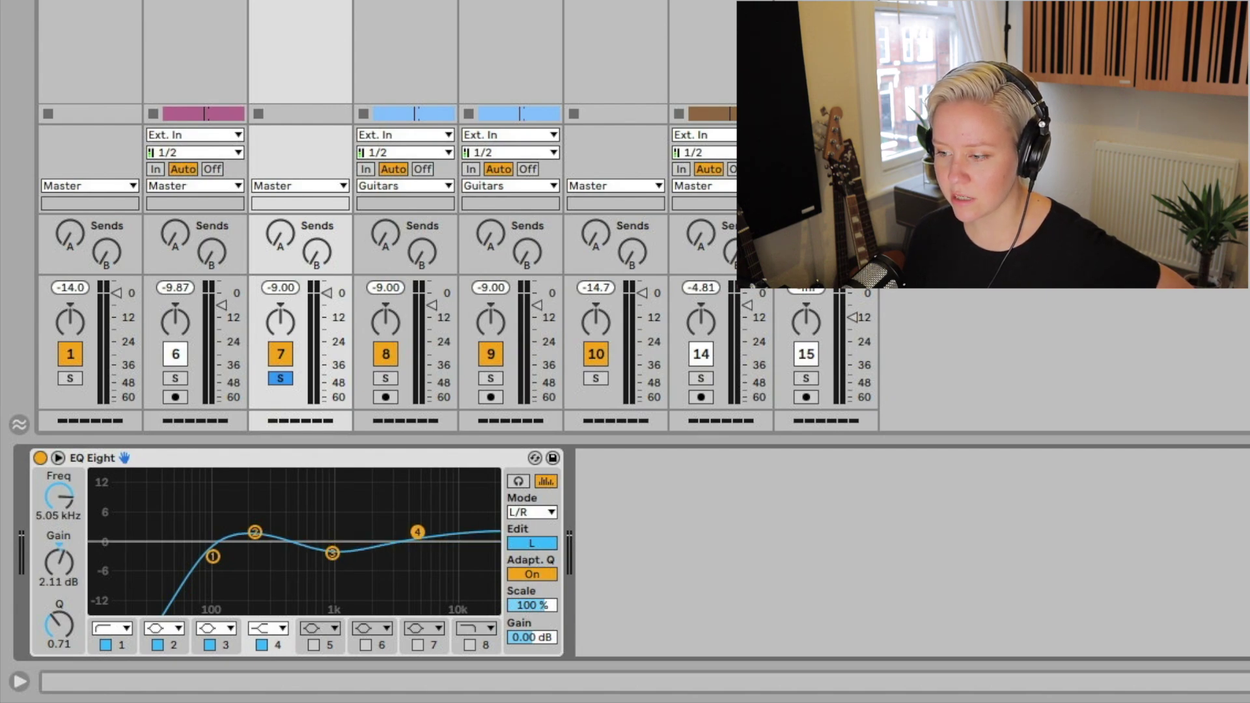
# - On the right channel, lift band 4 slightly and add a band 1 high-pass near 100 Hz
pyautogui.click(547, 544)
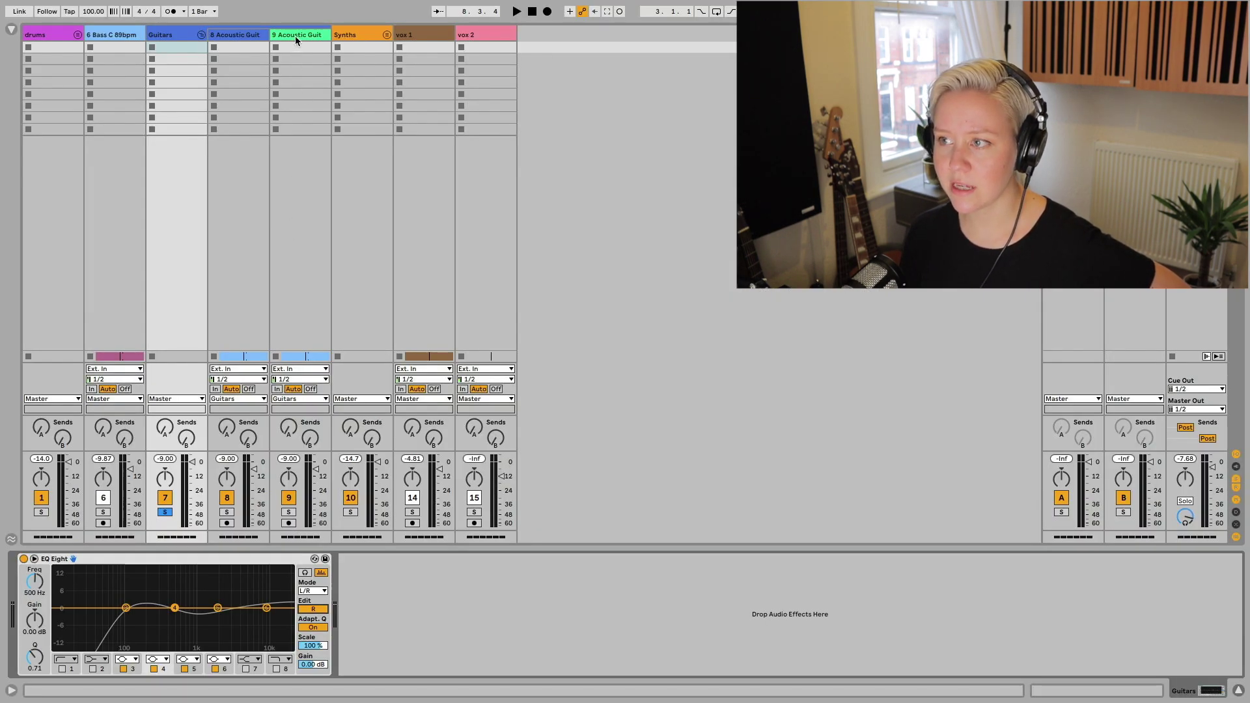
pyautogui.moveTo(175, 608); pyautogui.dragTo(162, 590)
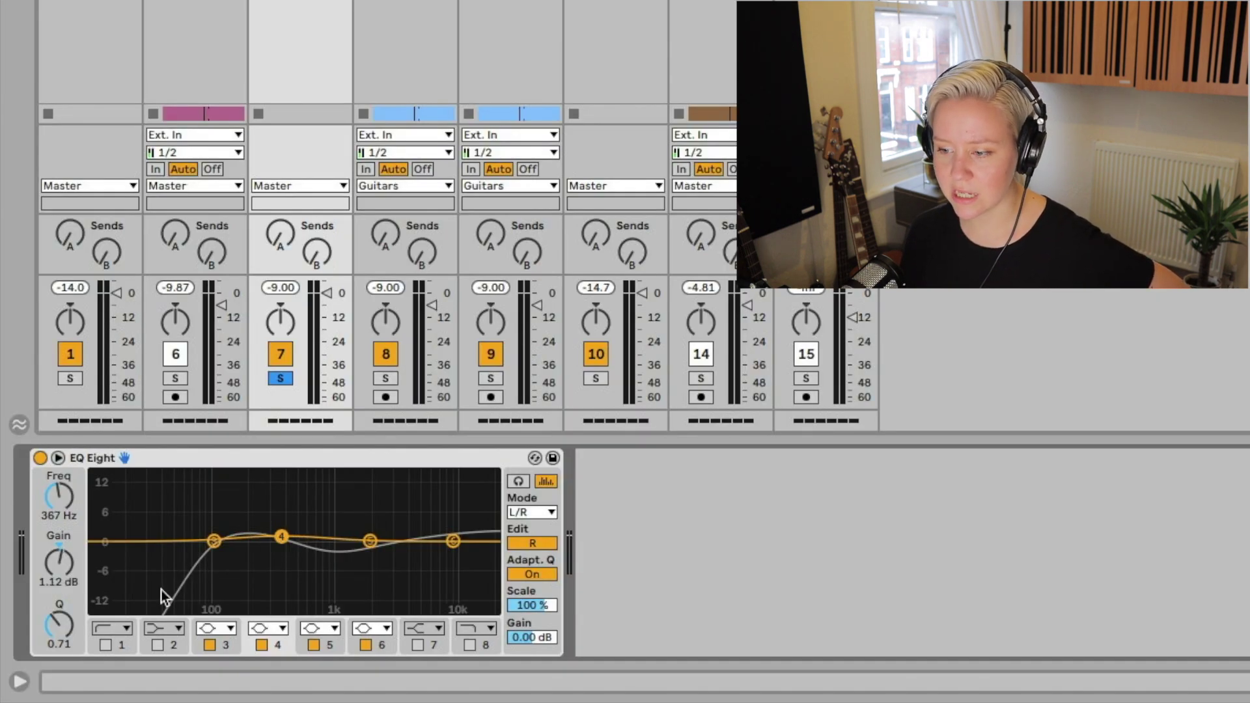
pyautogui.click(114, 630)
pyautogui.click(103, 638)
pyautogui.click(105, 645)
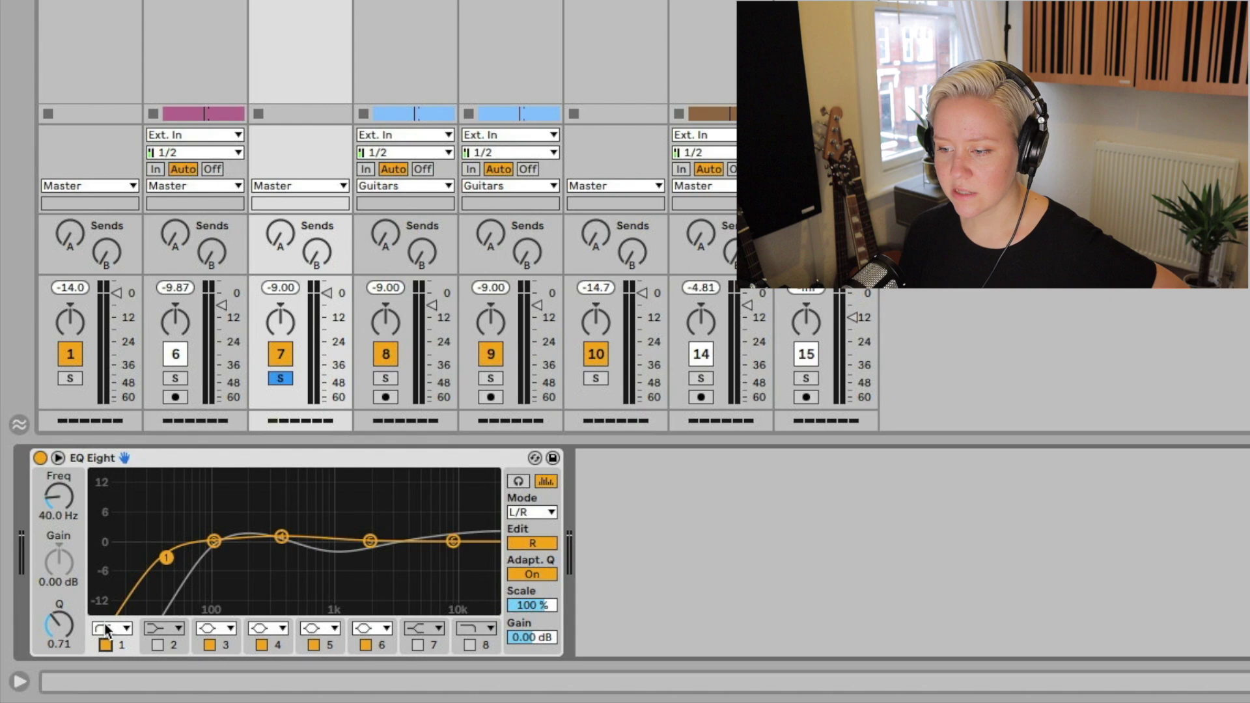
pyautogui.moveTo(166, 557); pyautogui.dragTo(215, 557)
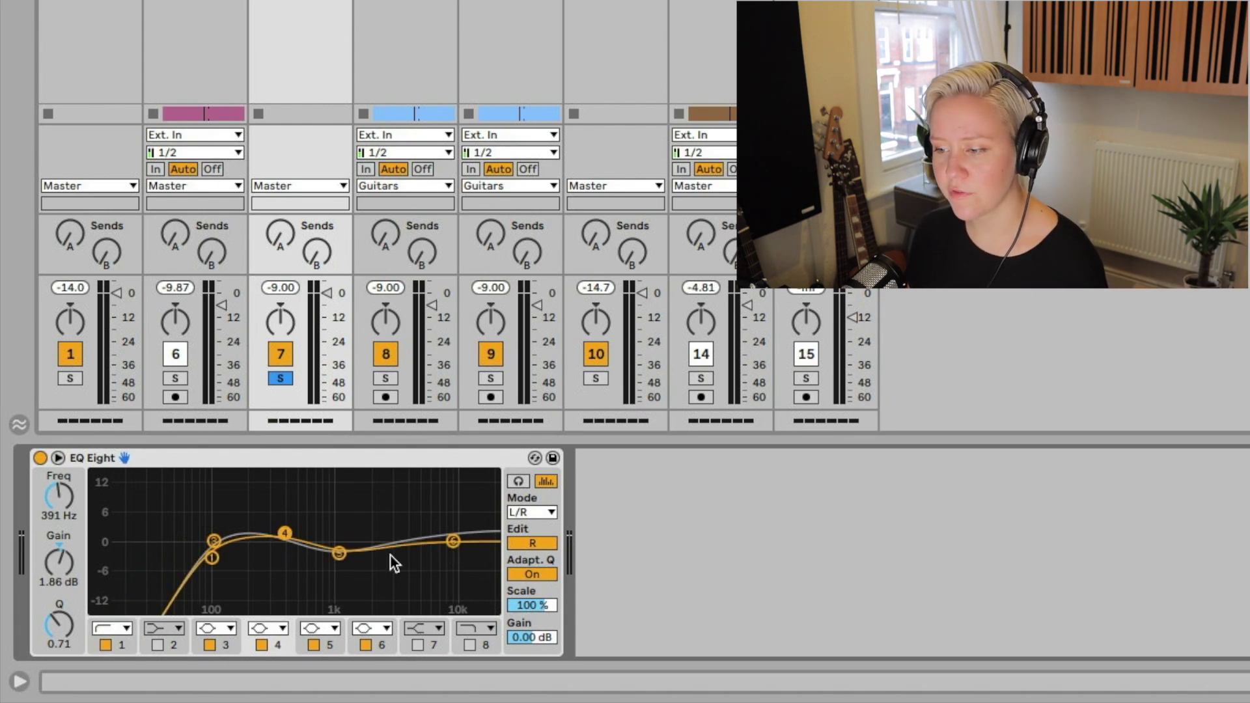
# - Dip band 5 near 630 Hz and make band 6 a 2.11 dB bell at 3.37 kHz
pyautogui.click(339, 552)
pyautogui.moveTo(338, 552); pyautogui.dragTo(308, 560)
pyautogui.click(372, 628)
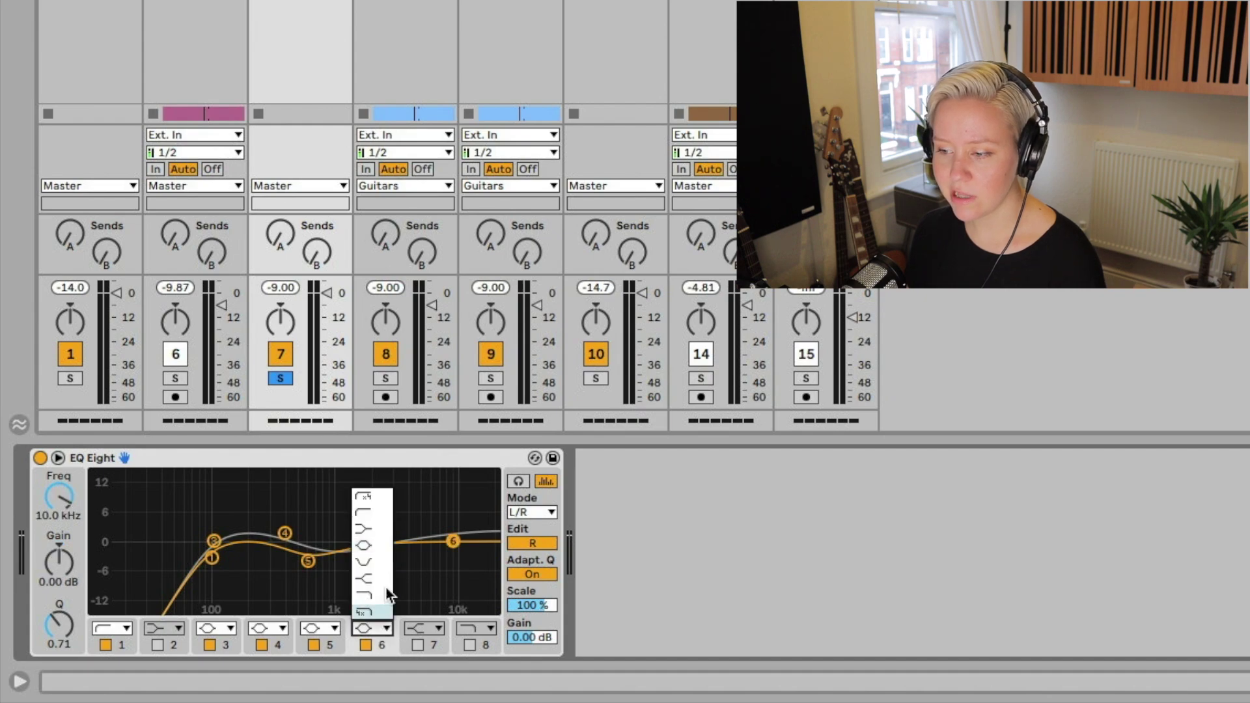
pyautogui.click(373, 540)
pyautogui.moveTo(453, 541); pyautogui.dragTo(395, 529)
pyautogui.press('space')
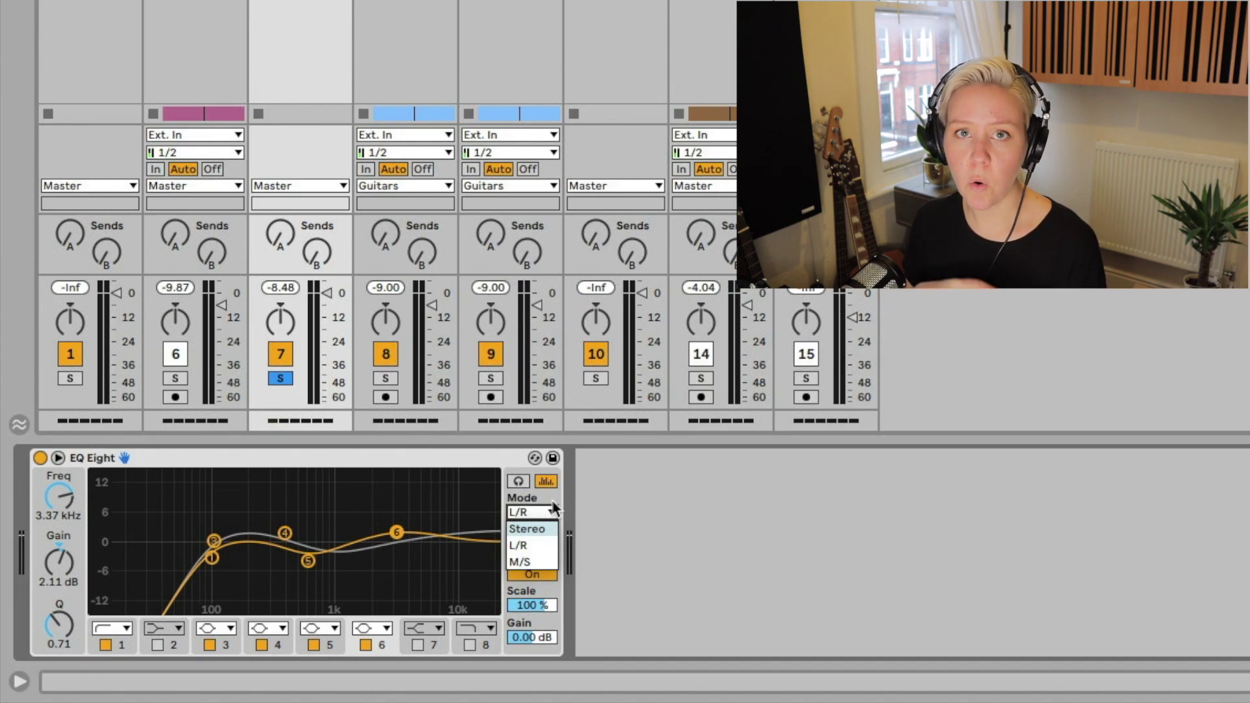
# - Keep the EQ in L/R mode and solo the 6 Bass C 89bpm track
pyautogui.click(554, 507)
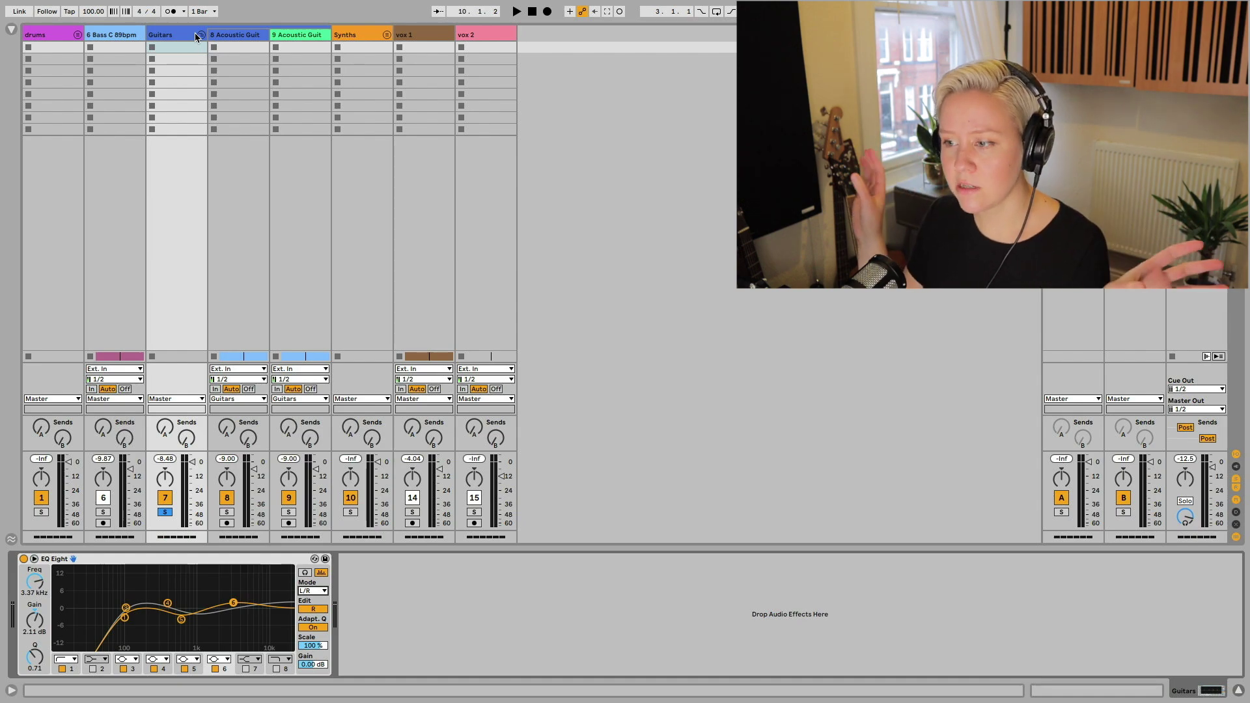
pyautogui.click(113, 40)
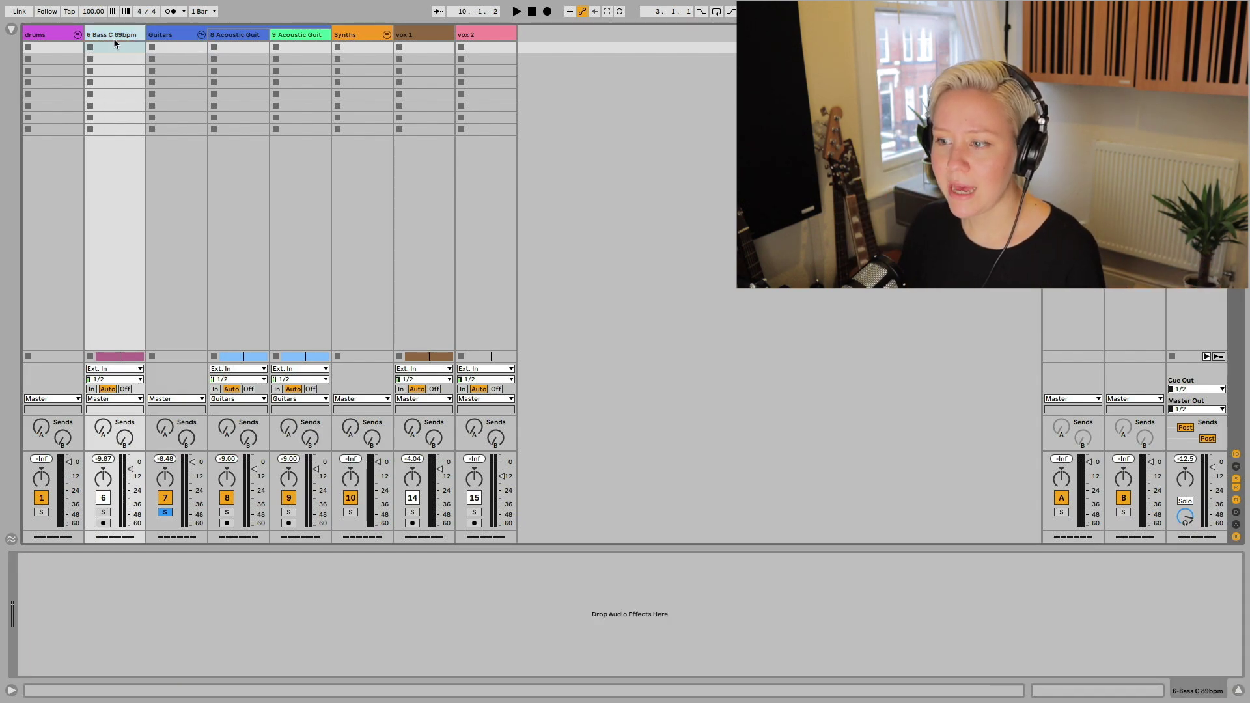
pyautogui.click(103, 513)
# - Group the bass track together with the Guitars group track using Ctrl+G
pyautogui.click(162, 36)
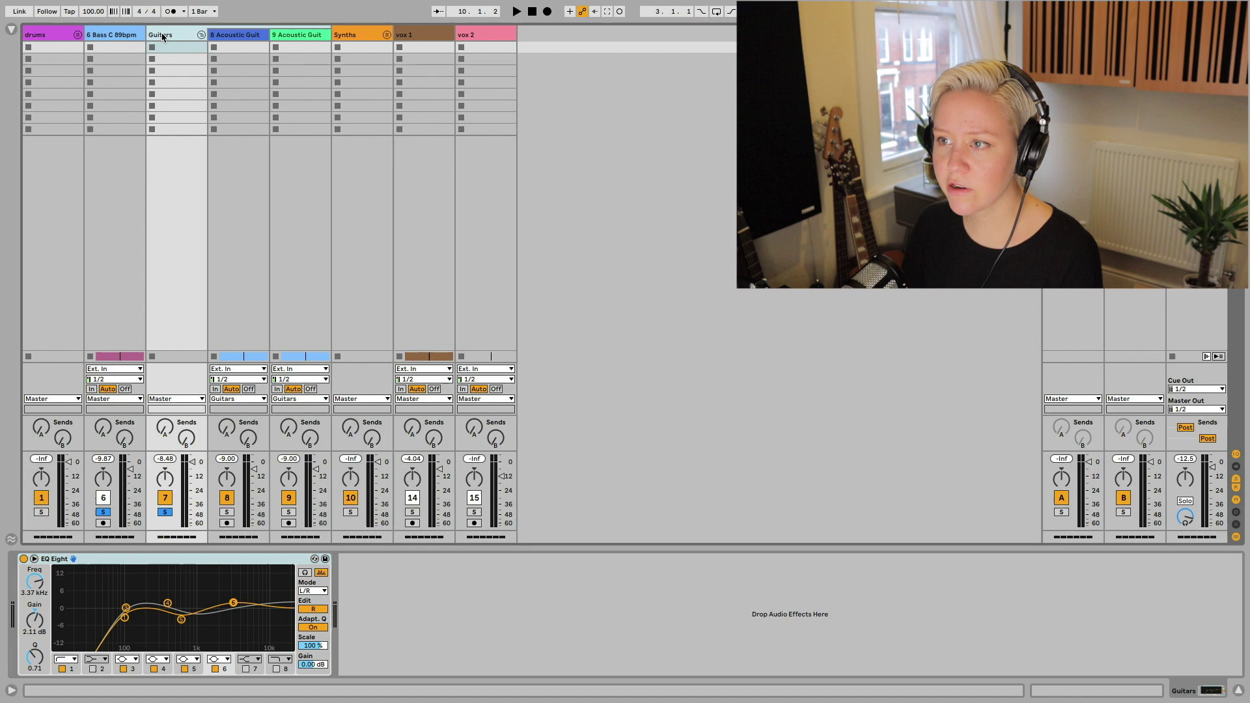
pyautogui.keyDown('shift'); pyautogui.click(120, 36); pyautogui.keyUp('shift')
pyautogui.hotkey('ctrl', 'g')
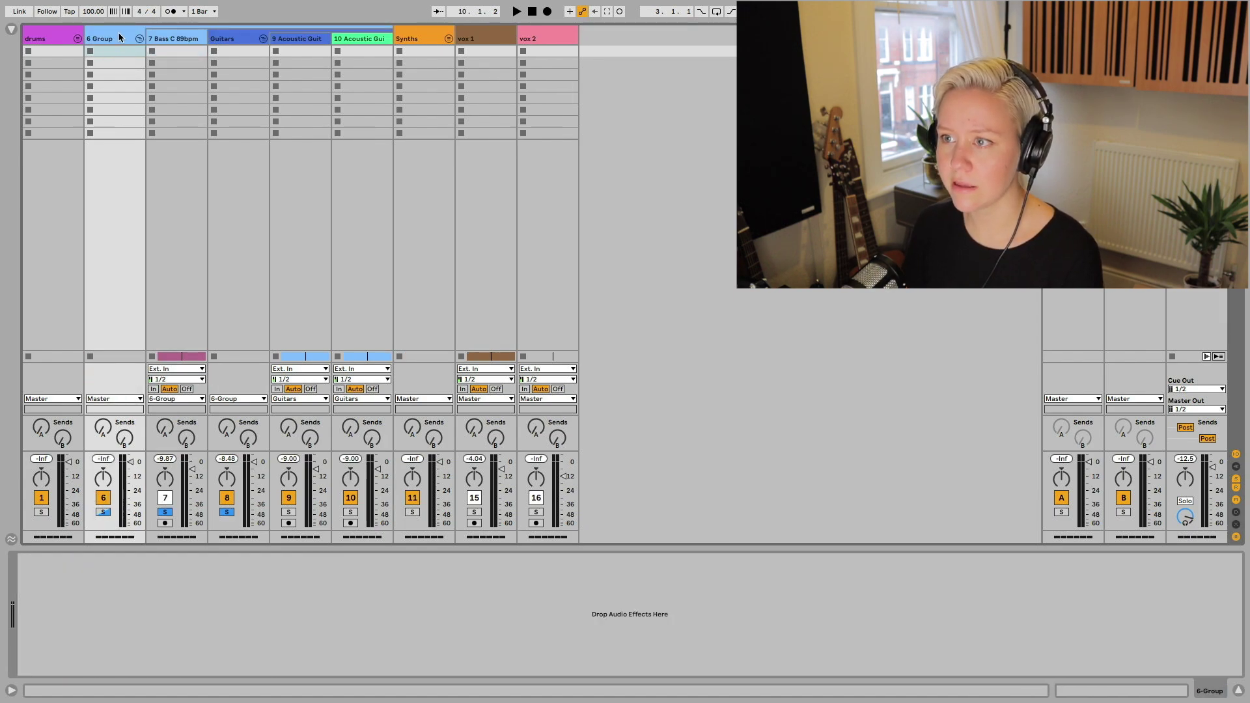
# - Rename the new 6 Group track to 'M/S'
pyautogui.click(109, 37)
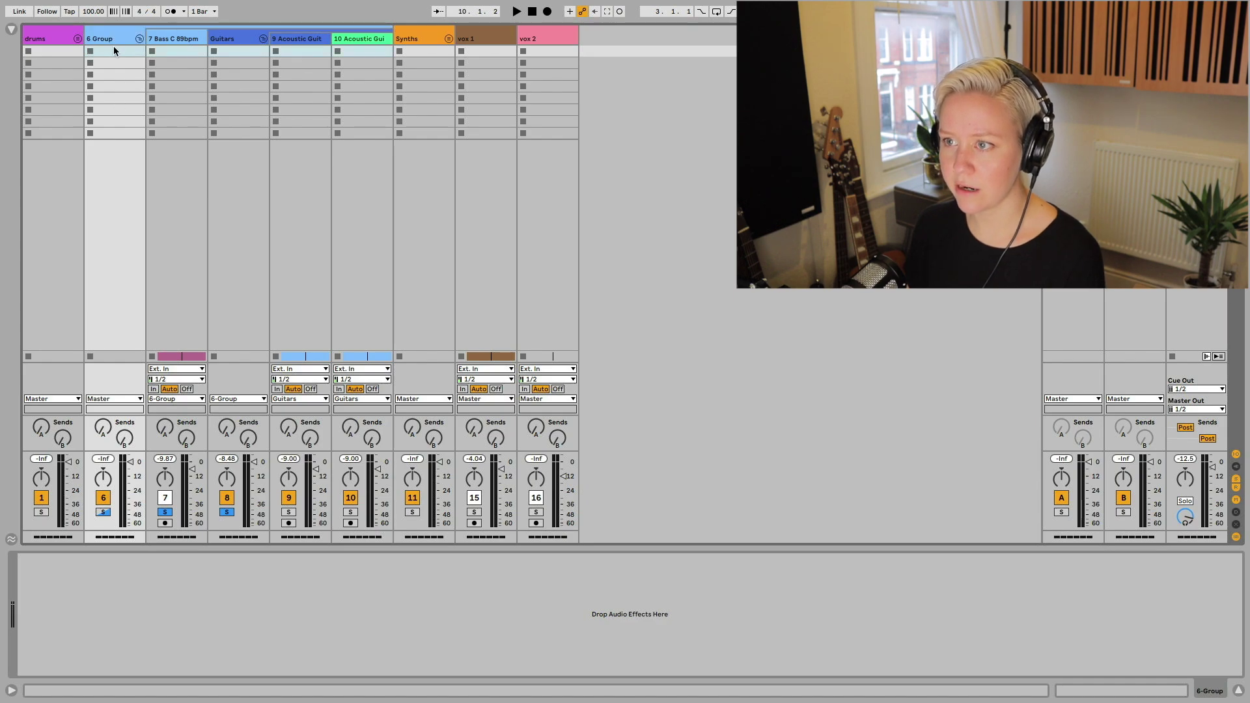
pyautogui.click(112, 40)
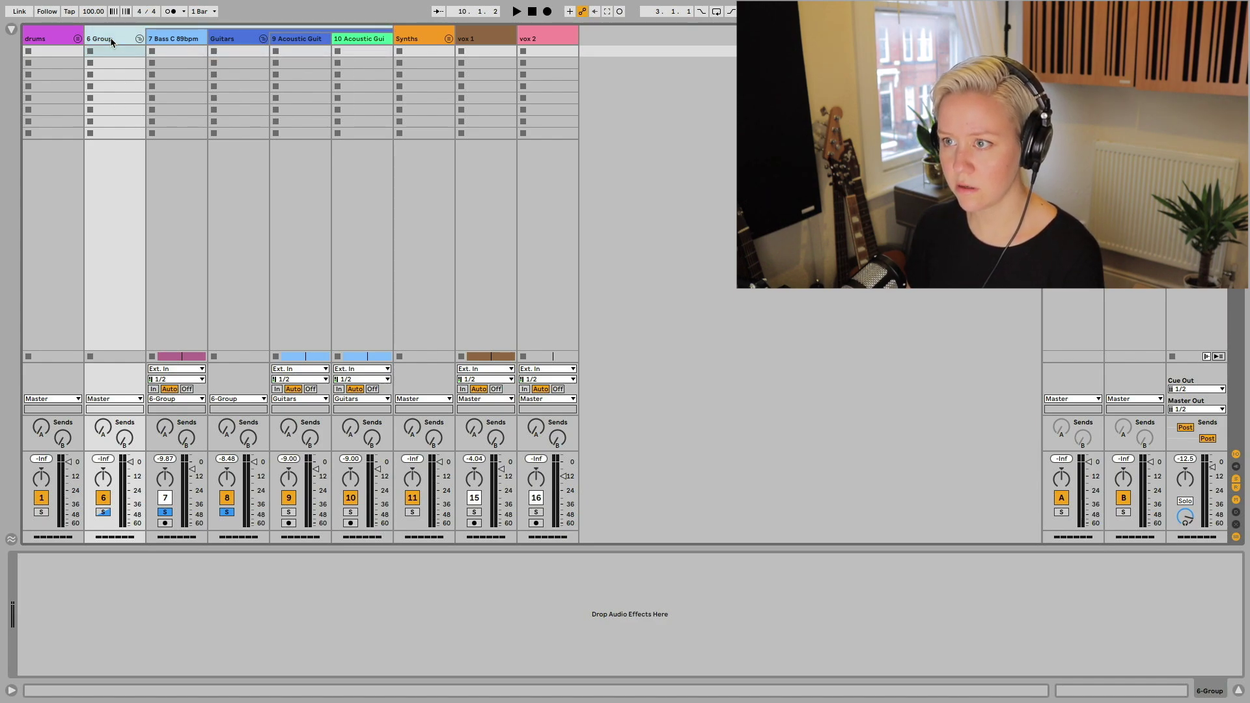
pyautogui.hotkey('ctrl', 'r')
pyautogui.write('M/')
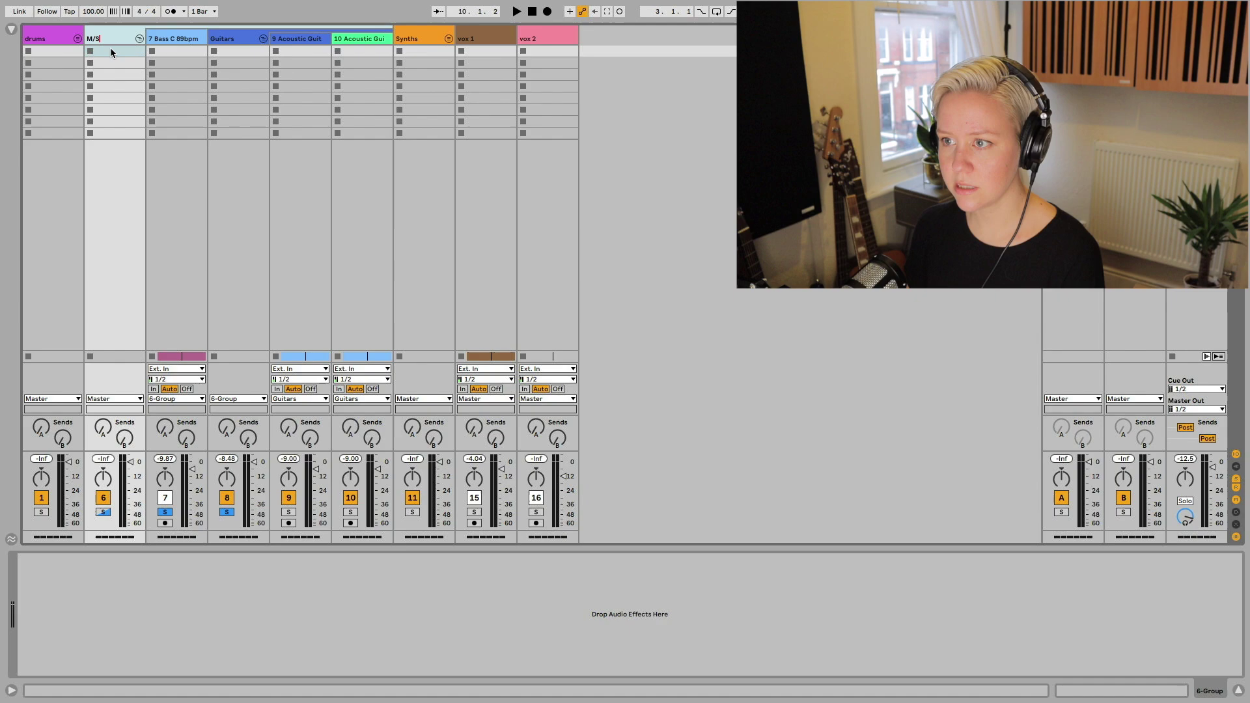
pyautogui.write('S')
pyautogui.press('Return')
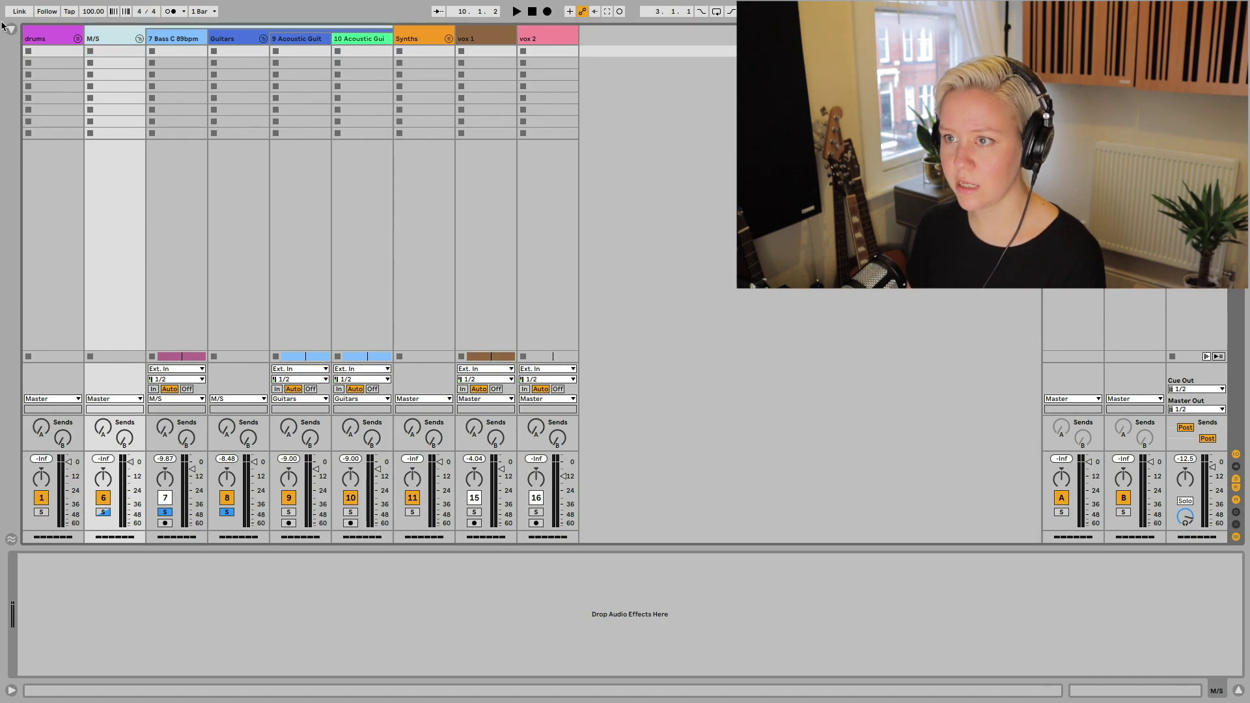
# - Load EQ Eight from Audio Effects > EQ & Filters onto M/S, then fold the Guitars group
pyautogui.click(12, 30)
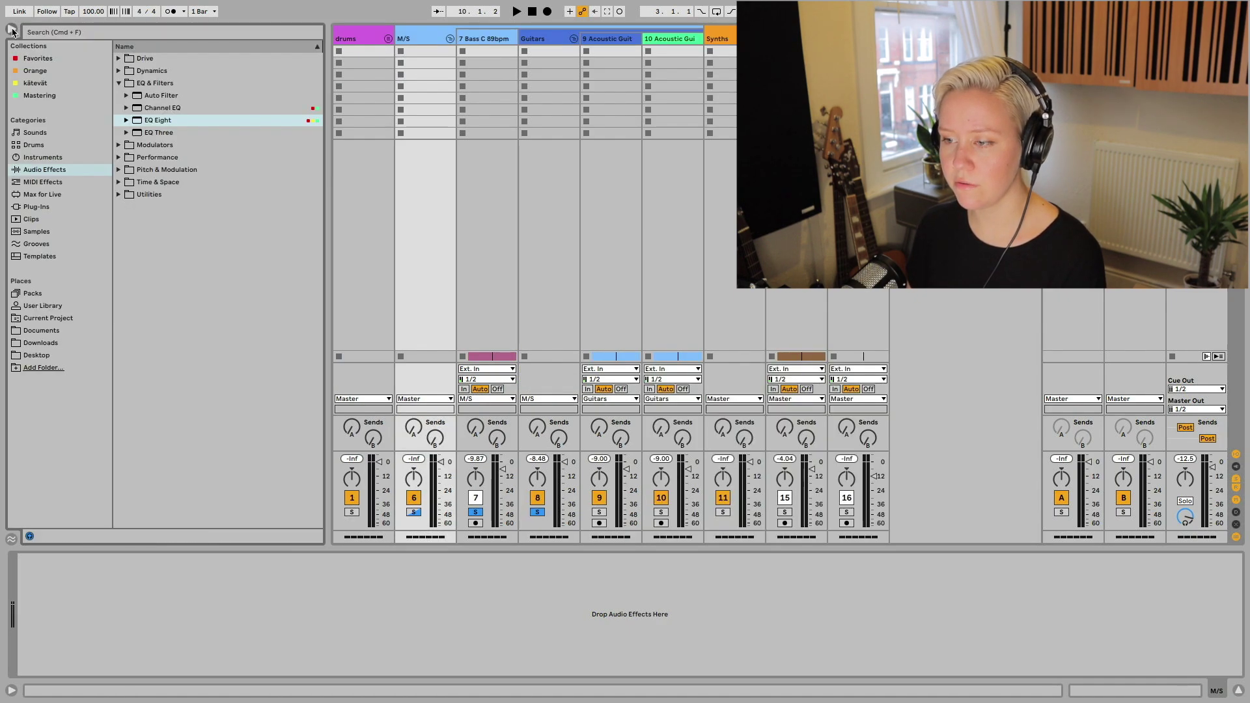
pyautogui.doubleClick(147, 123)
pyautogui.click(573, 38)
pyautogui.click(546, 39)
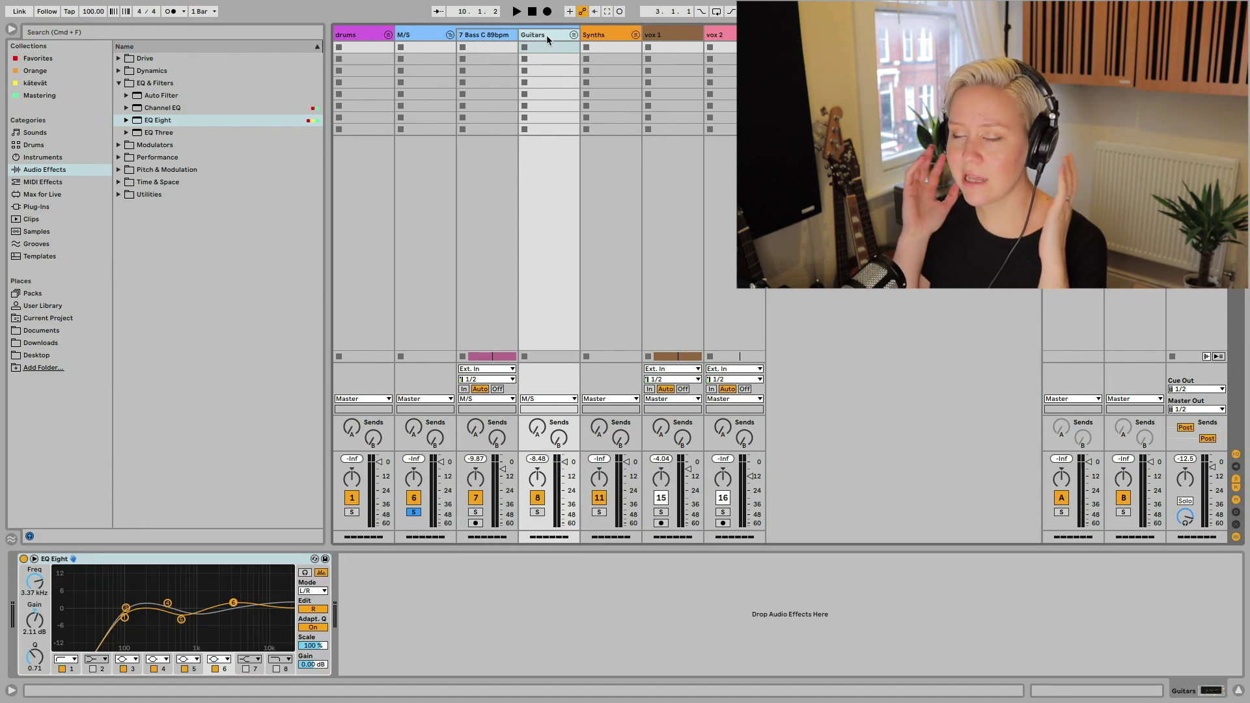
pyautogui.click(493, 36)
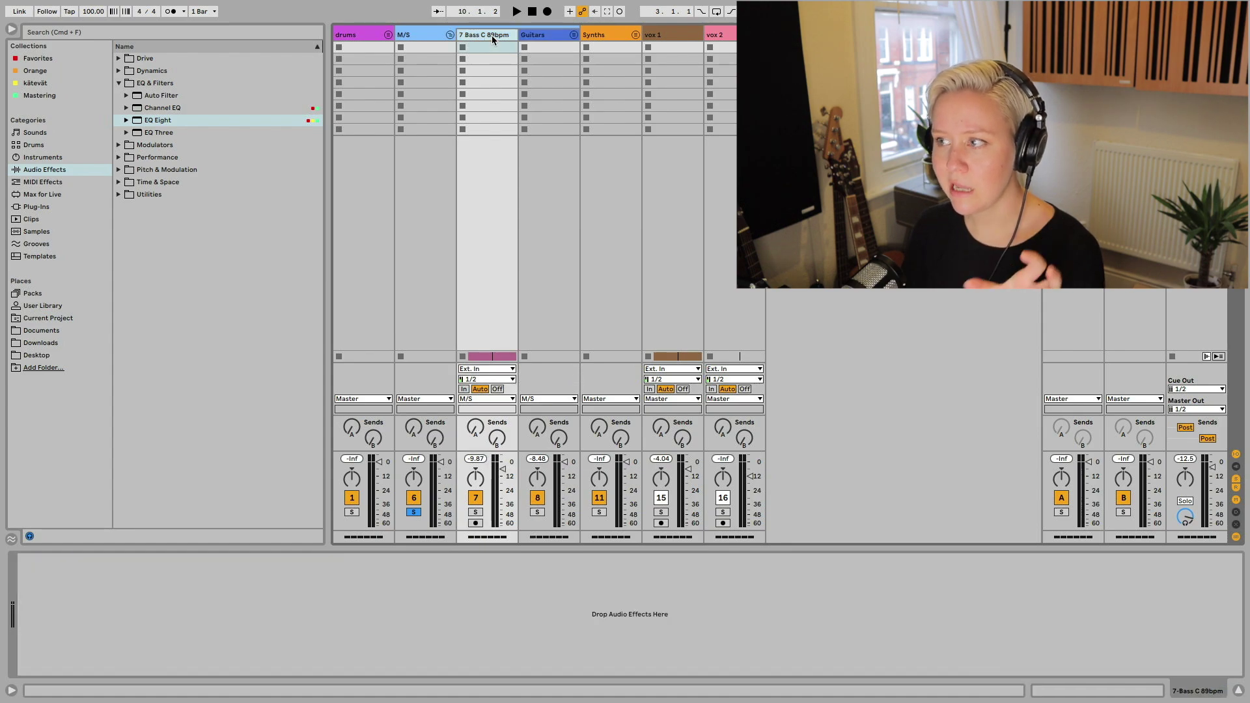
# - Switch the M/S track's new EQ Eight to M/S processing mode
pyautogui.click(434, 34)
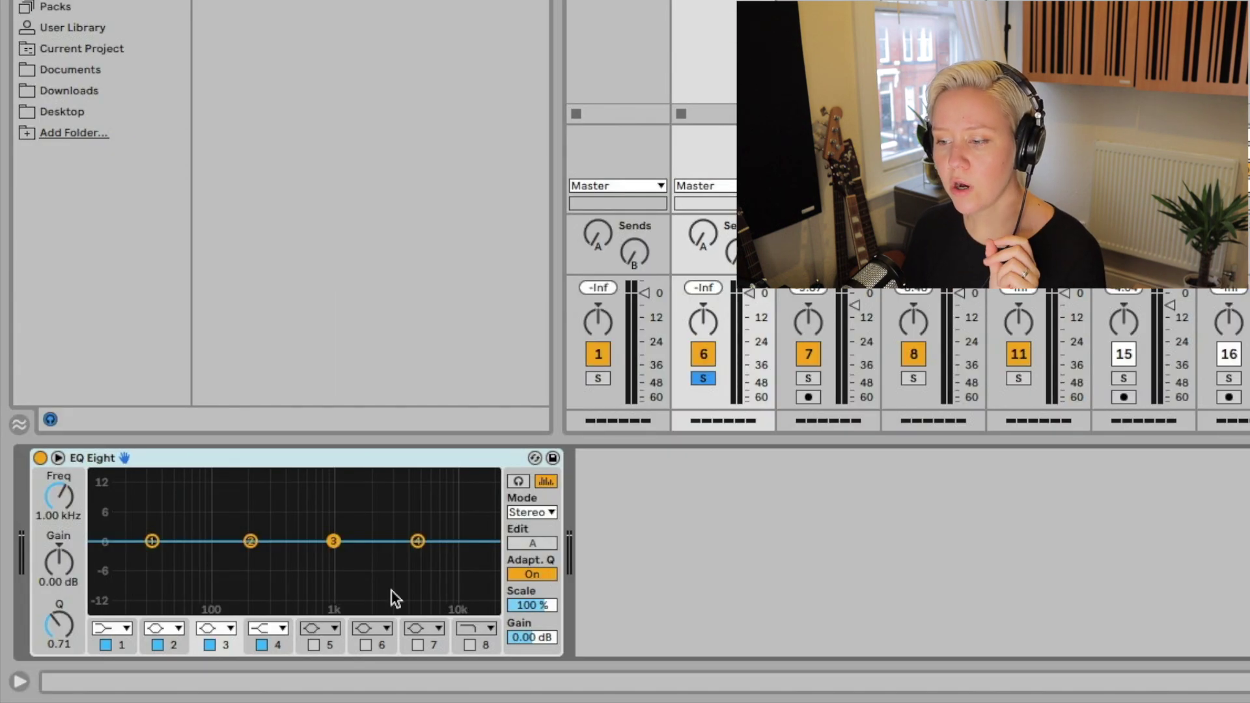
pyautogui.click(540, 520)
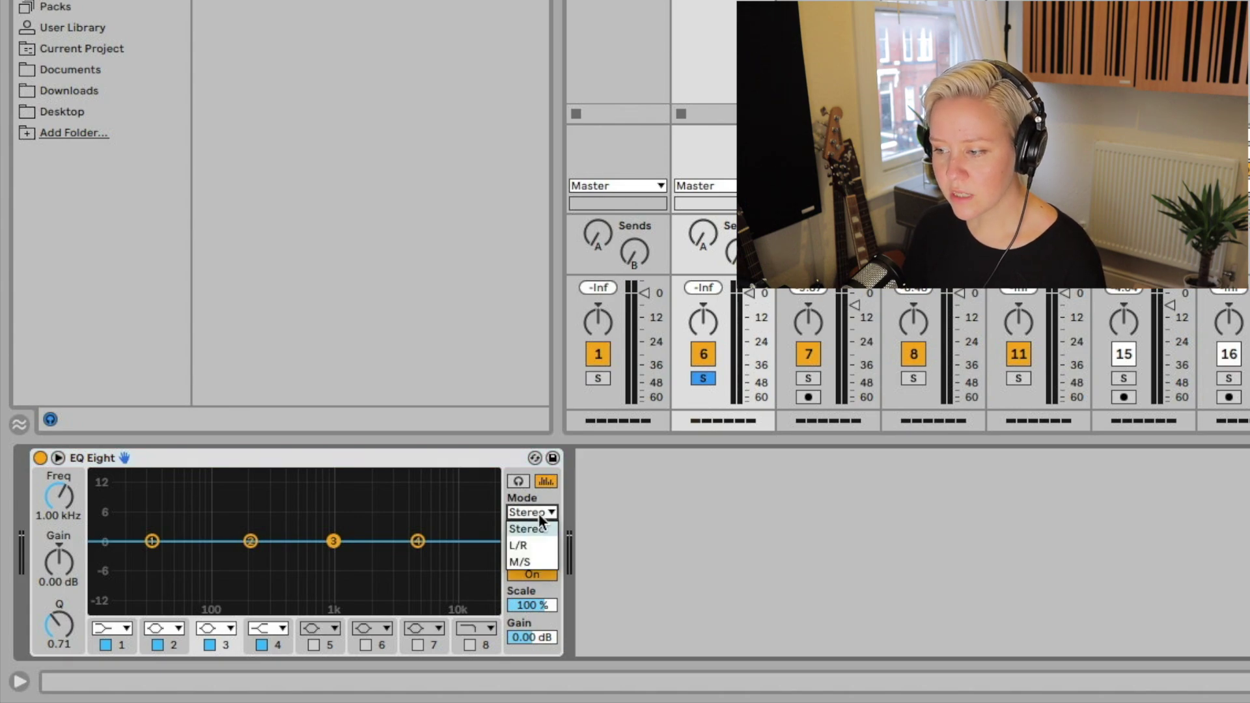
pyautogui.click(534, 564)
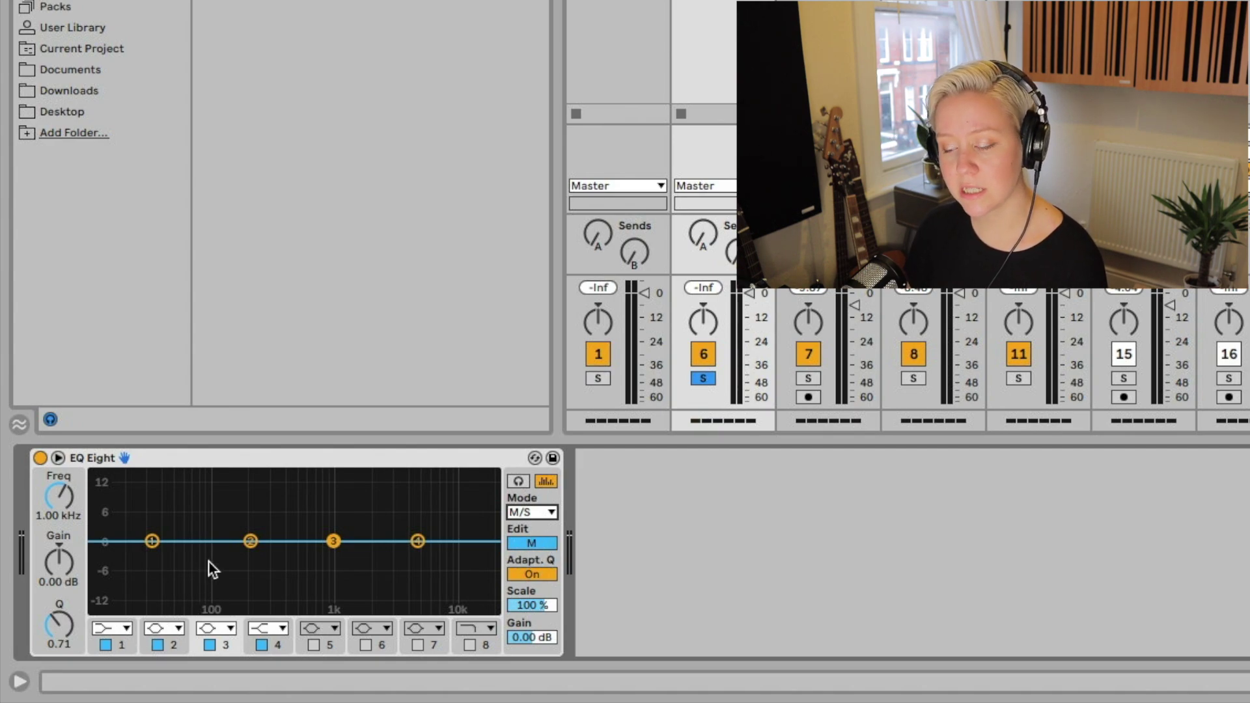
# - Start playback and boost the low frequencies of the Mid curve
pyautogui.press('space')
pyautogui.moveTo(152, 540); pyautogui.dragTo(155, 540)
pyautogui.moveTo(251, 542); pyautogui.dragTo(237, 521)
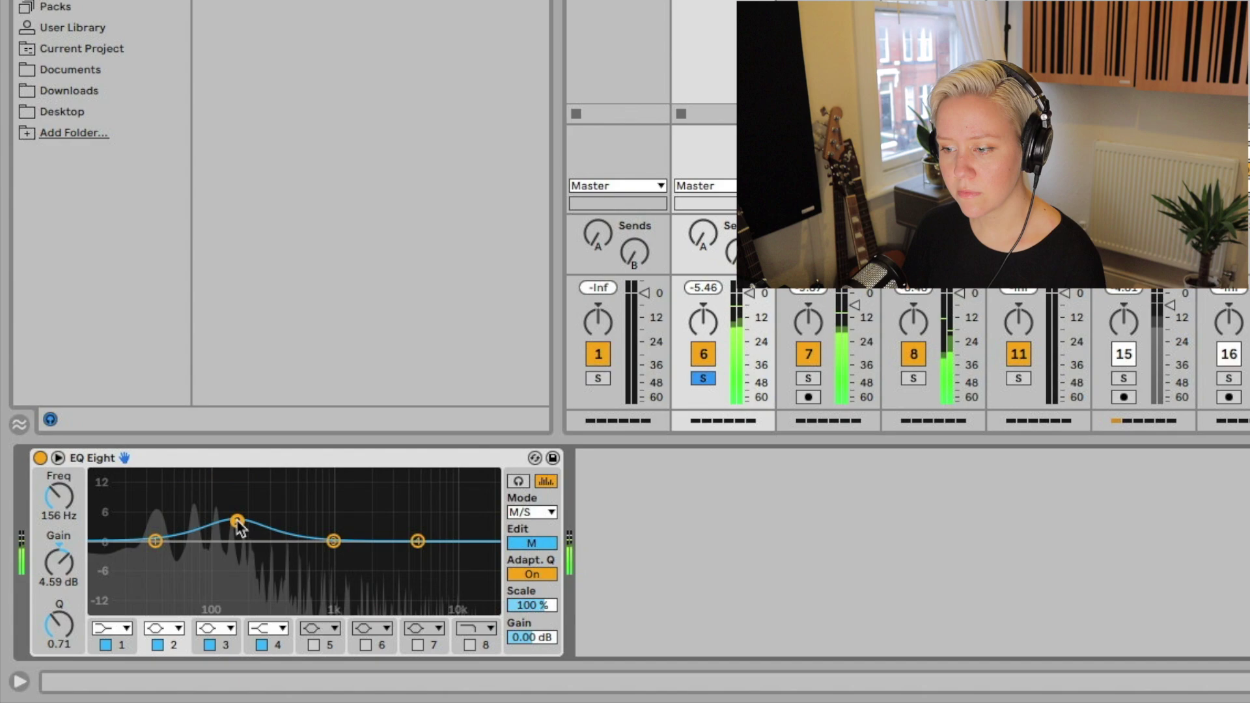
pyautogui.click(123, 629)
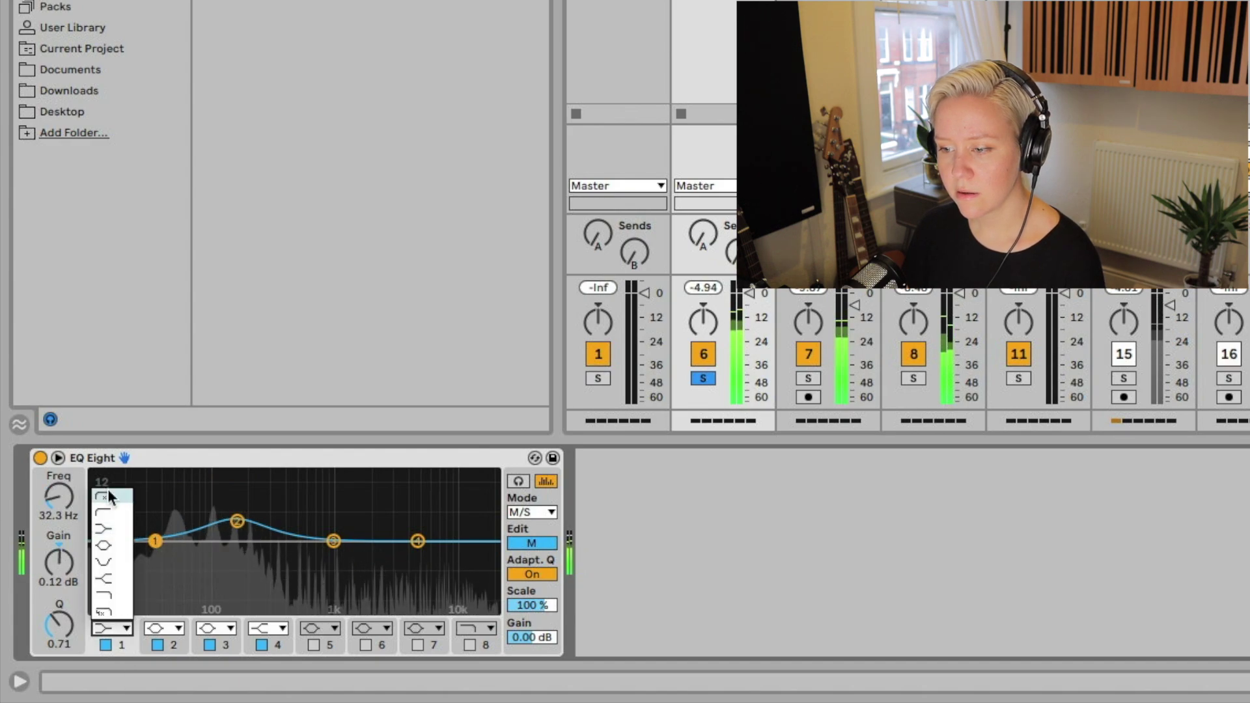
pyautogui.click(147, 502)
# - Set the Edit switch to S to work on the Side channel curve
pyautogui.click(532, 542)
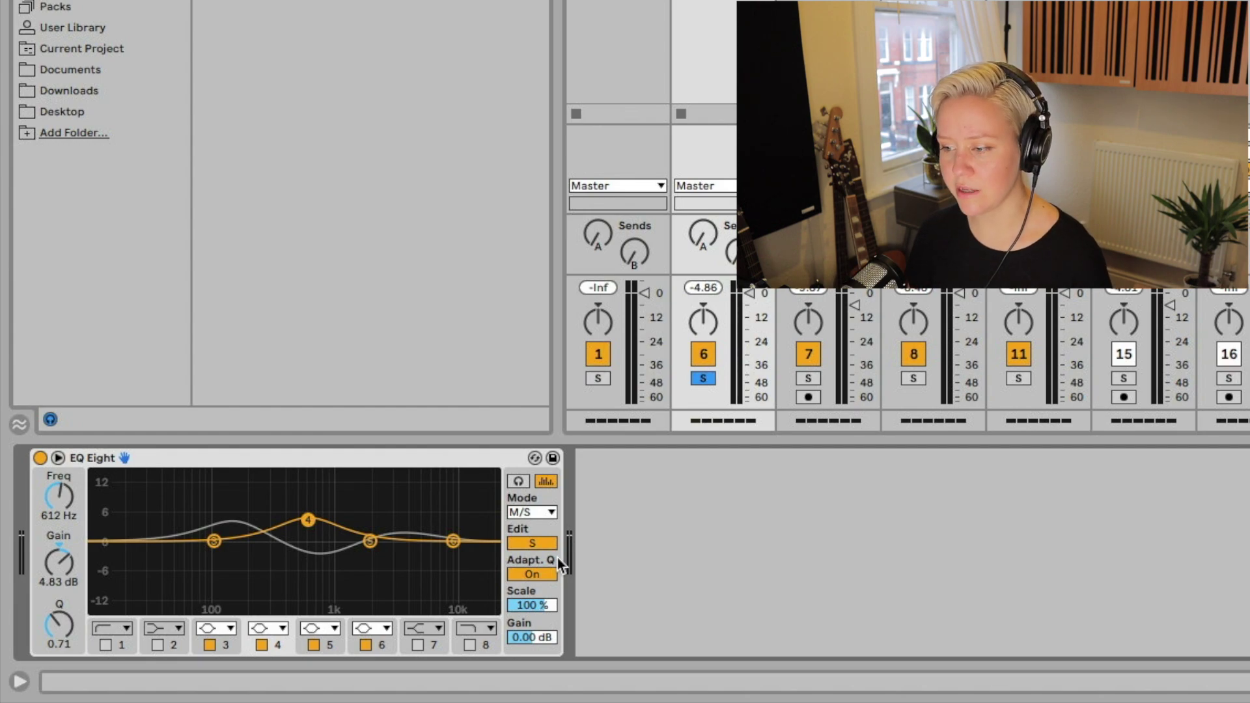
# - Toggle Adaptive Q off and back on, and adjust the curve's Scale
pyautogui.click(538, 575)
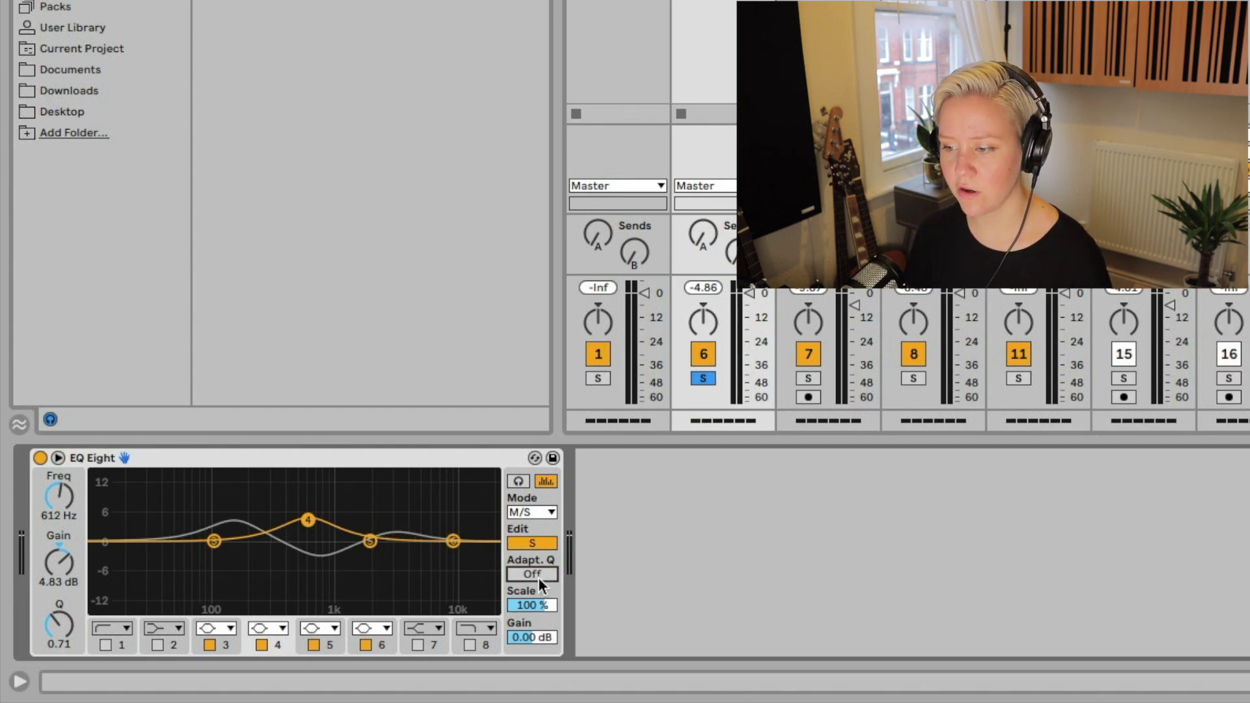
pyautogui.click(539, 575)
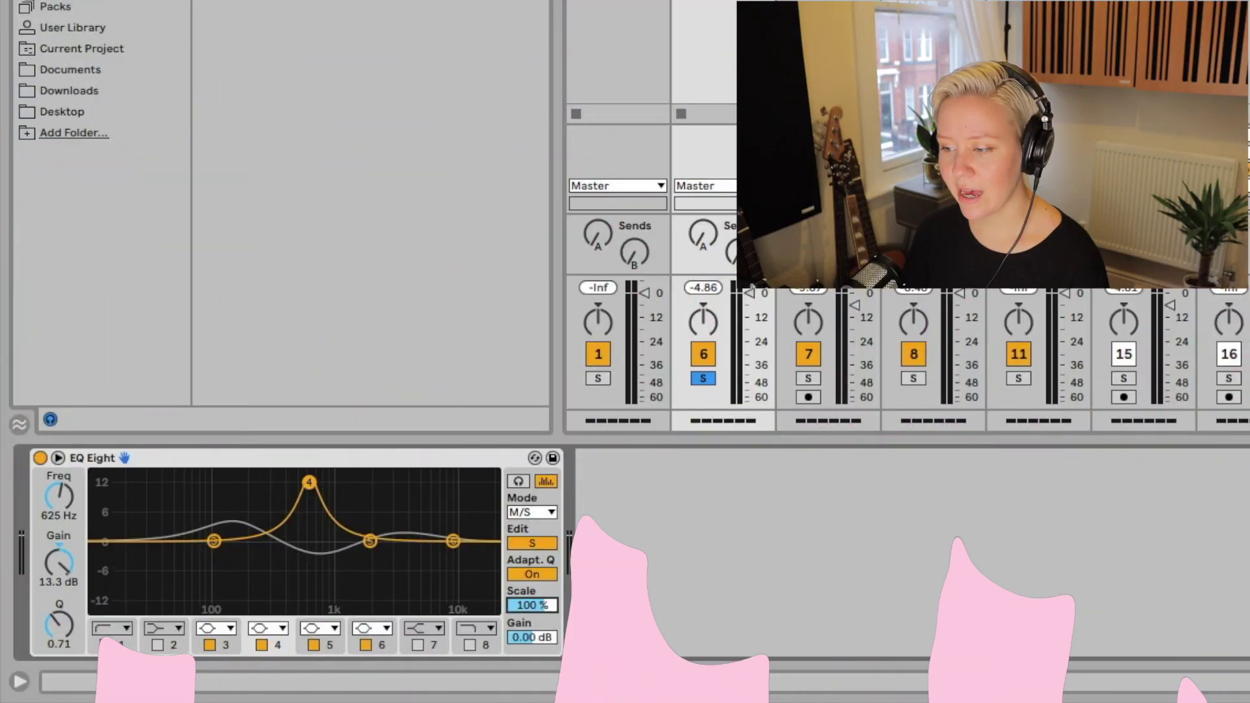
pyautogui.moveTo(532, 604)
pyautogui.mouseDown()
pyautogui.moveTo(532, 650)
pyautogui.moveTo(539, 560)
pyautogui.moveTo(538, 612)
pyautogui.moveTo(539, 593)
pyautogui.mouseUp()
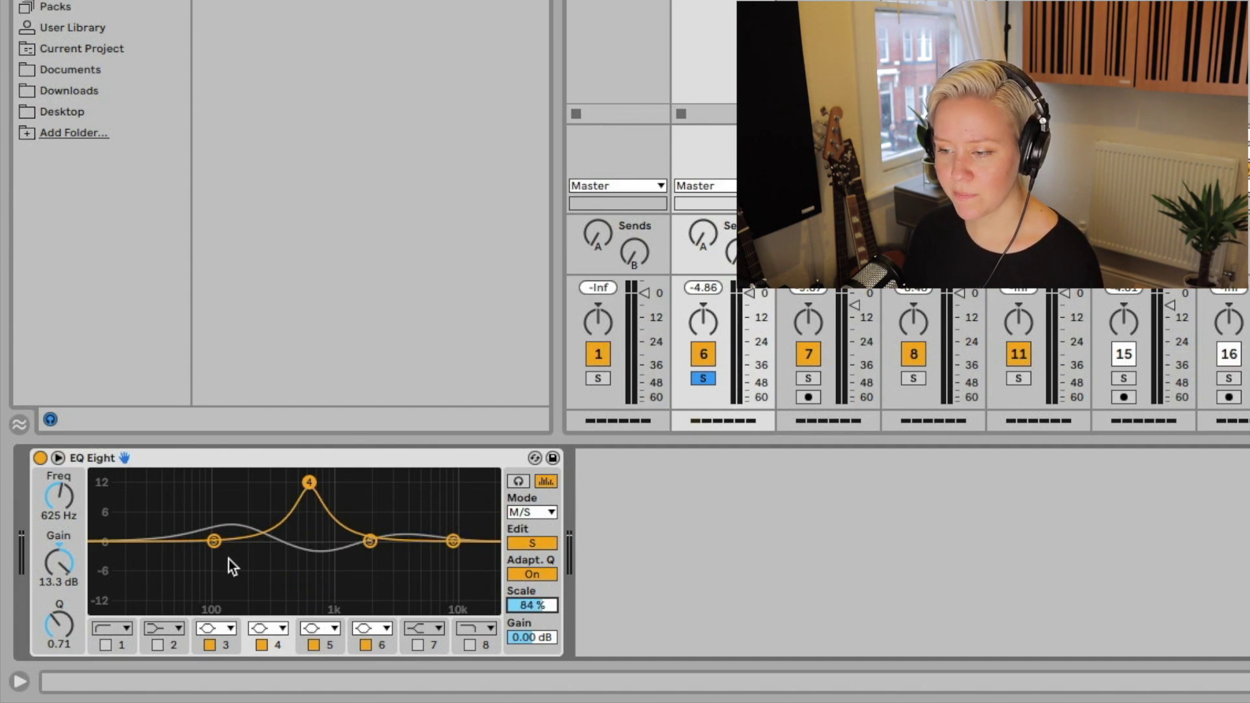
# - Make band 1 an enabled low cut and adjust Scale to soften the curve
pyautogui.click(118, 628)
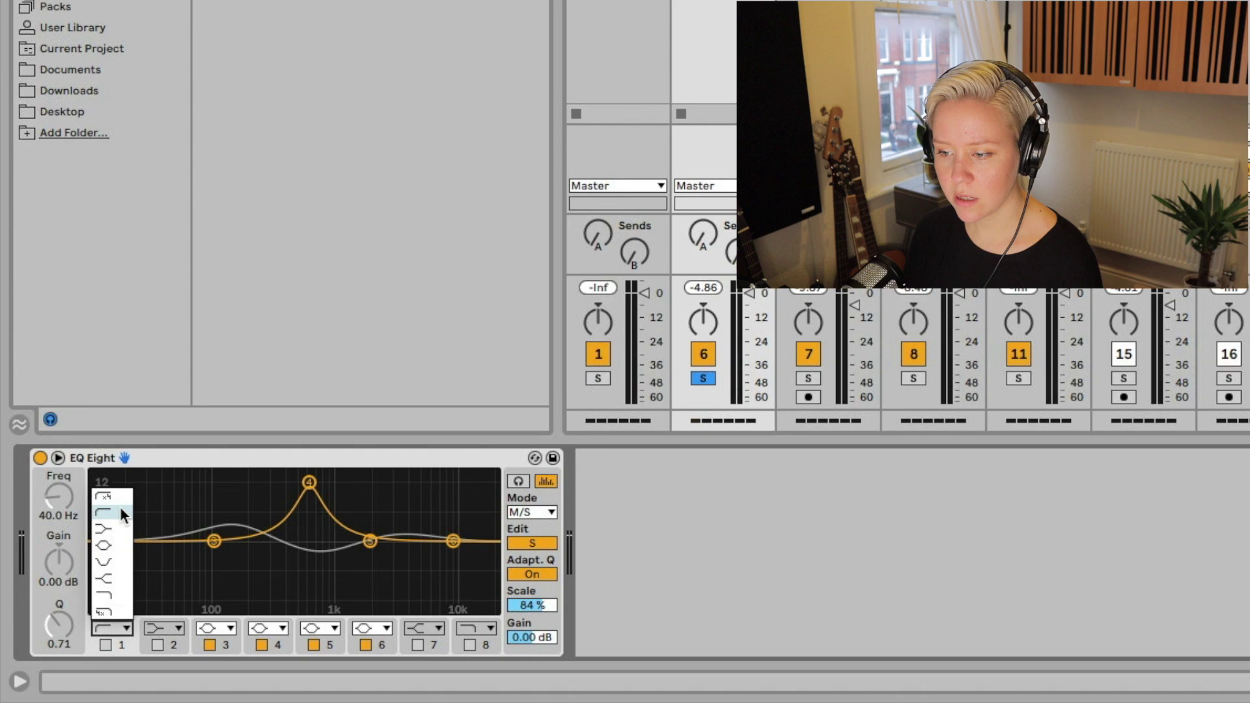
pyautogui.click(122, 513)
pyautogui.click(104, 645)
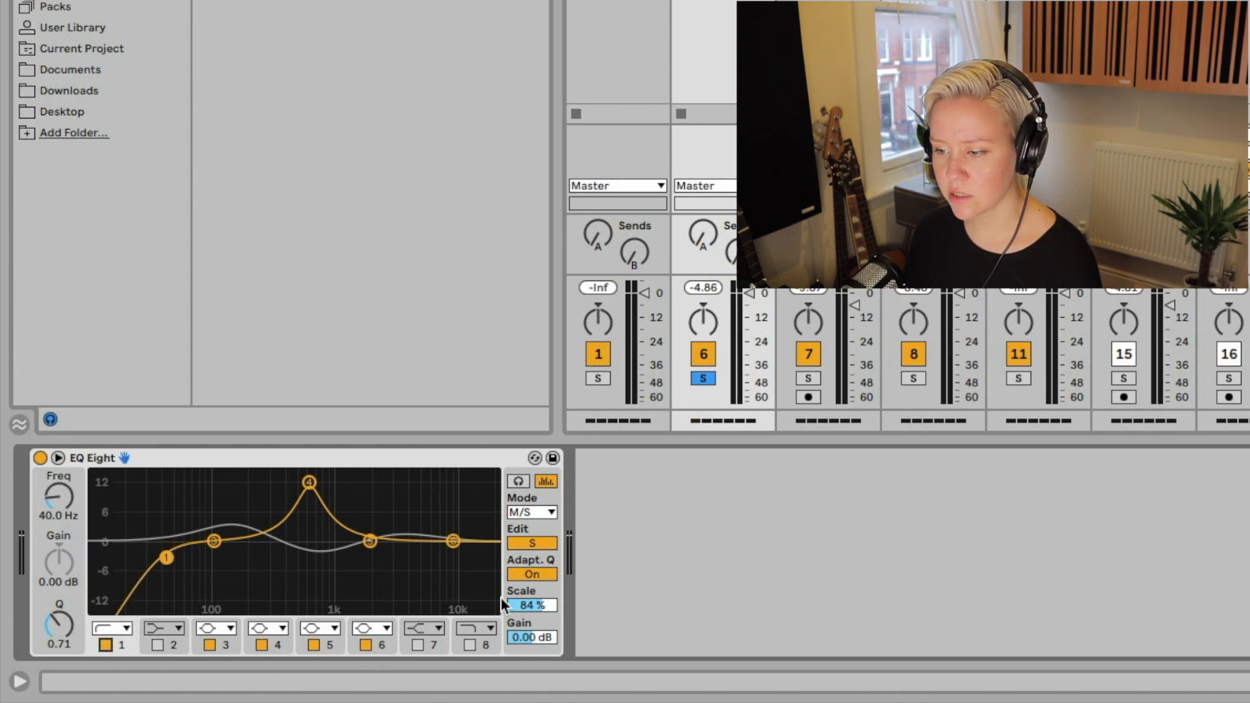
pyautogui.moveTo(546, 604); pyautogui.dragTo(545, 615)
pyautogui.click(365, 644)
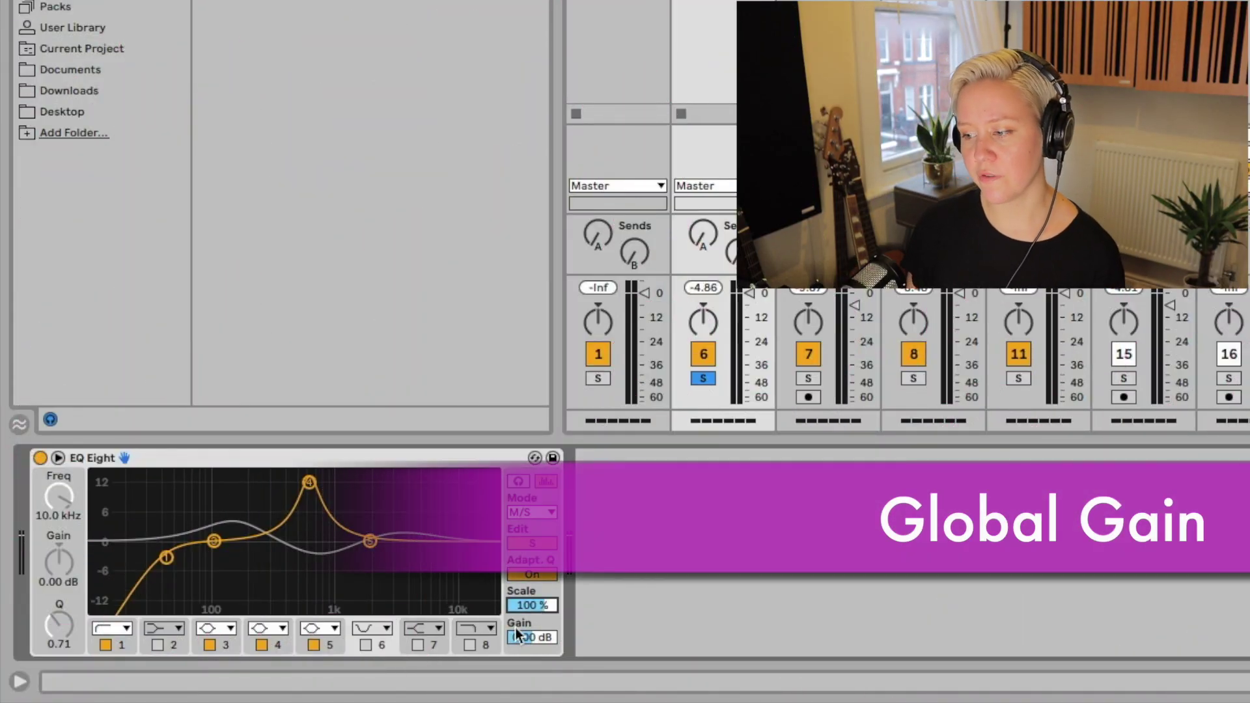
# - Reshape bands 2 and 4 to a 3.10 dB lift near 3 kHz, stop playback, set Gain to -4.12 dB
pyautogui.moveTo(308, 482)
pyautogui.mouseDown()
pyautogui.moveTo(306, 510)
pyautogui.moveTo(307, 484)
pyautogui.mouseUp()
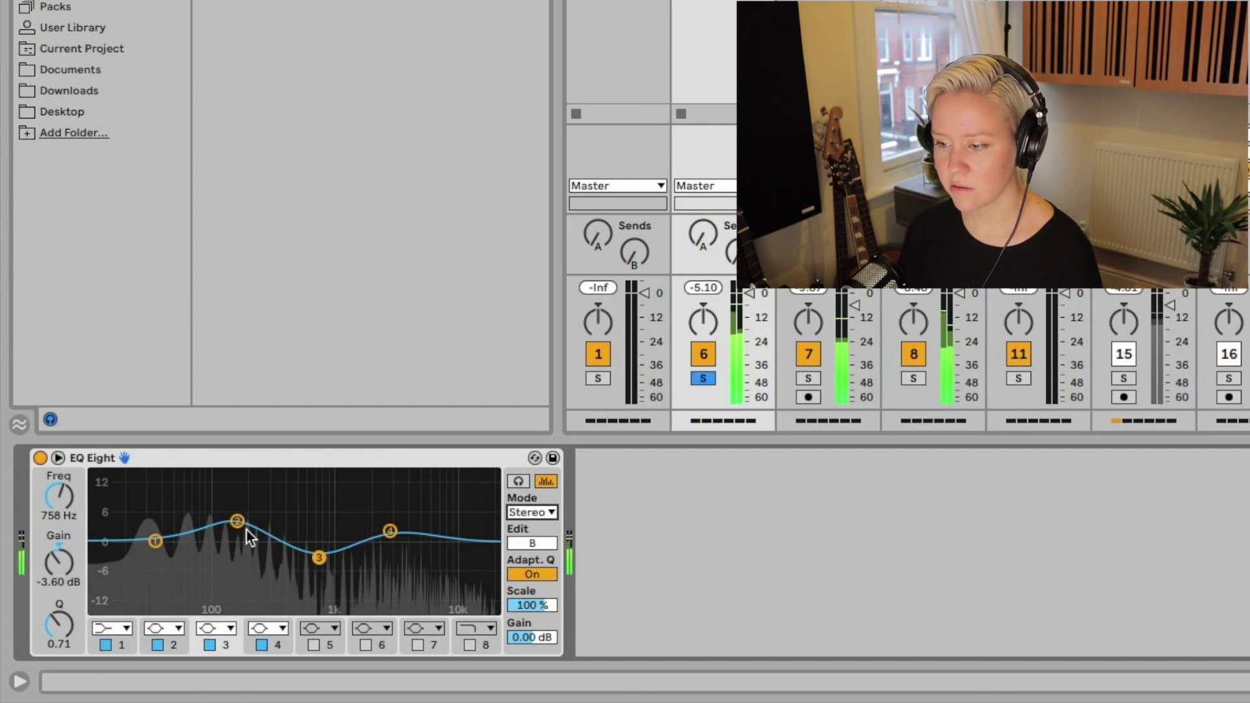
pyautogui.moveTo(237, 520); pyautogui.dragTo(277, 476)
pyautogui.moveTo(389, 531); pyautogui.dragTo(389, 474)
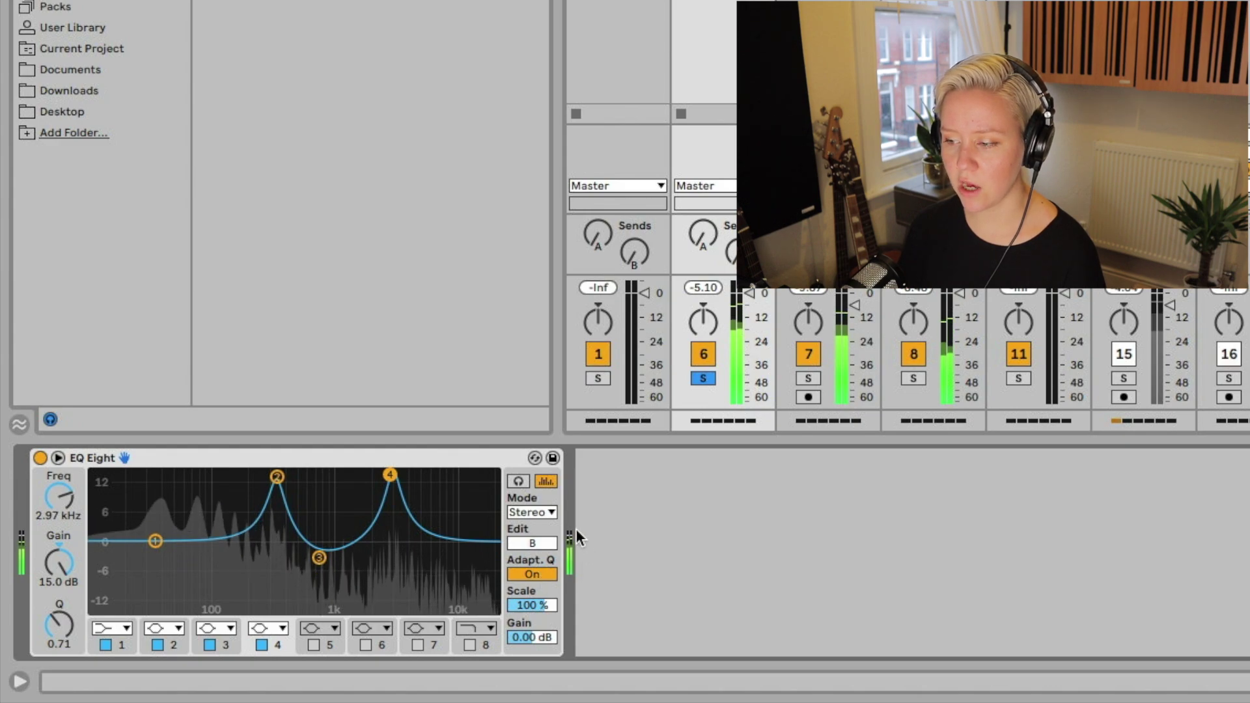
pyautogui.press('space')
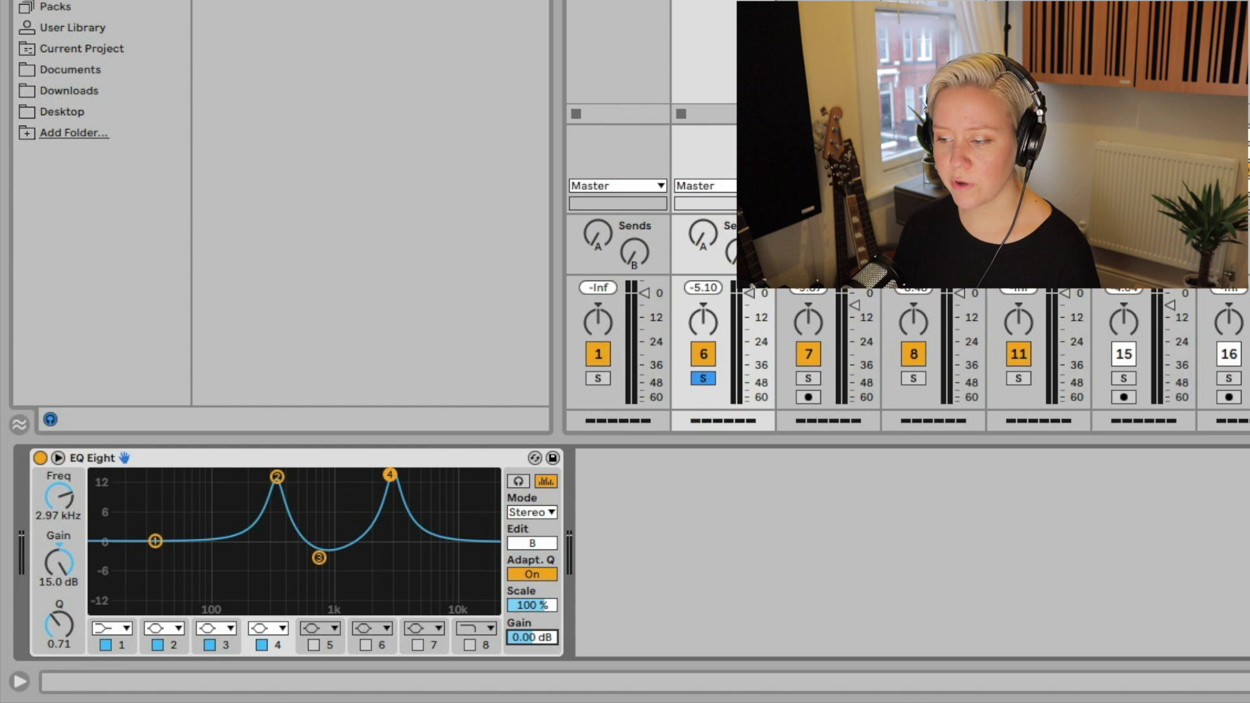
pyautogui.moveTo(532, 637); pyautogui.dragTo(531, 641)
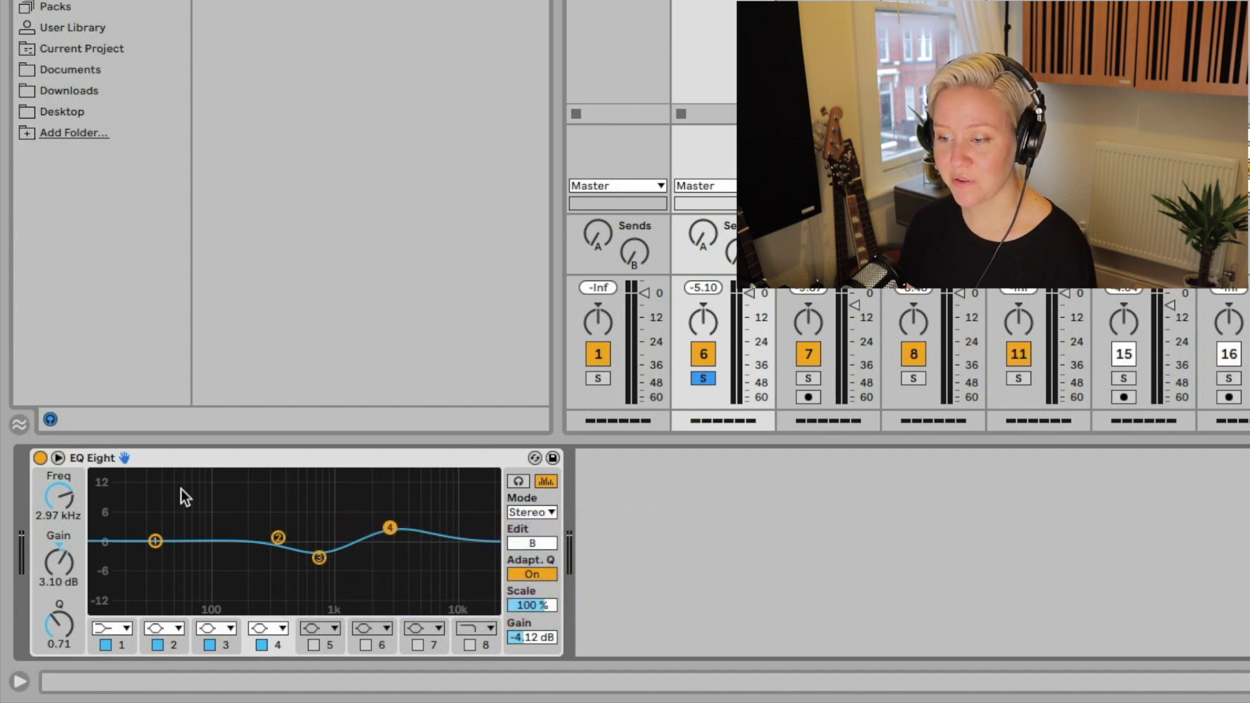
# - Browse the EQ Eight context menu options and boost band 4 around 5.5 kHz
pyautogui.rightClick(61, 462)
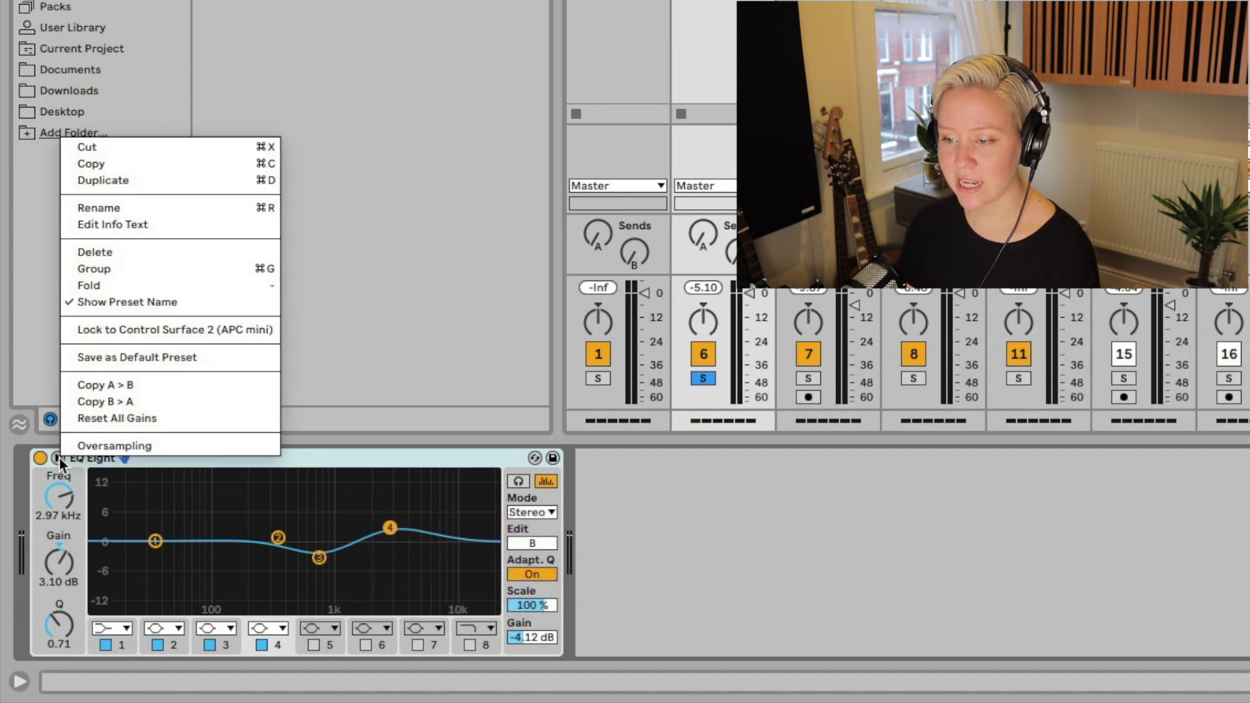
pyautogui.click(107, 465)
pyautogui.rightClick(189, 462)
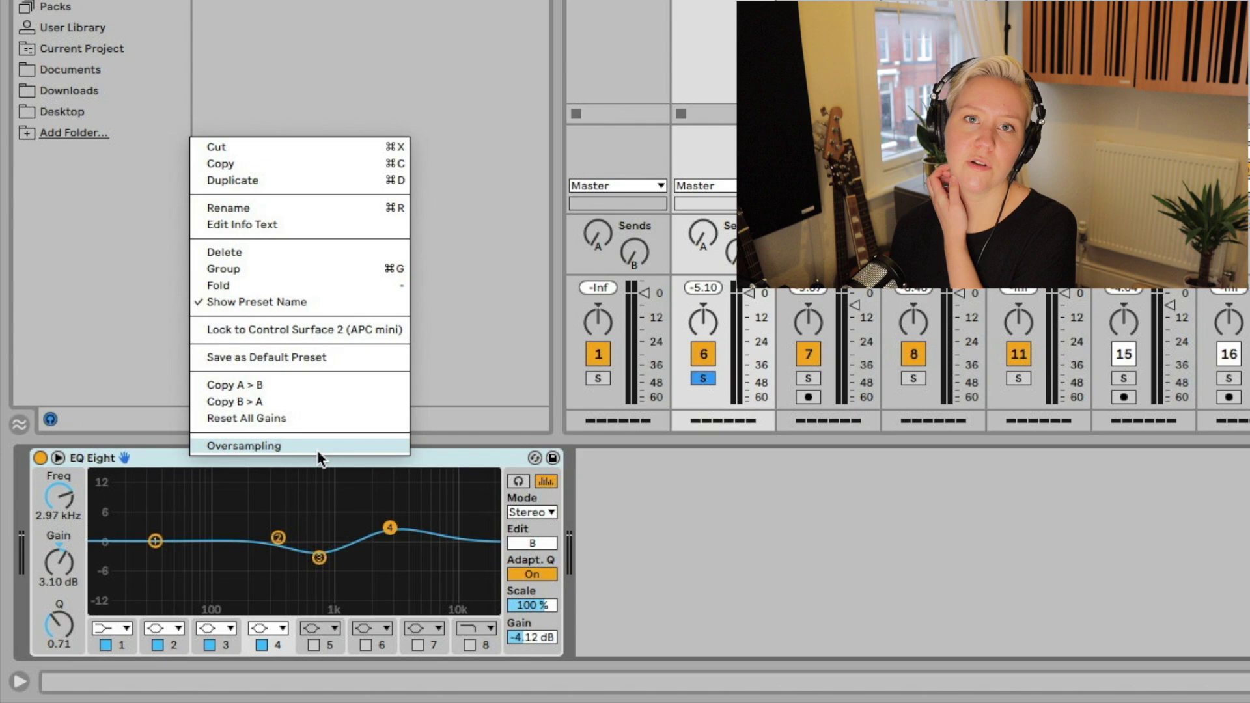
pyautogui.click(419, 538)
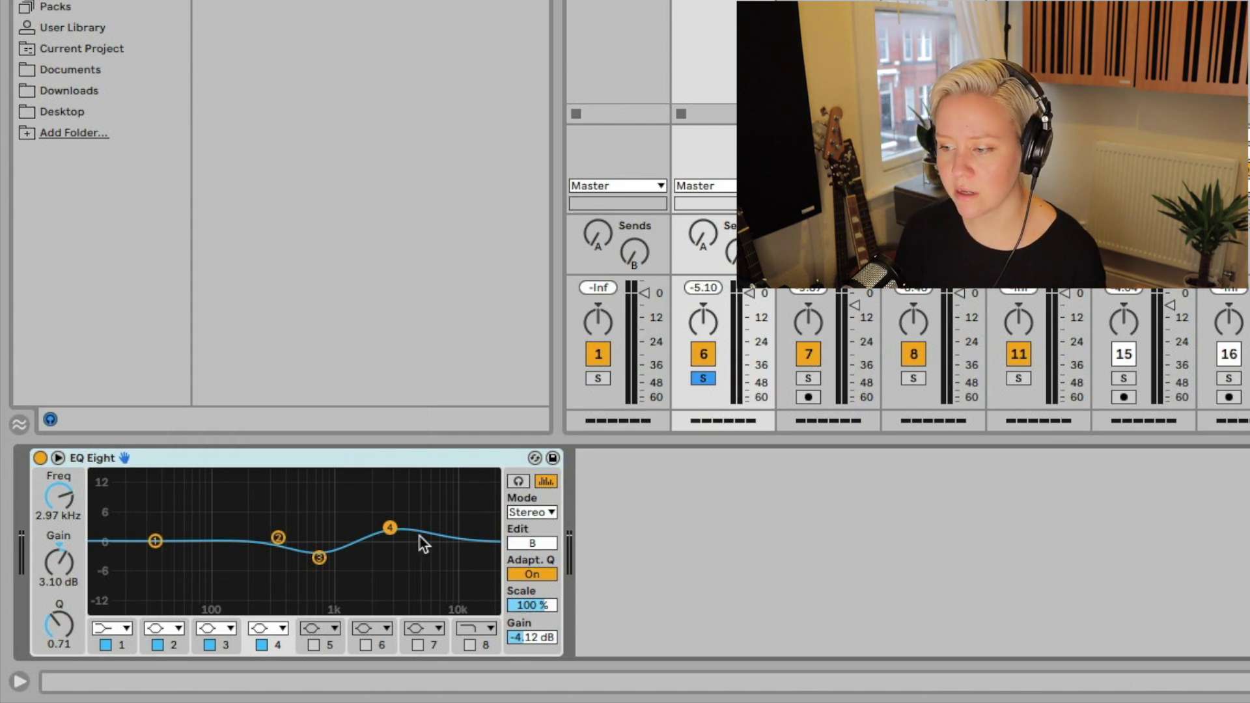
pyautogui.moveTo(389, 527)
pyautogui.mouseDown()
pyautogui.moveTo(422, 474)
pyautogui.moveTo(413, 572)
pyautogui.moveTo(393, 519)
pyautogui.mouseUp()
pyautogui.rightClick(359, 454)
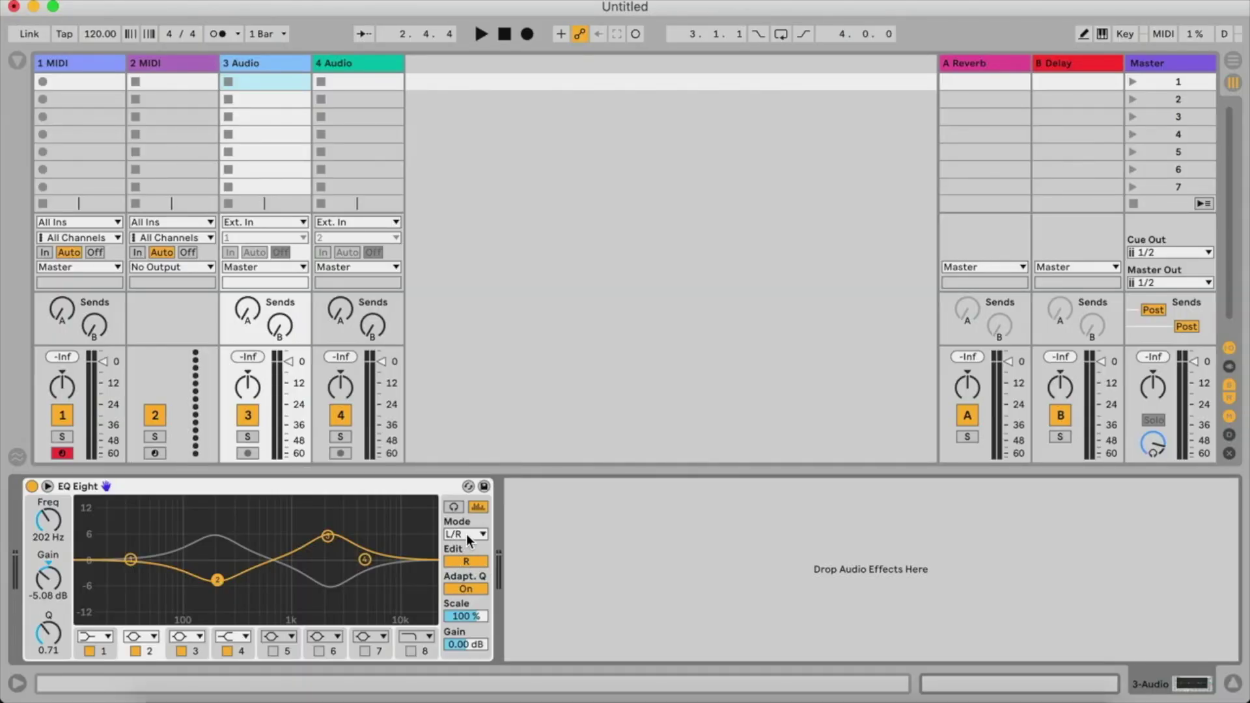
# - Keep L/R mode, apply Copy L > R, then Reset All Gains to 0 dB
pyautogui.click(466, 534)
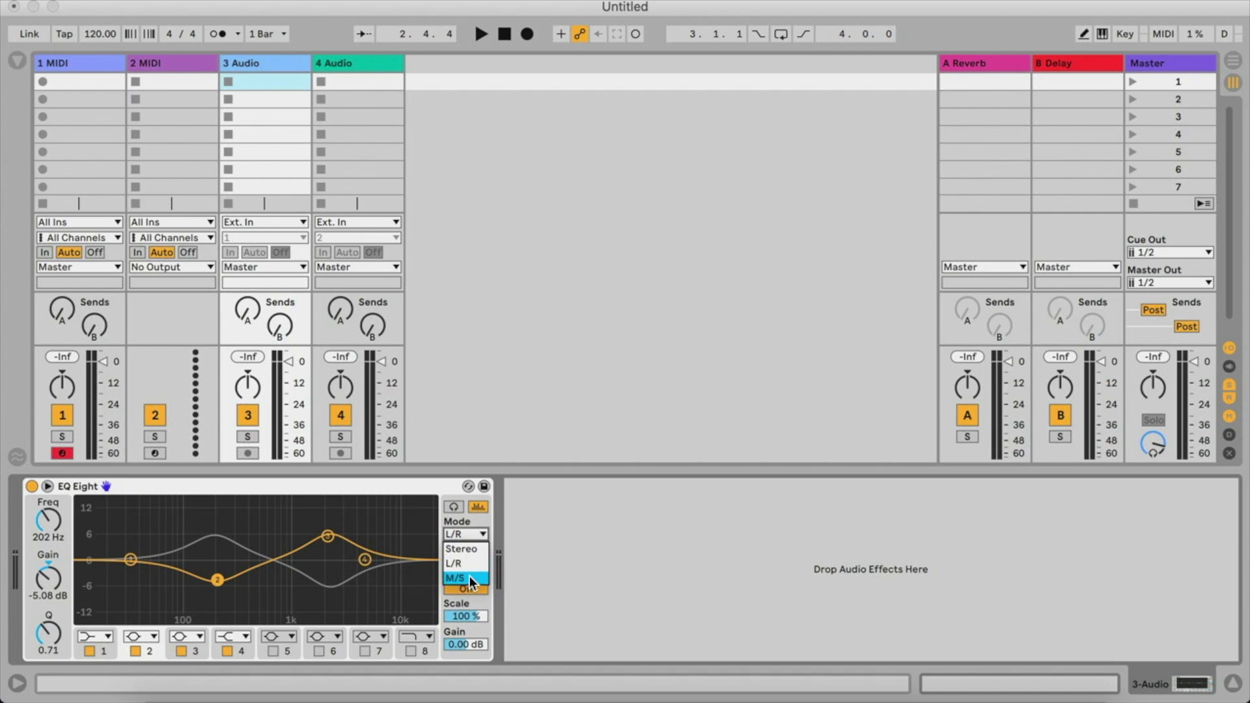
pyautogui.click(482, 522)
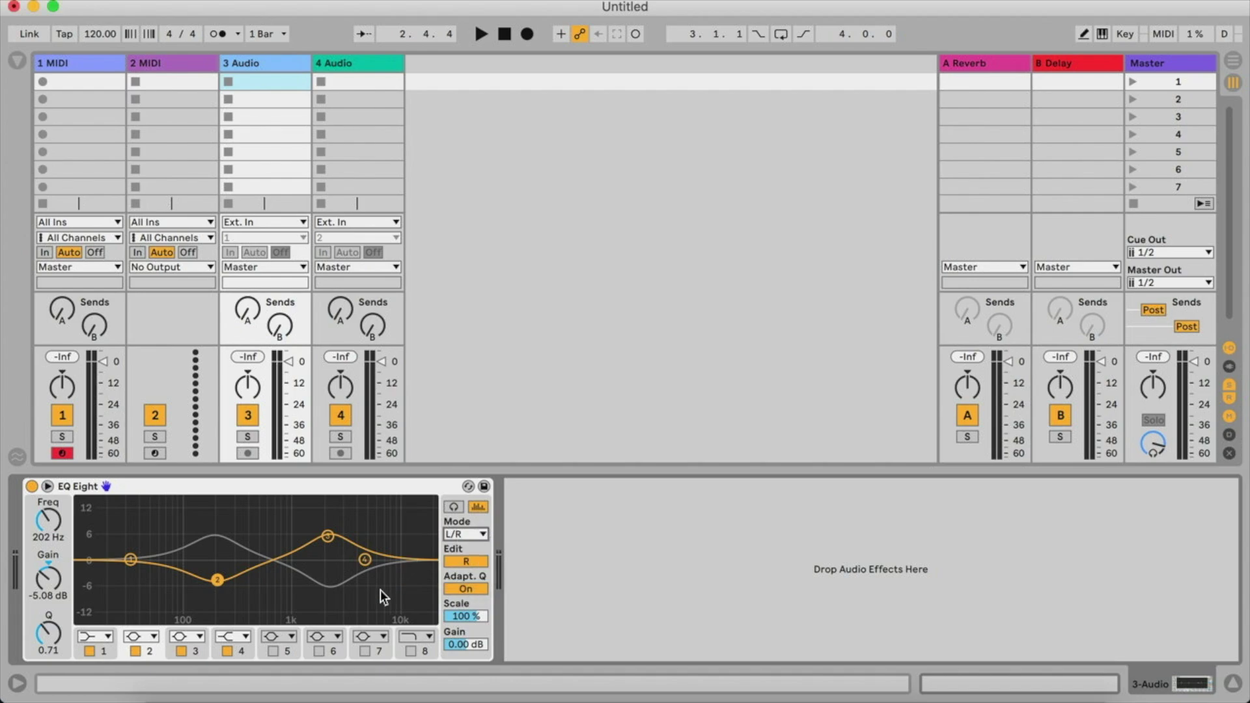
pyautogui.rightClick(193, 485)
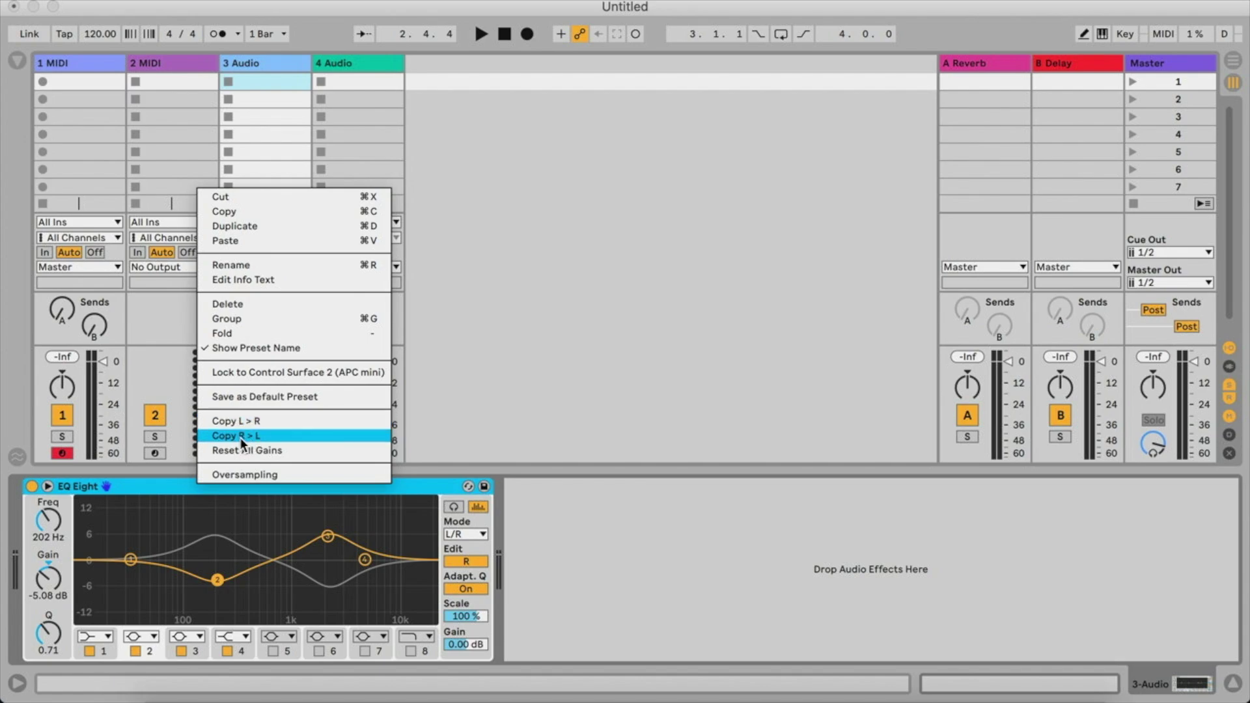
pyautogui.click(264, 422)
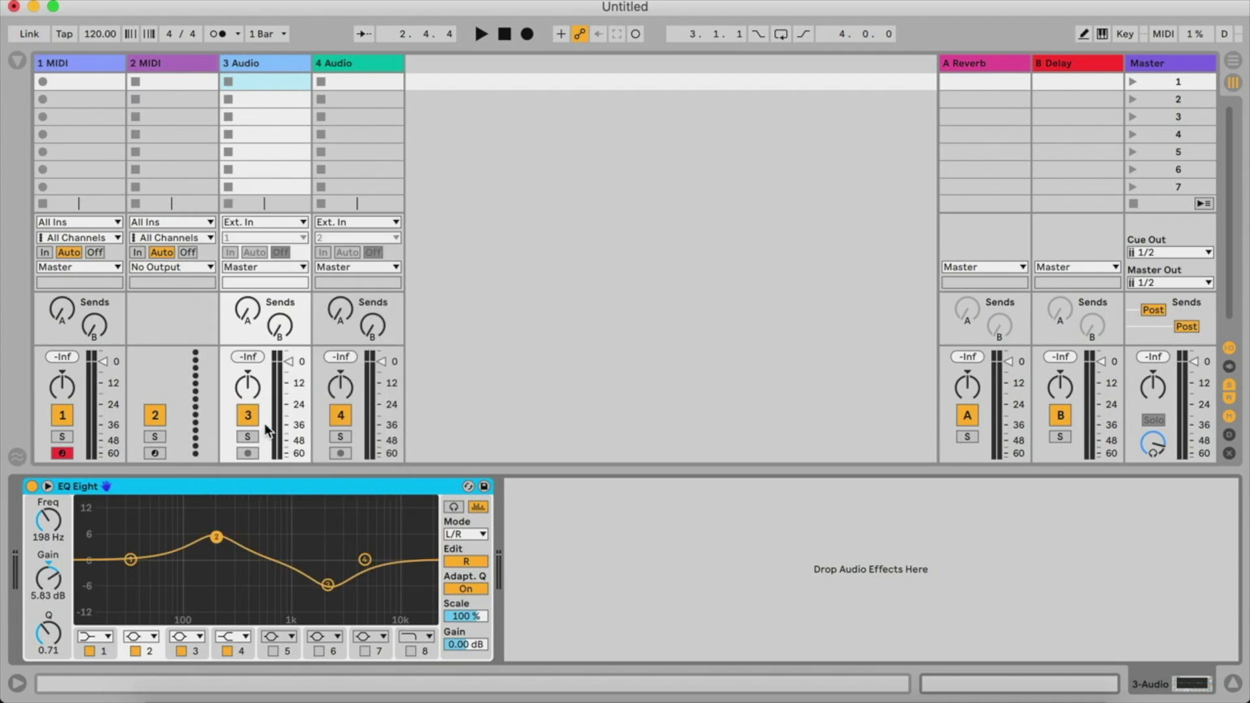
pyautogui.rightClick(231, 491)
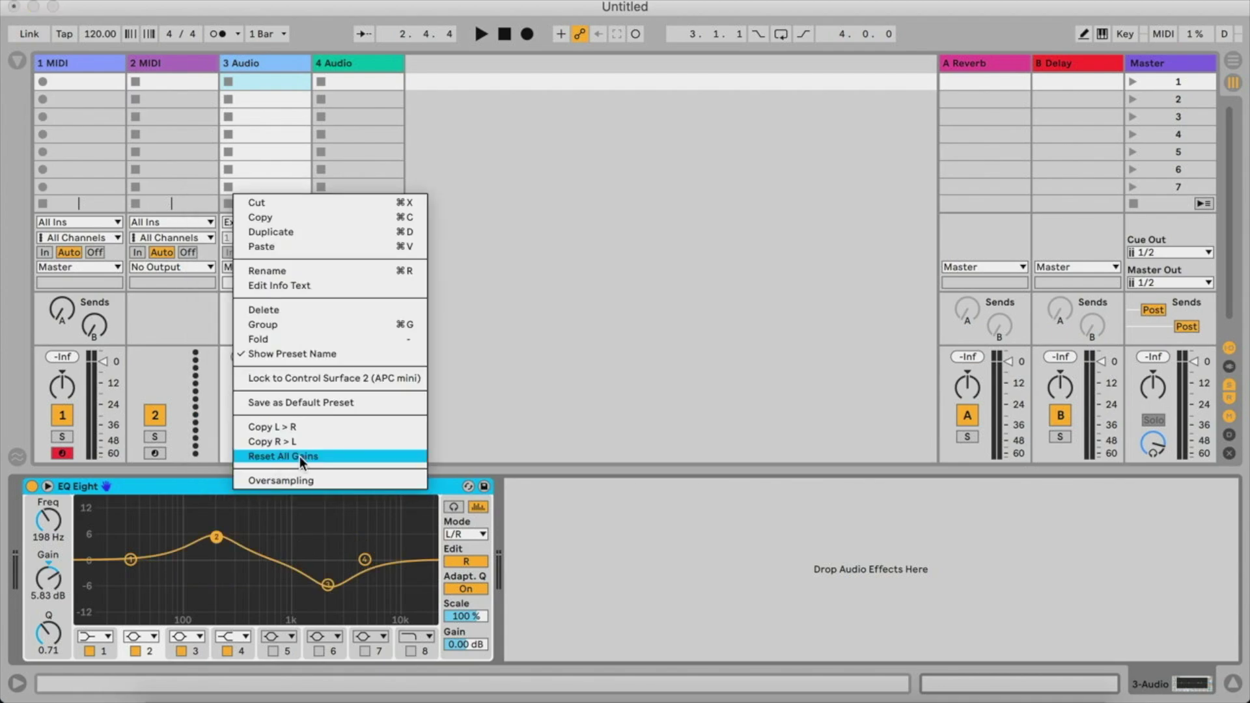
pyautogui.click(321, 457)
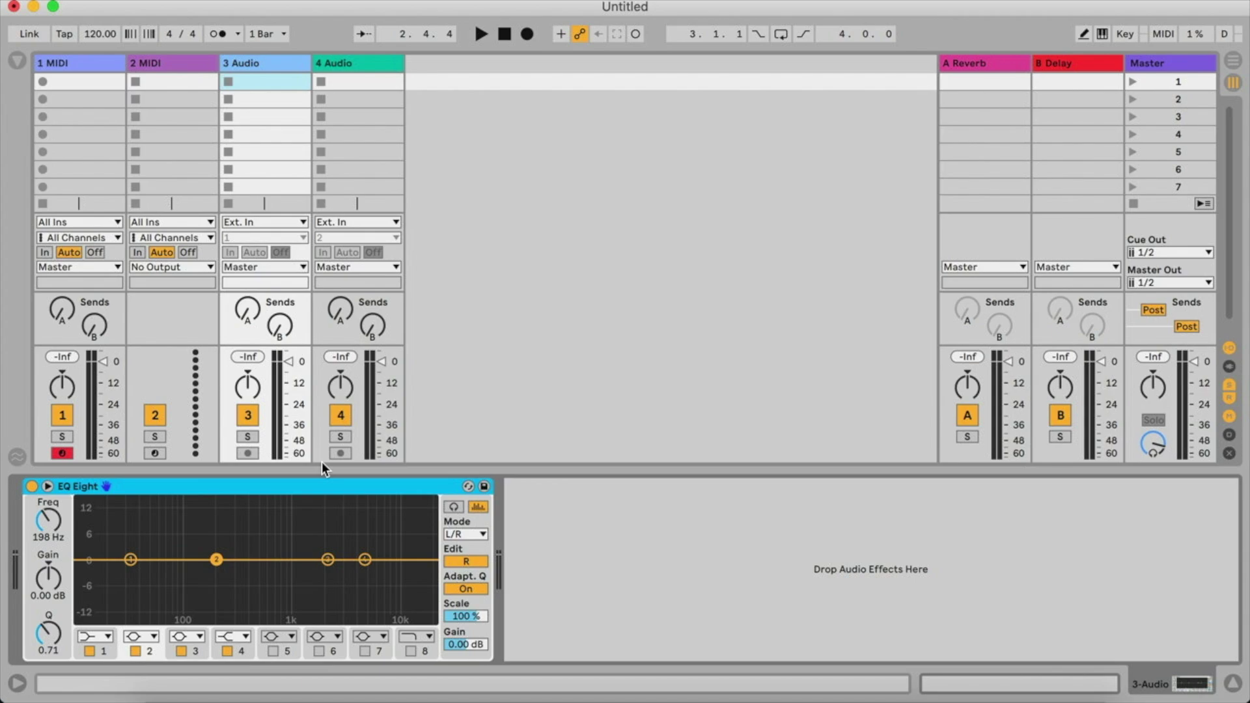